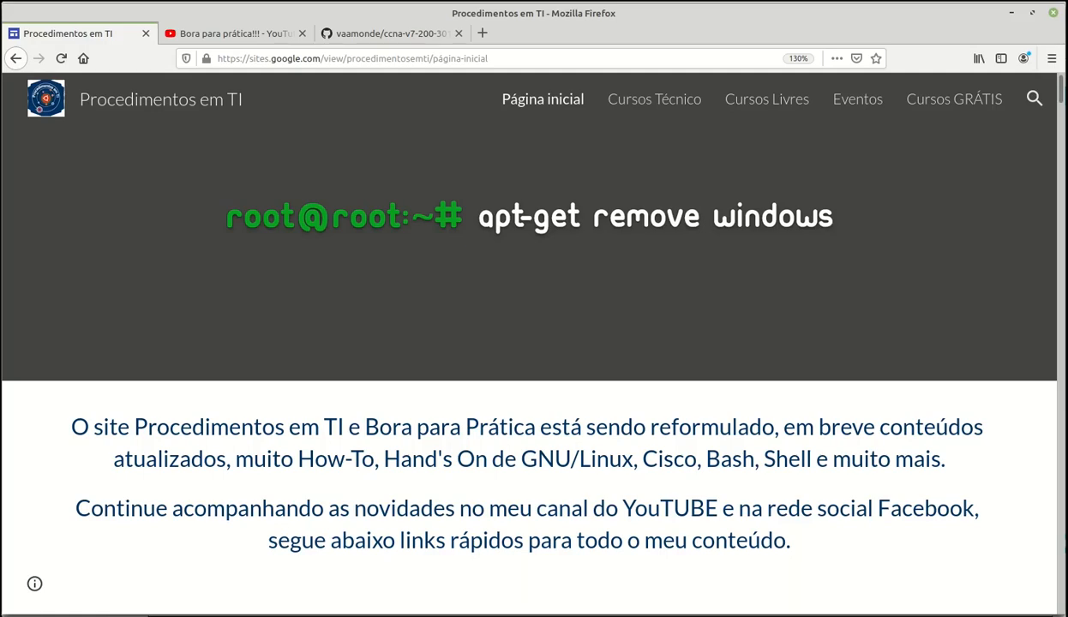
- Switch from the Procedimentos em TI site to the Bora para prática!!! YouTube channel tab
key("ctrl+Tab")
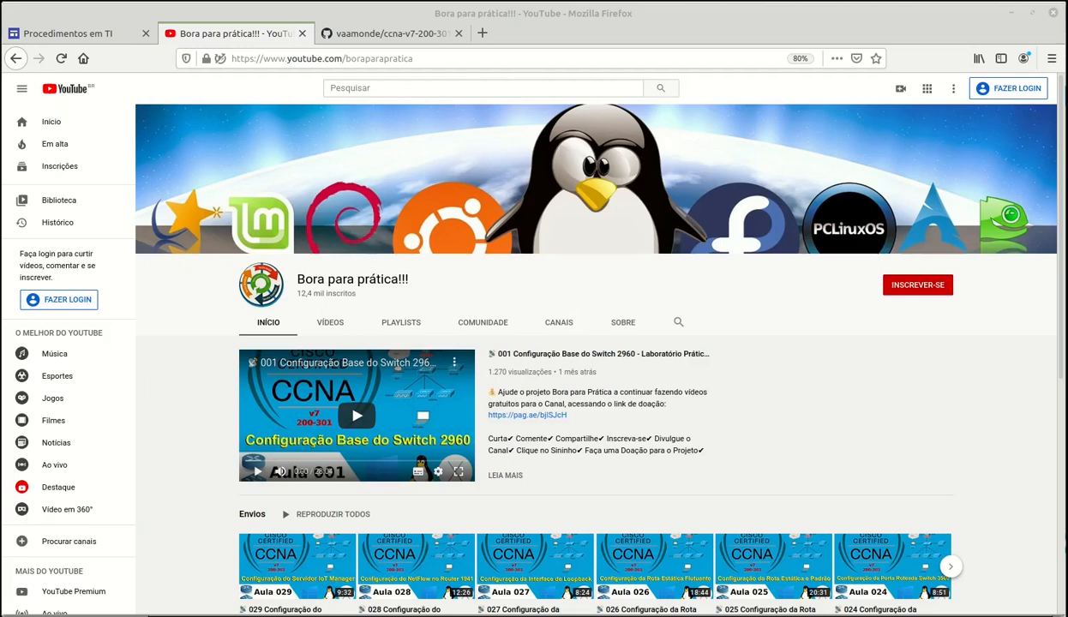
- Cycle past the GitHub tab and Packet Tracer to the etapas folder, then open the Etapa-033 notes
key("ctrl+Tab")
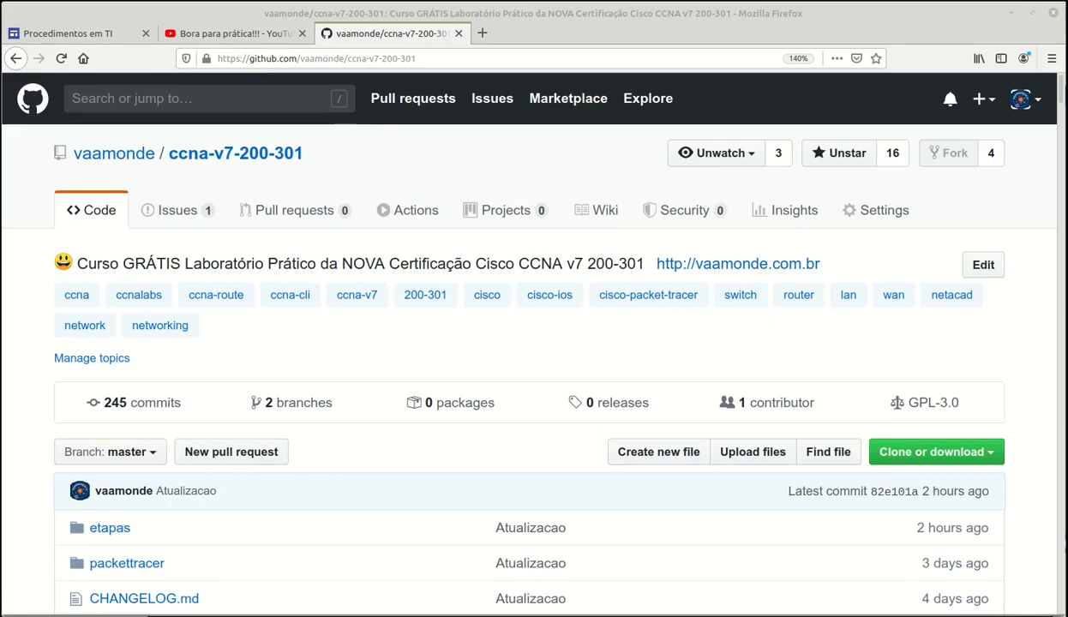
key("alt+Tab")
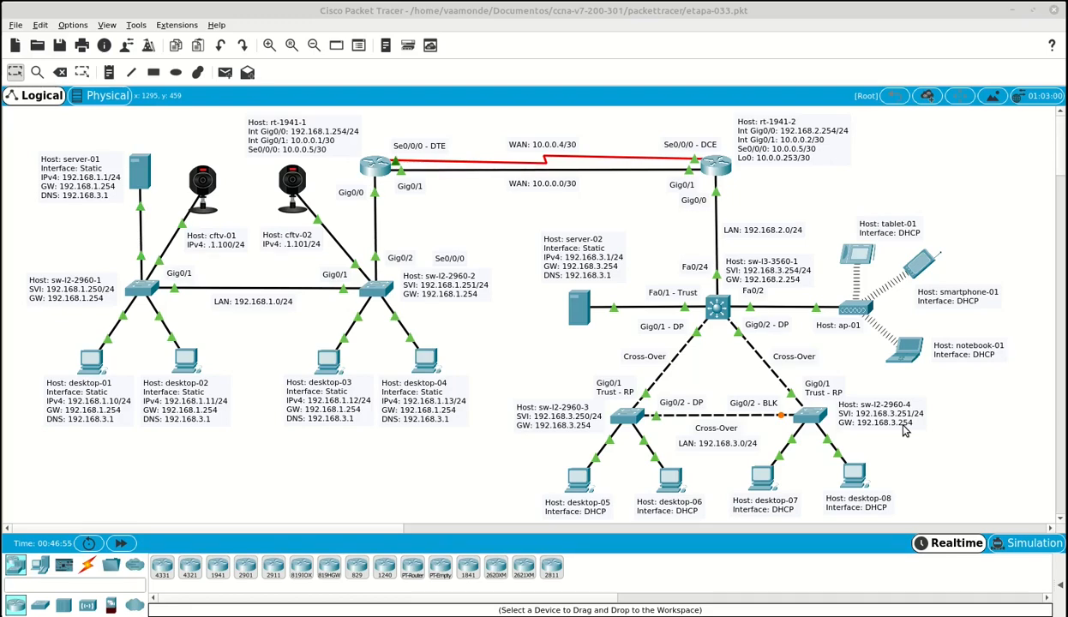
key("alt+Tab")
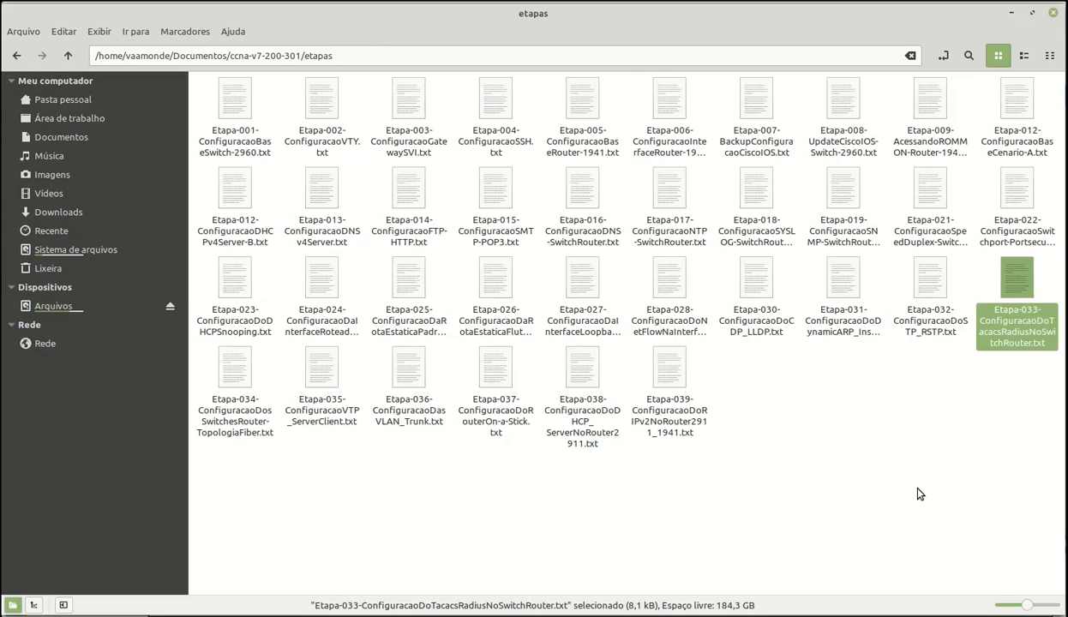
key("Return")
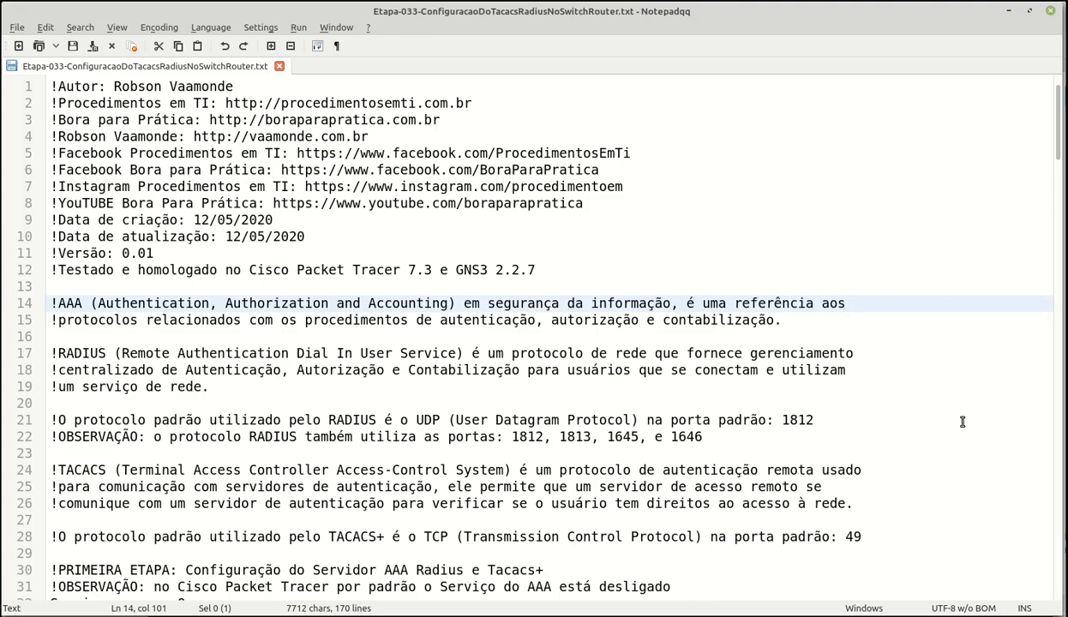
- Move through the Etapa-033 notes to the RADIUS default ports line
key("Down")
key("Down")
key("Down")
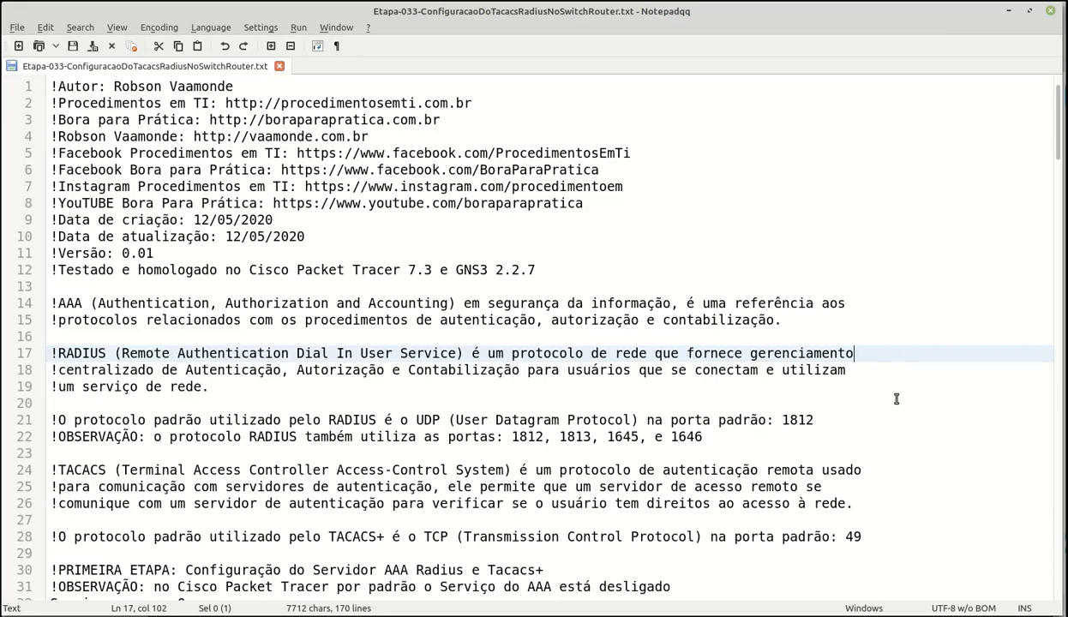
left_click(907, 420)
scroll(925, 448, "down", 3)
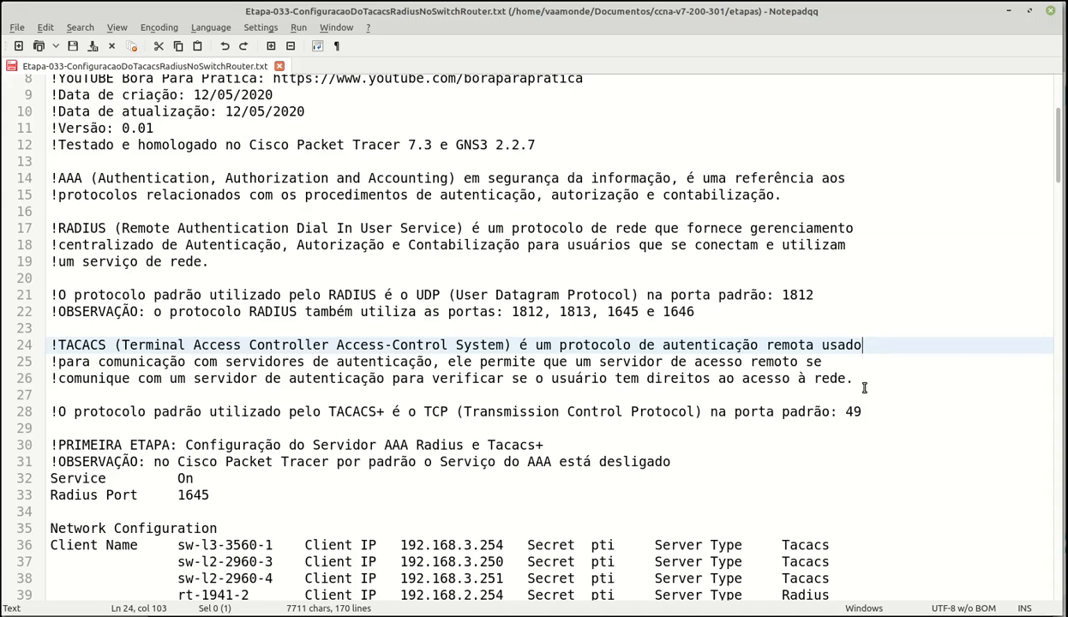
- Read the TACACS+ port and AAA service notes, then return to the Packet Tracer topology
left_click(878, 413)
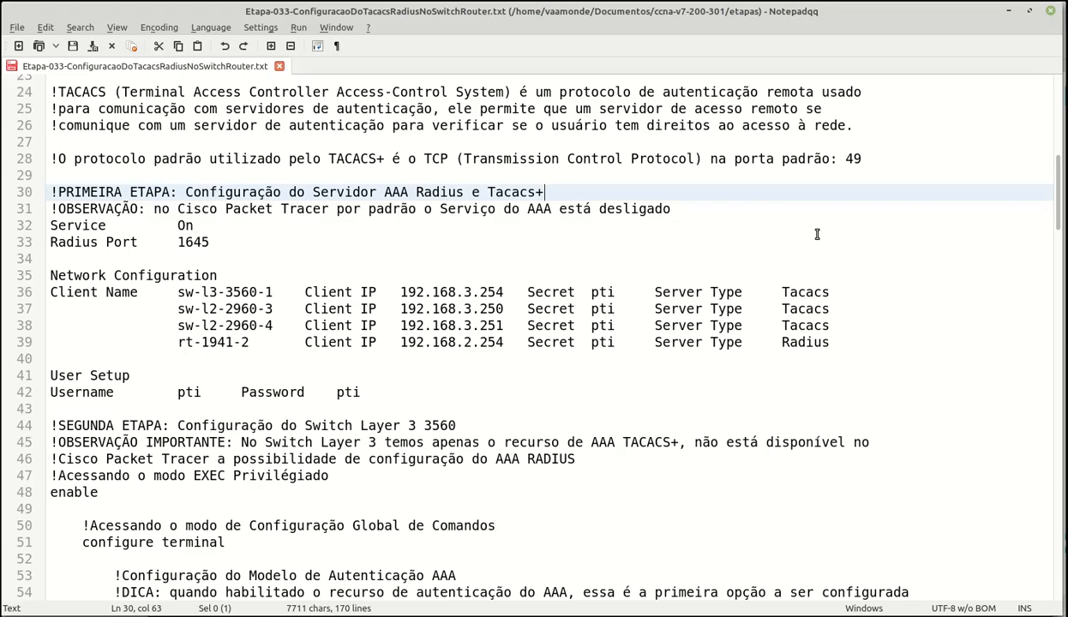
key("Down")
key("End")
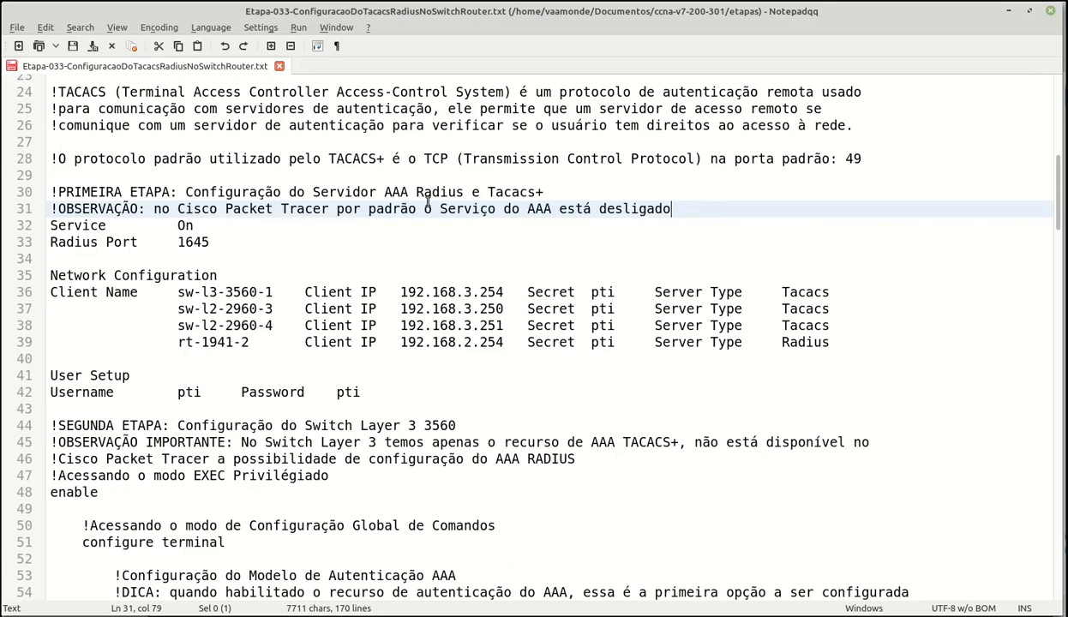
left_click(148, 1)
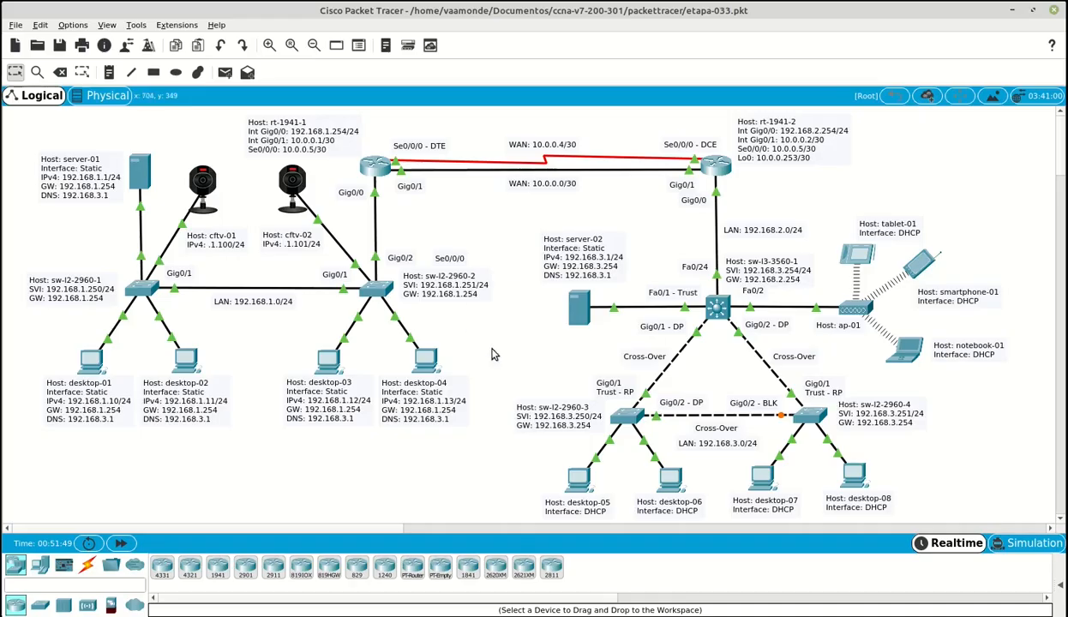
- Turn server-02's AAA service On, keeping Radius port 1645
left_click(580, 311)
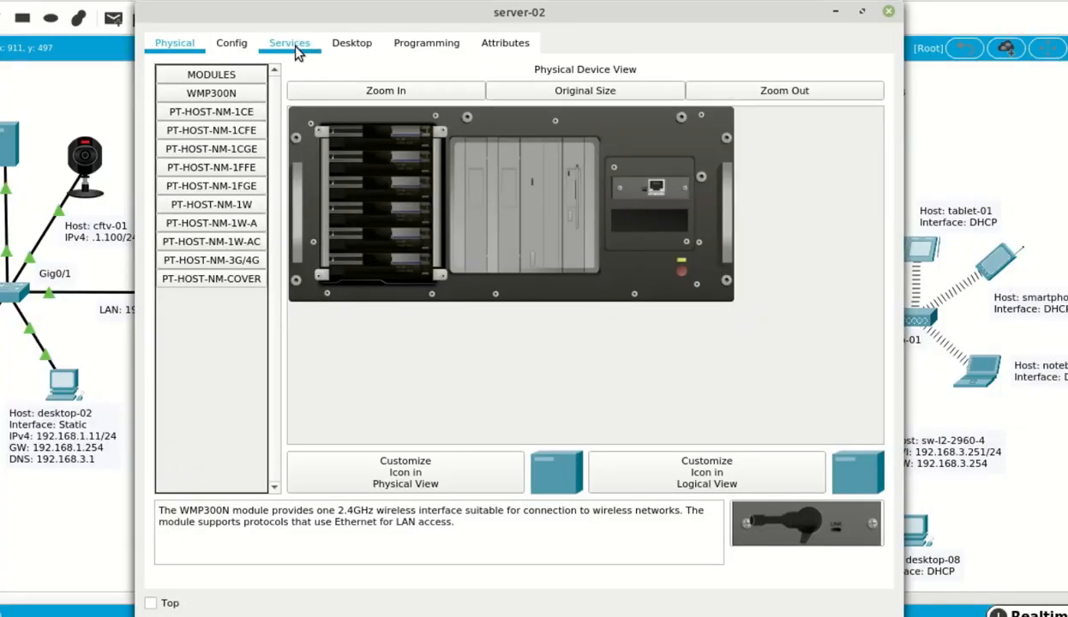
left_click(292, 45)
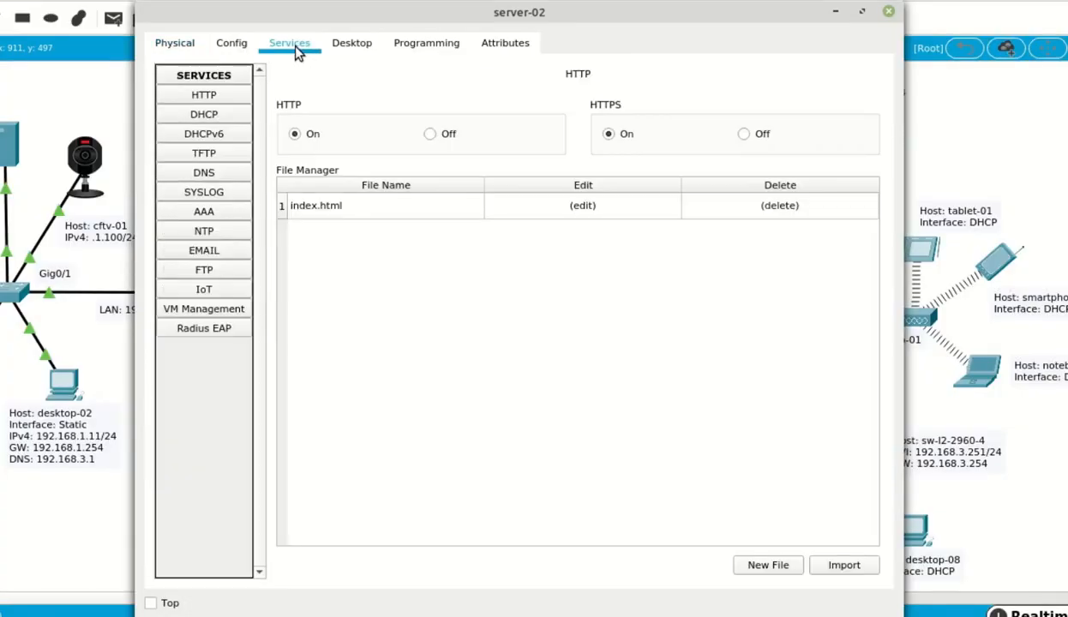
left_click(242, 218)
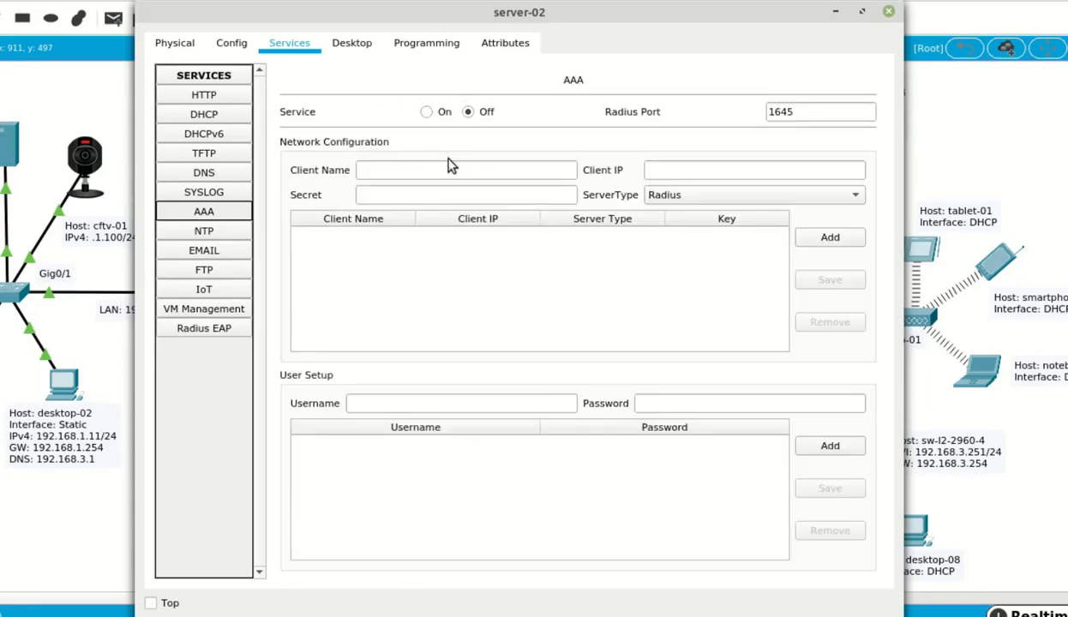
left_click(428, 112)
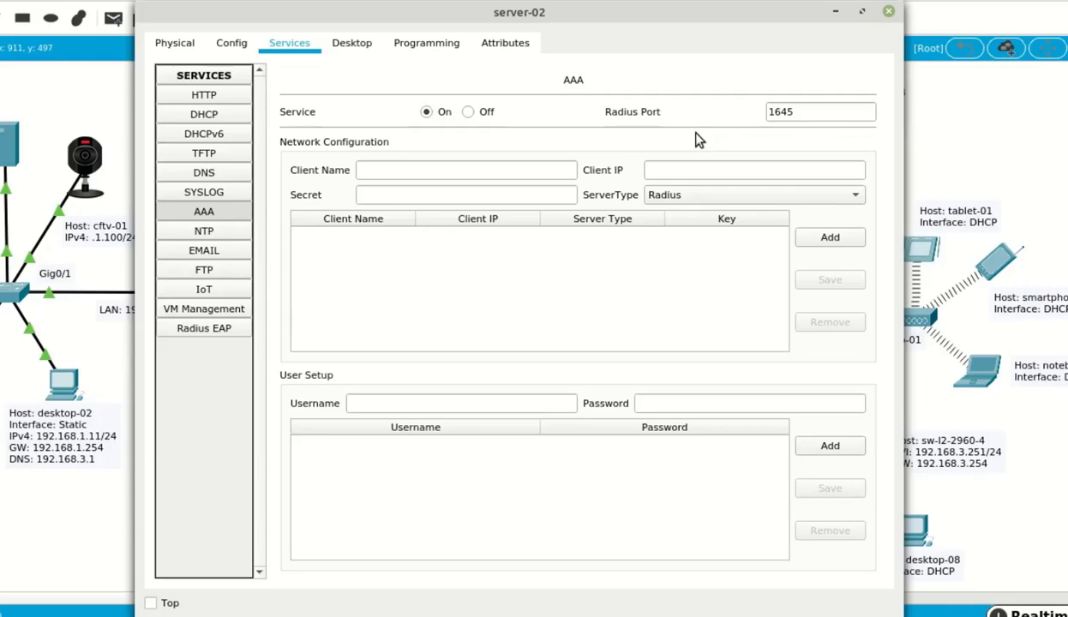
left_click(825, 111)
- Add sw-l3-3560-1 at 192.168.3.254 as a Tacacs AAA client with the shared secret
key("Tab")
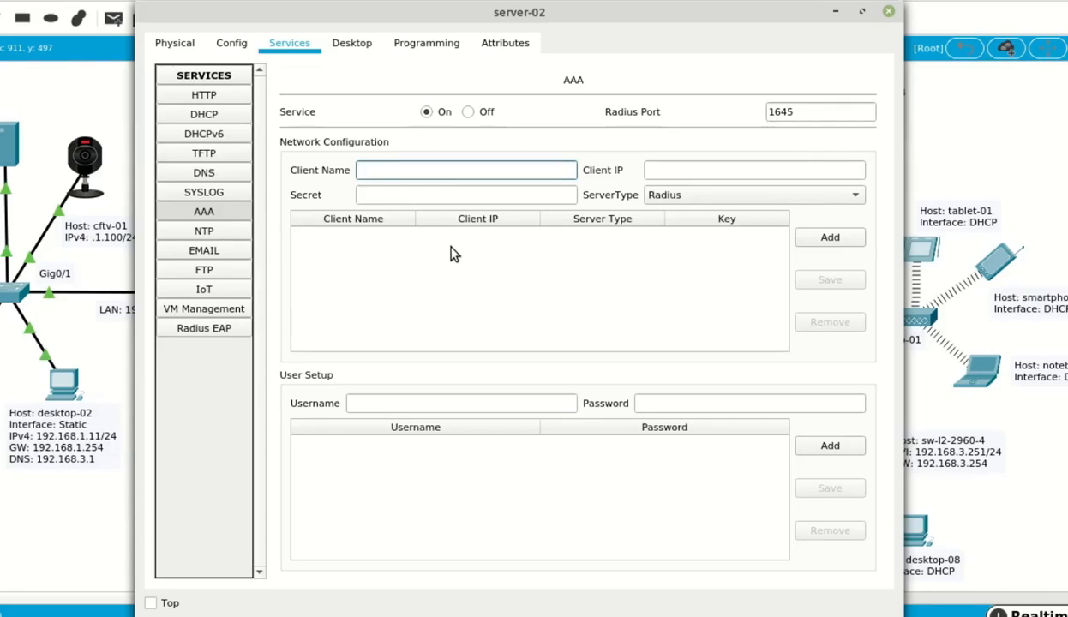
type("sw-l3-3560-1")
key("Tab")
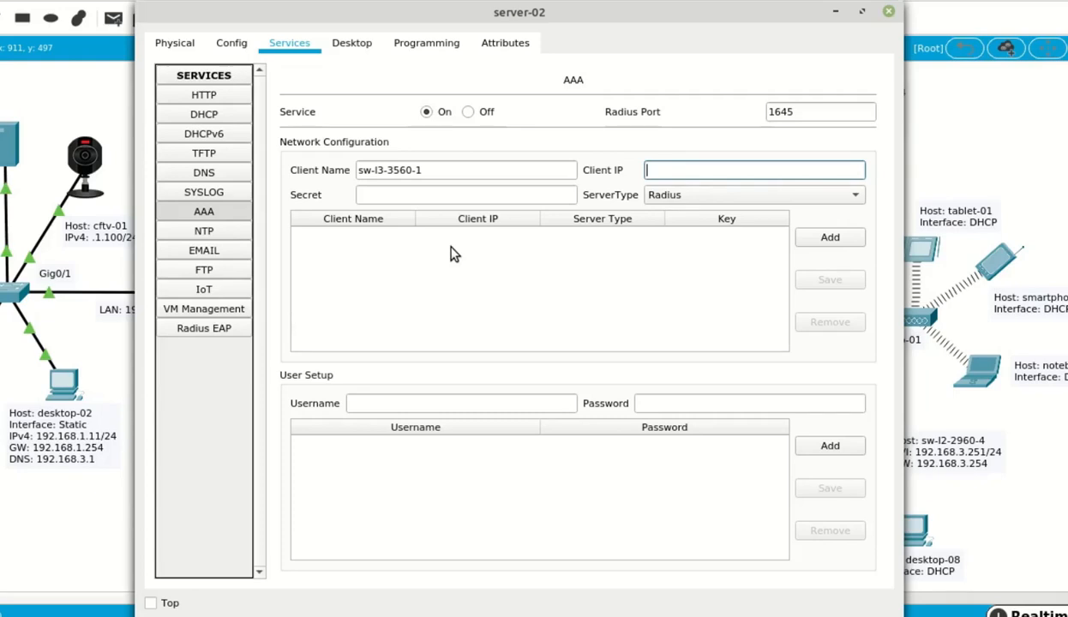
type("192.168.3.254")
key("Tab")
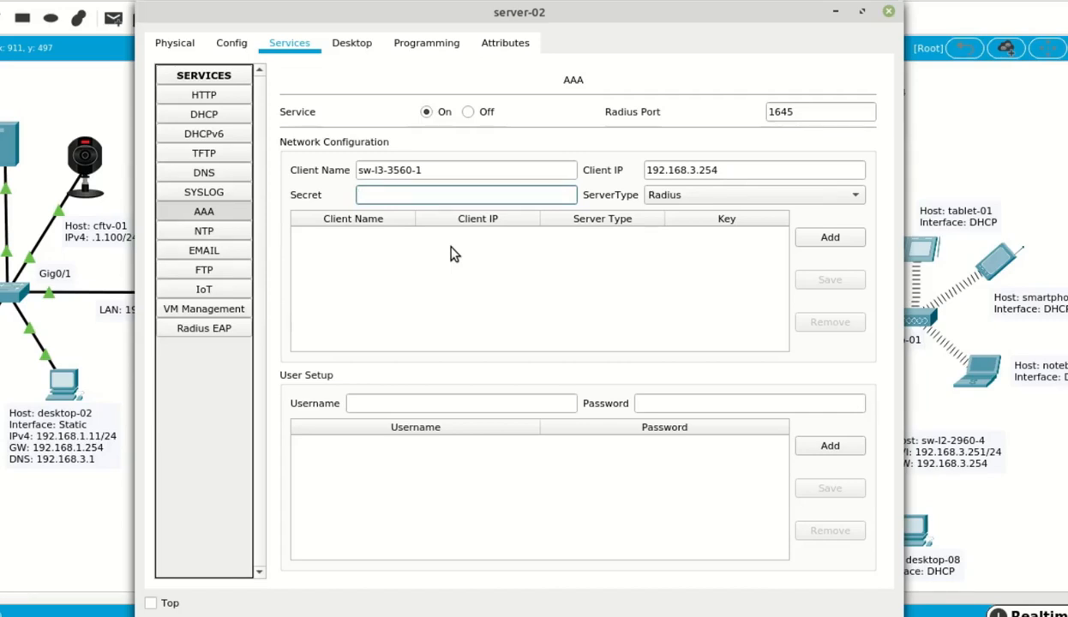
type("pti")
key("Tab")
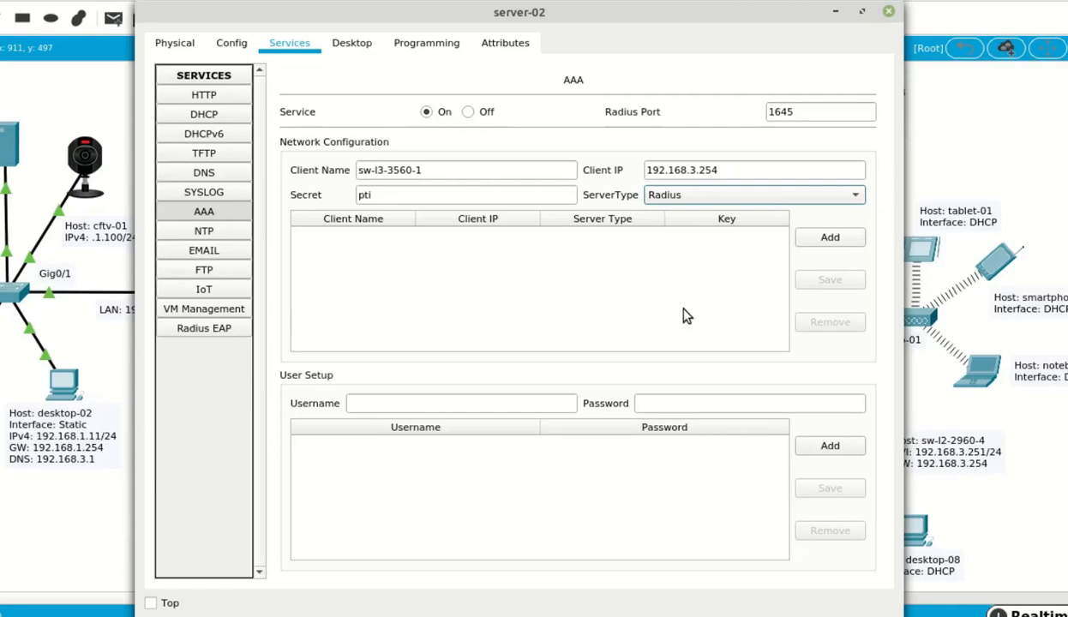
left_click(746, 204)
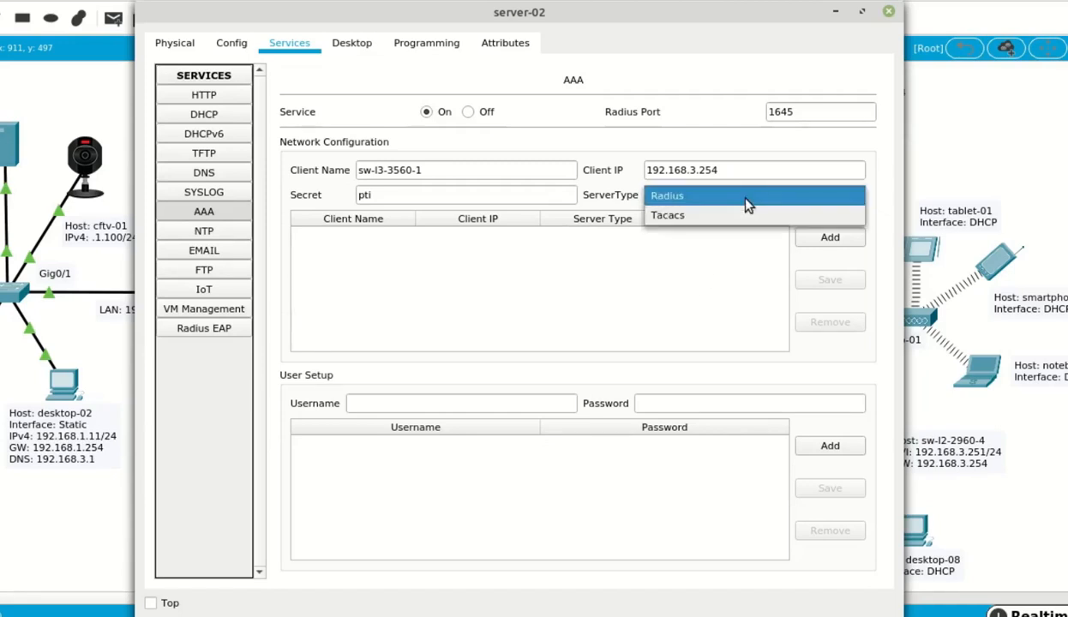
left_click(740, 222)
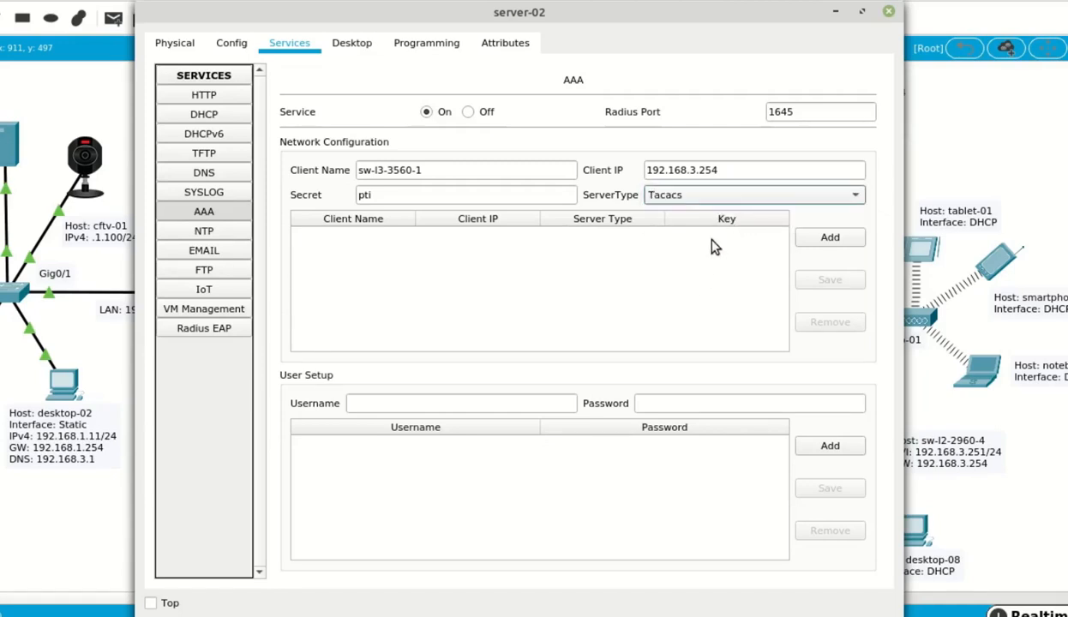
left_click(832, 239)
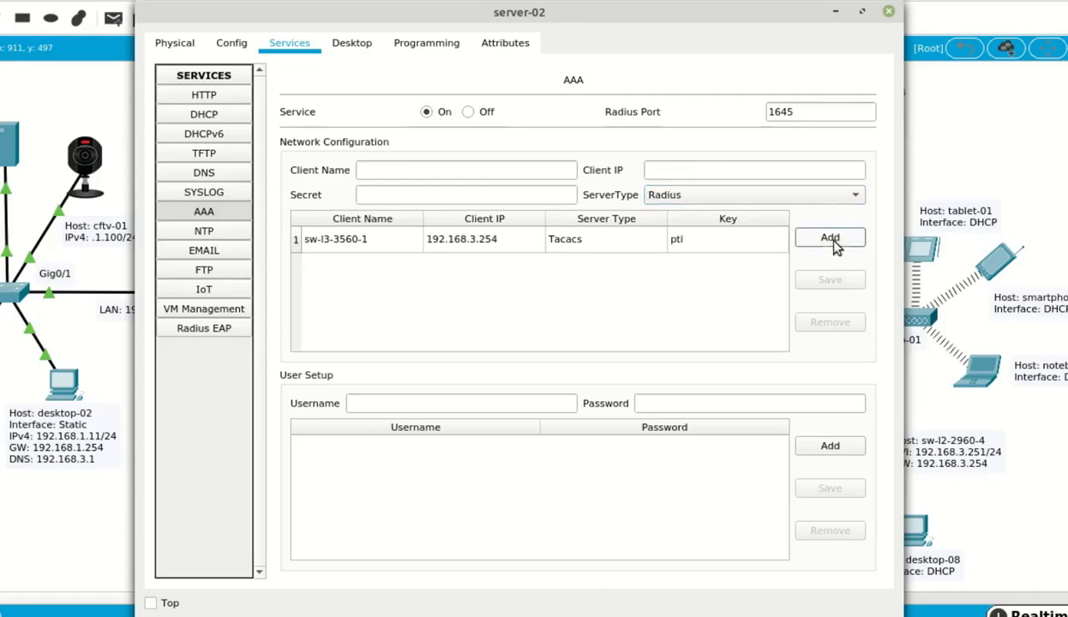
- Add sw-l2-2960-3 at 192.168.3.250 as a Tacacs AAA client with the shared secret
left_click(498, 171)
type("sw-")
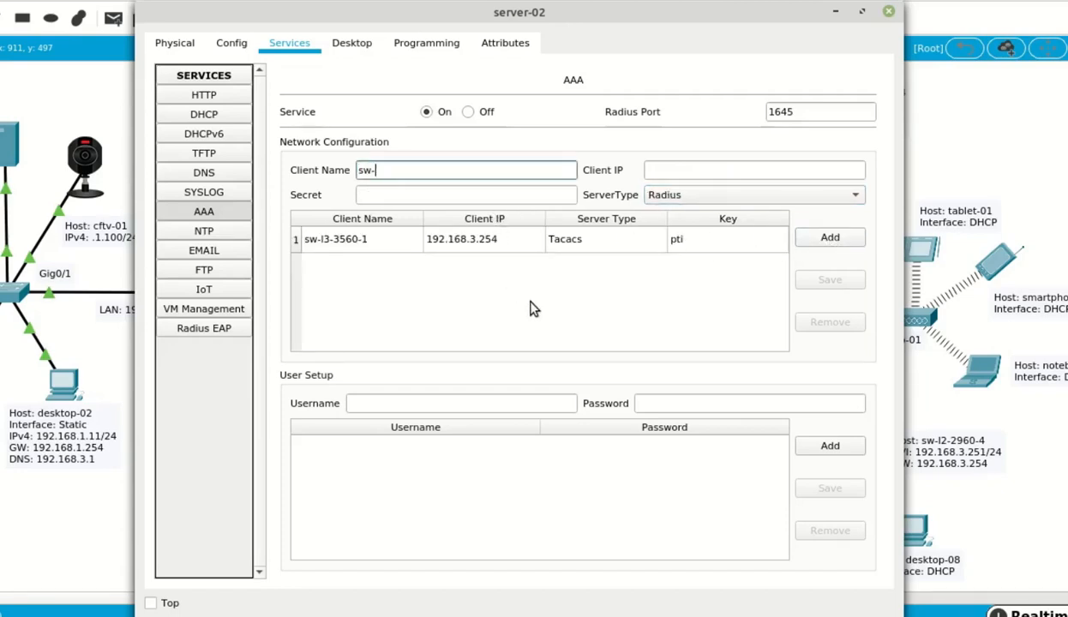
type("l2-2960-3")
key("Tab")
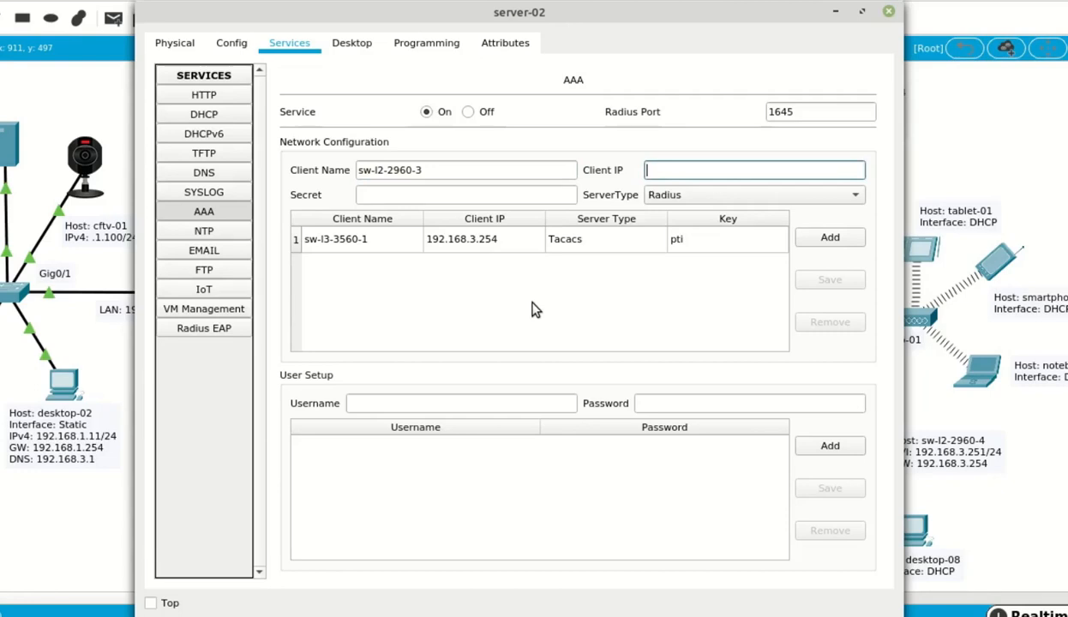
type("192.168.3.250")
key("Tab")
type("pti")
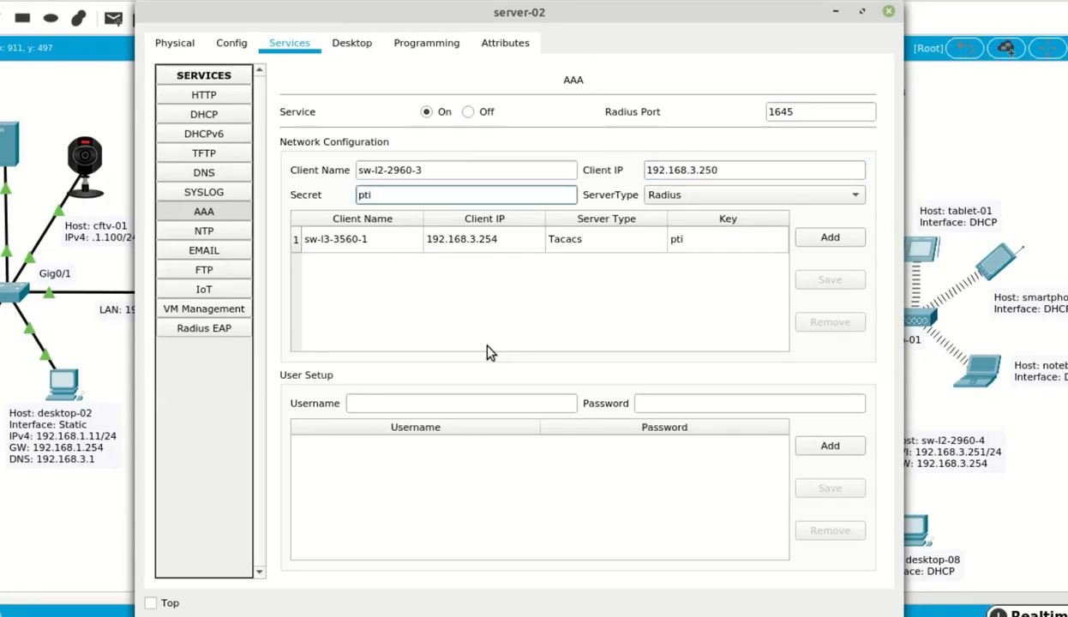
left_click(693, 197)
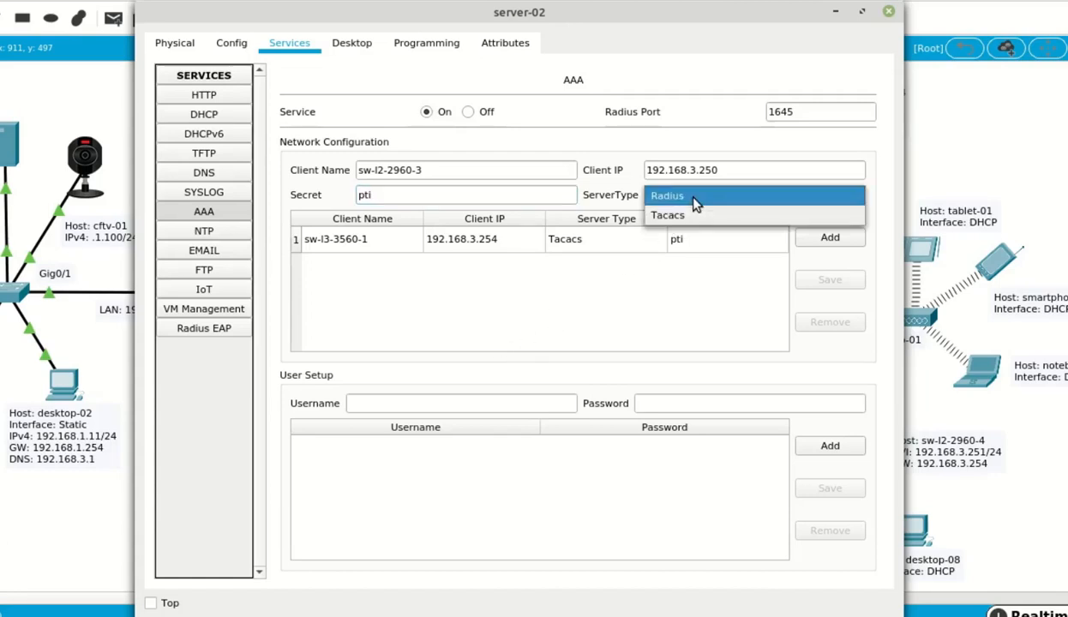
left_click(695, 217)
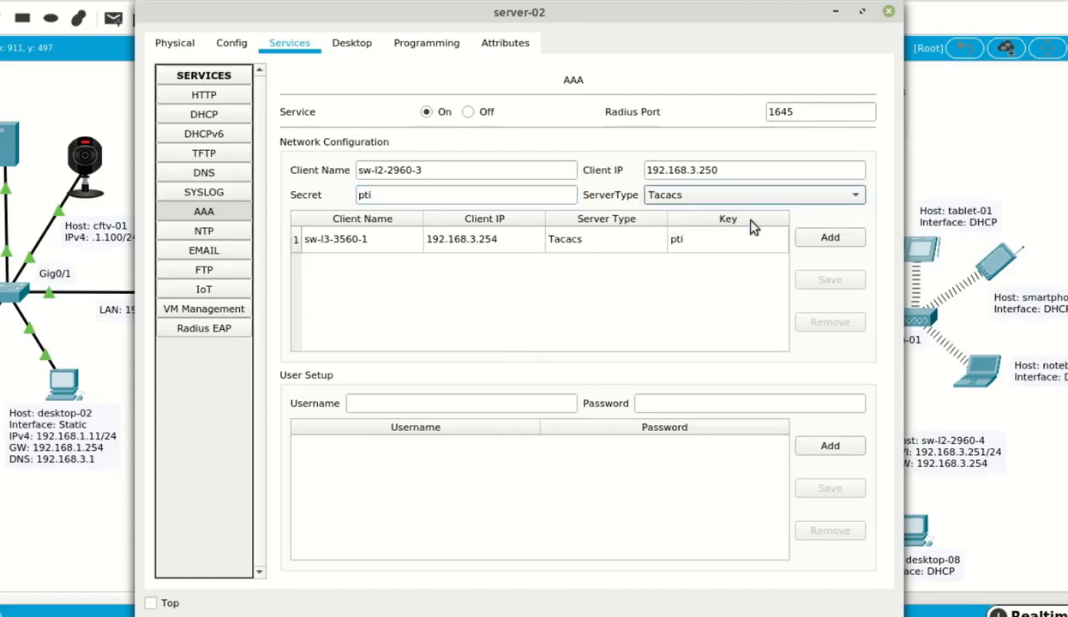
left_click(830, 239)
- Add sw-l2-2960-4 at 192.168.3.251 as a Tacacs AAA client with the same secret
left_click(495, 172)
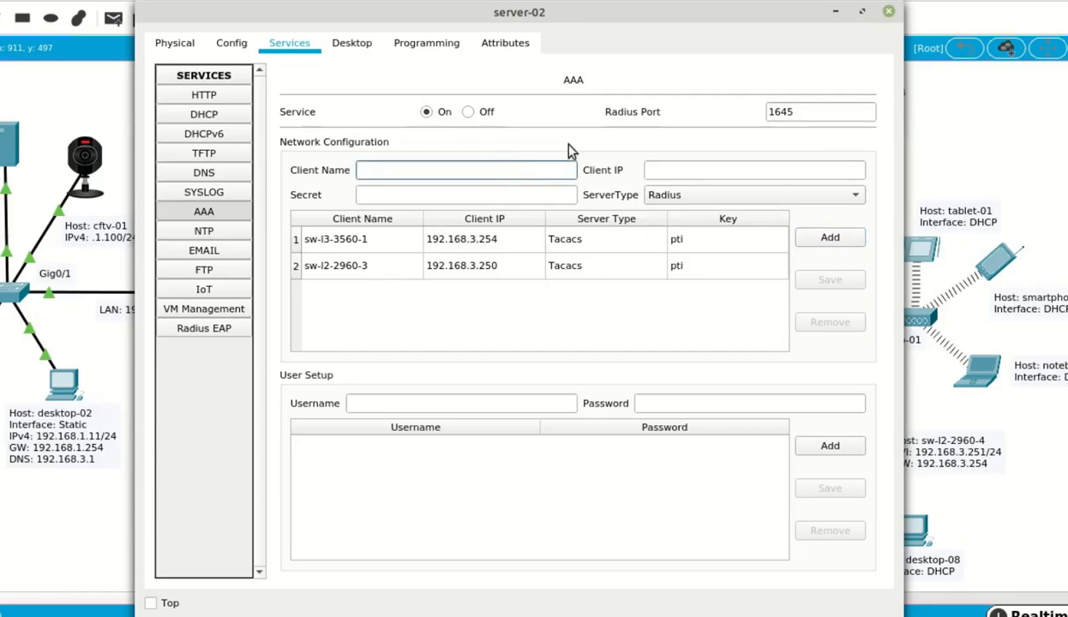
type("sw-l2-2960-4")
key("Tab")
type("19")
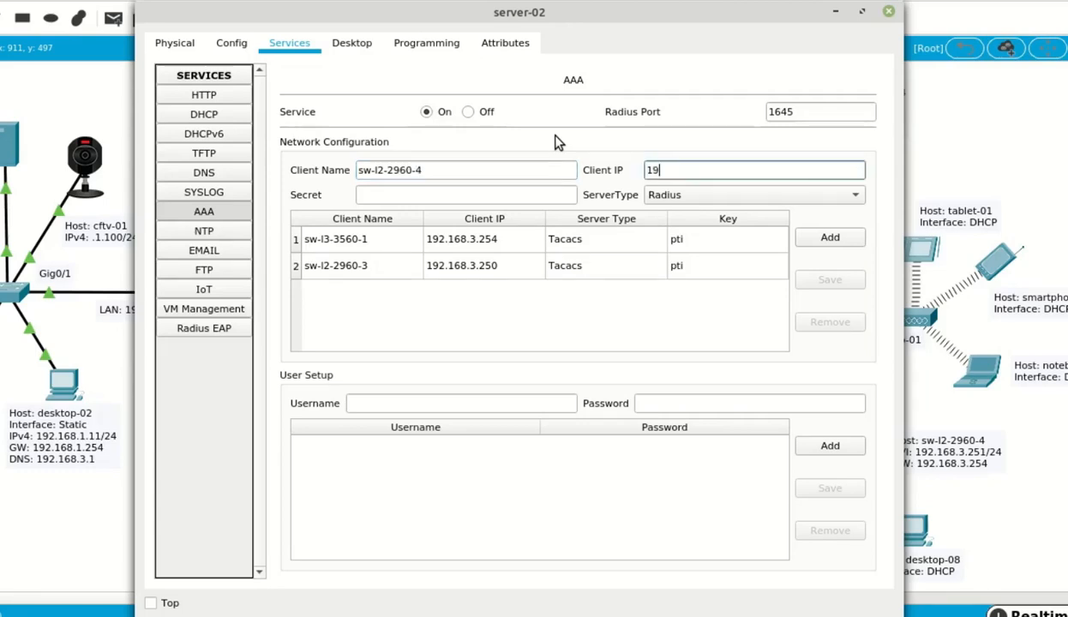
type("2.168.3.251")
key("Tab")
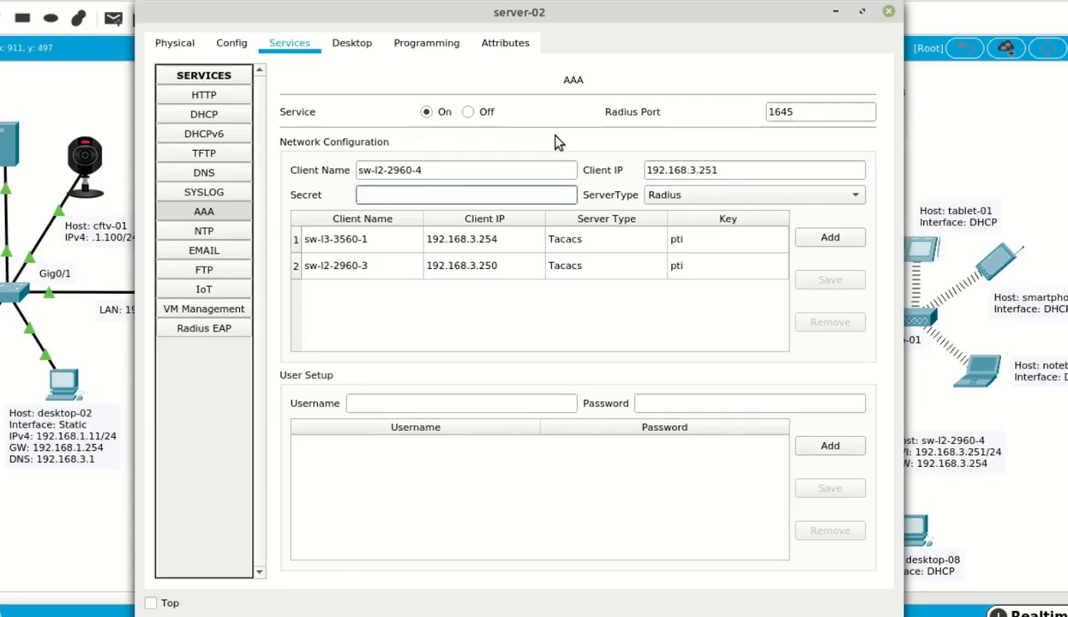
type("pti")
left_click(664, 197)
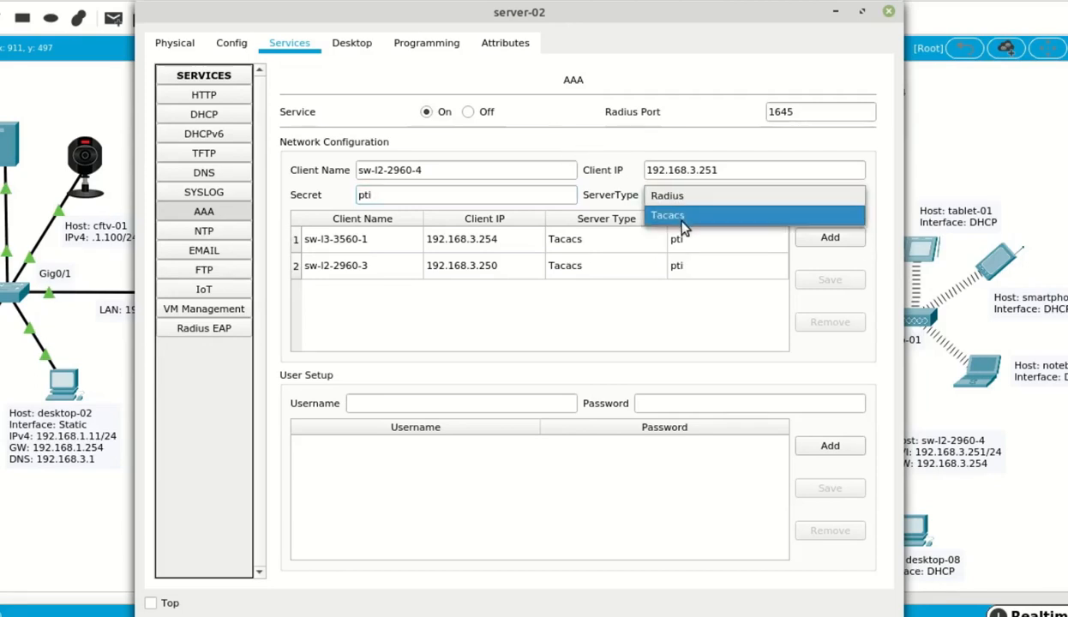
left_click(684, 224)
left_click(830, 247)
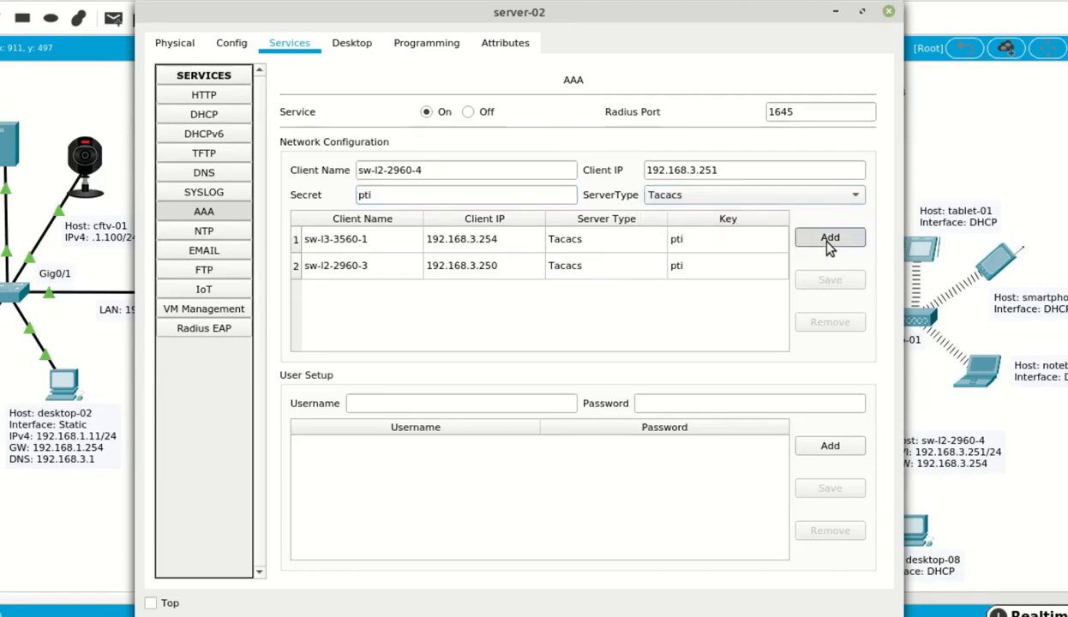
left_click(440, 168)
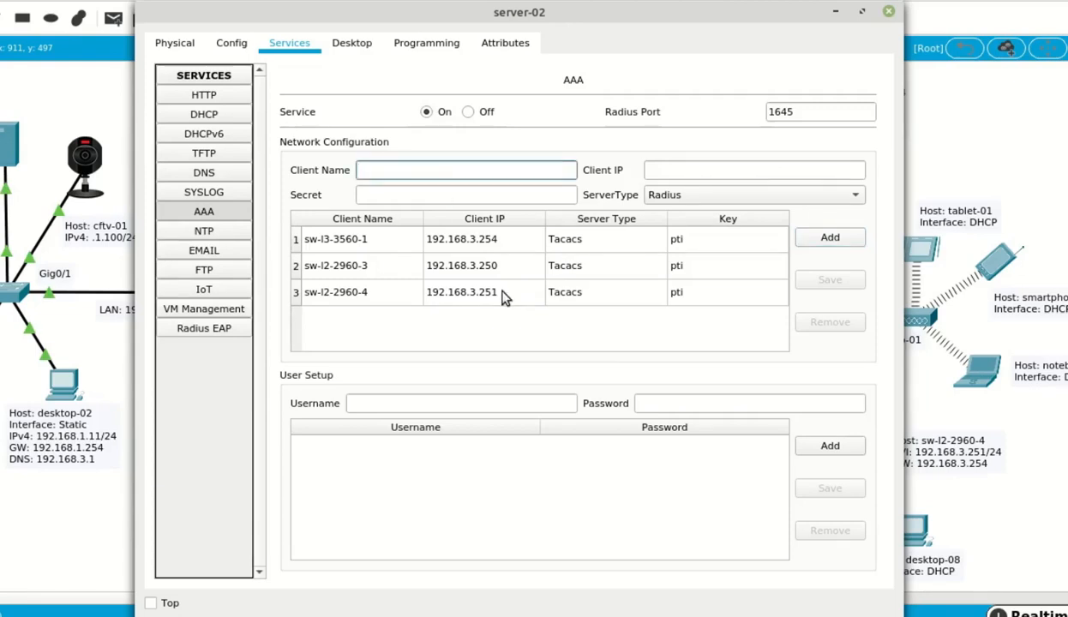
- Add router rt-1941-2 at 192.168.2.254 as a Radius AAA client with the shared secret
type("rt-1941-2")
key("Tab")
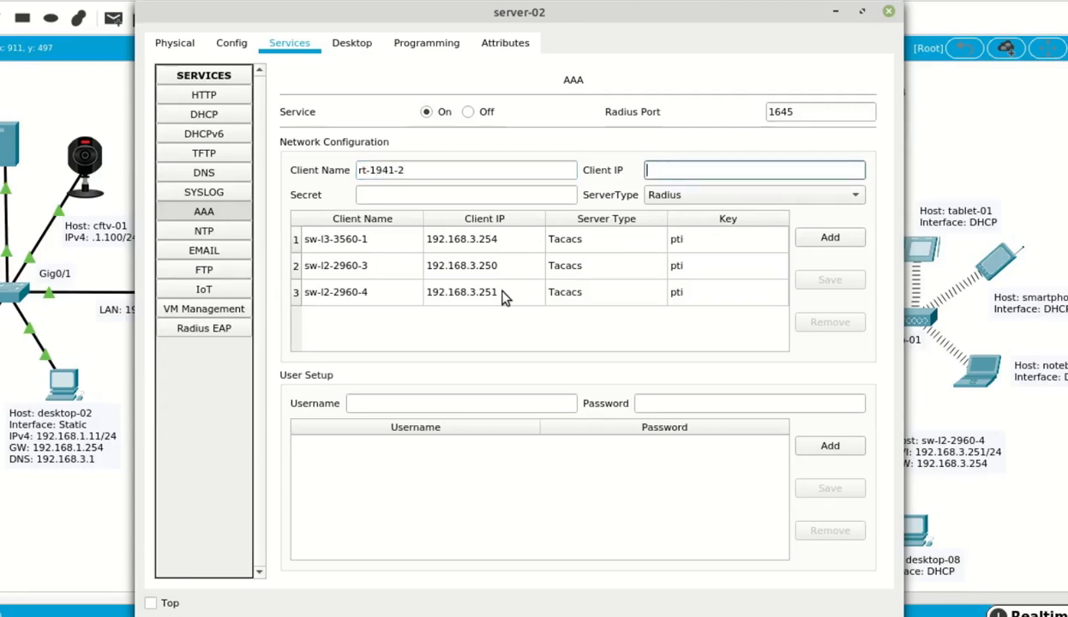
type("192.168.2.254")
key("Tab")
type("pti")
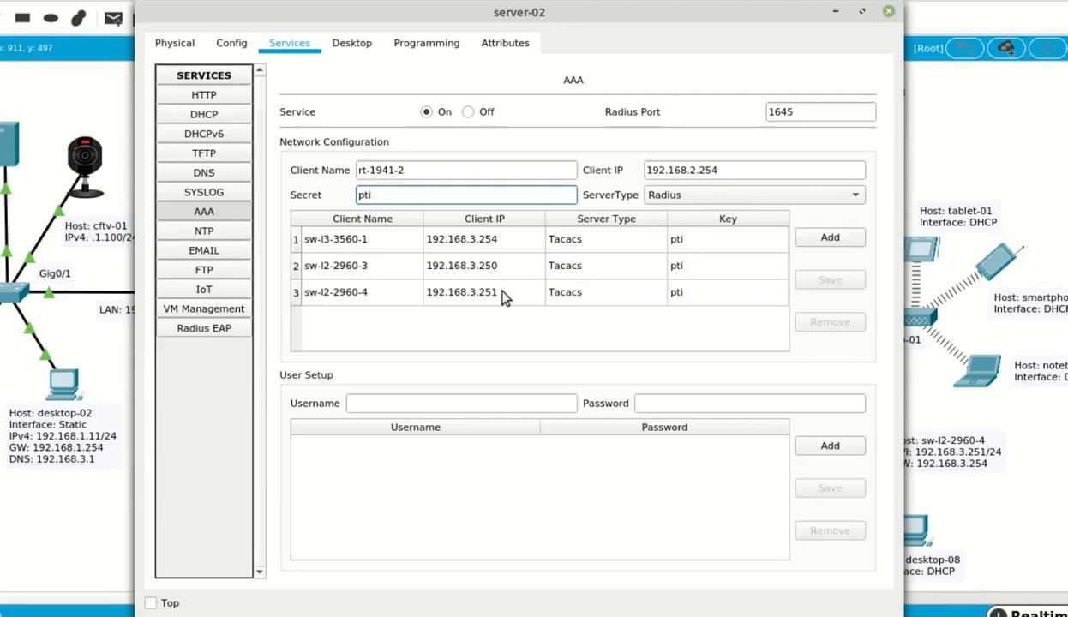
left_click(830, 239)
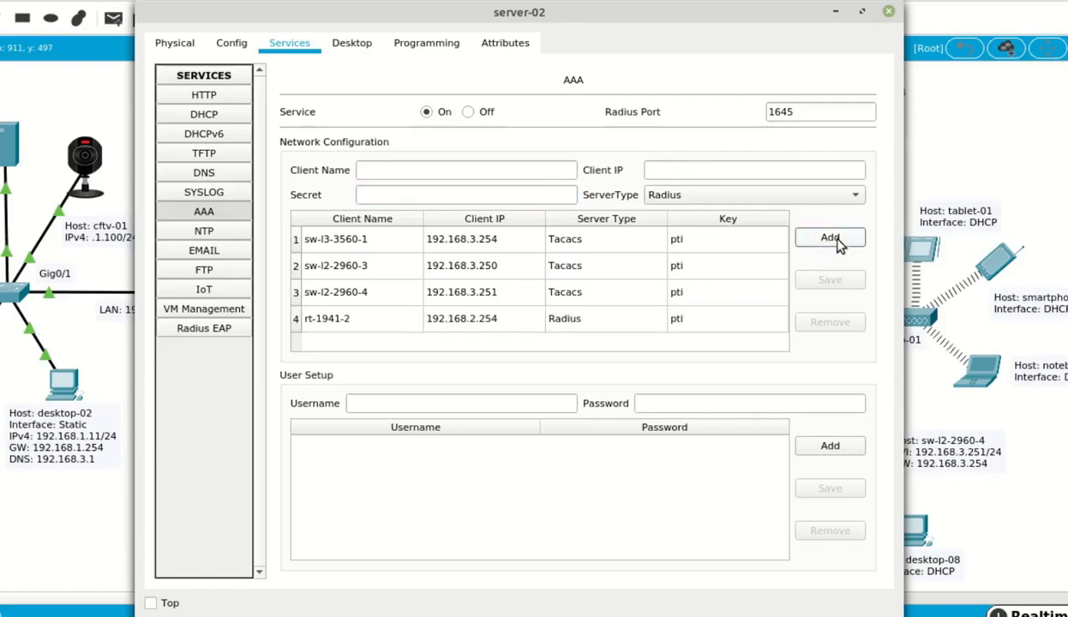
- Create an AAA user account with its password, then close server-02's settings window
left_click(473, 404)
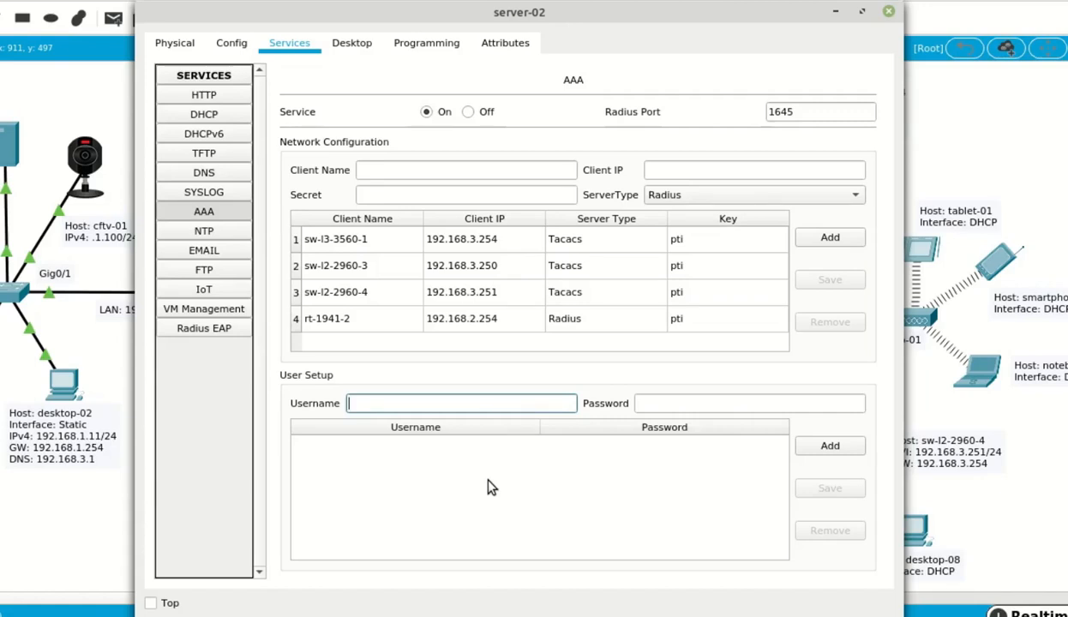
type("pti")
key("Tab")
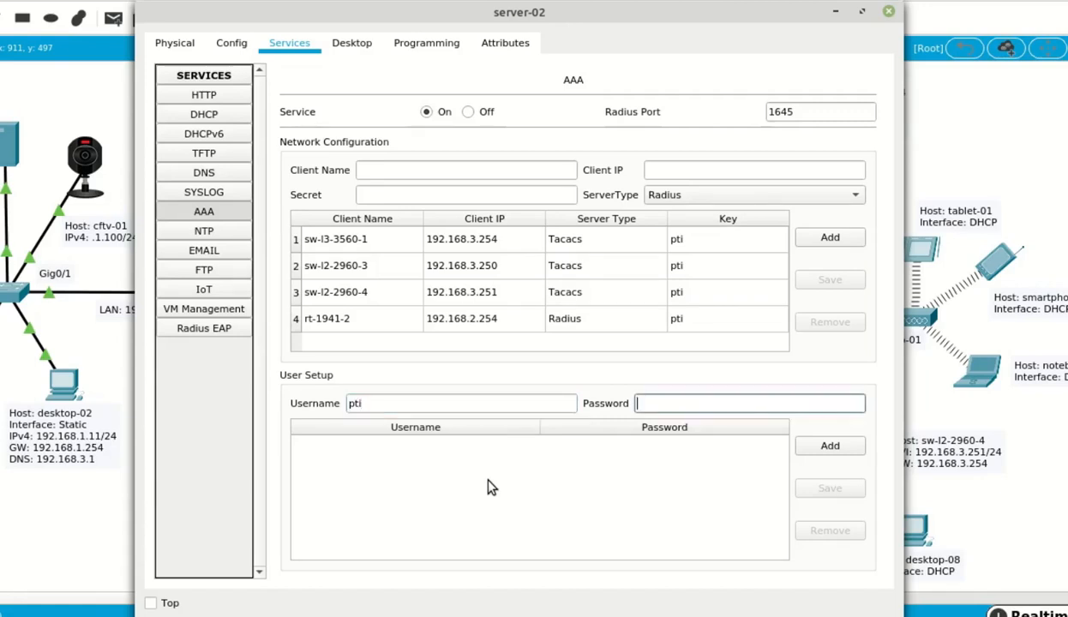
type("pti")
left_click(826, 444)
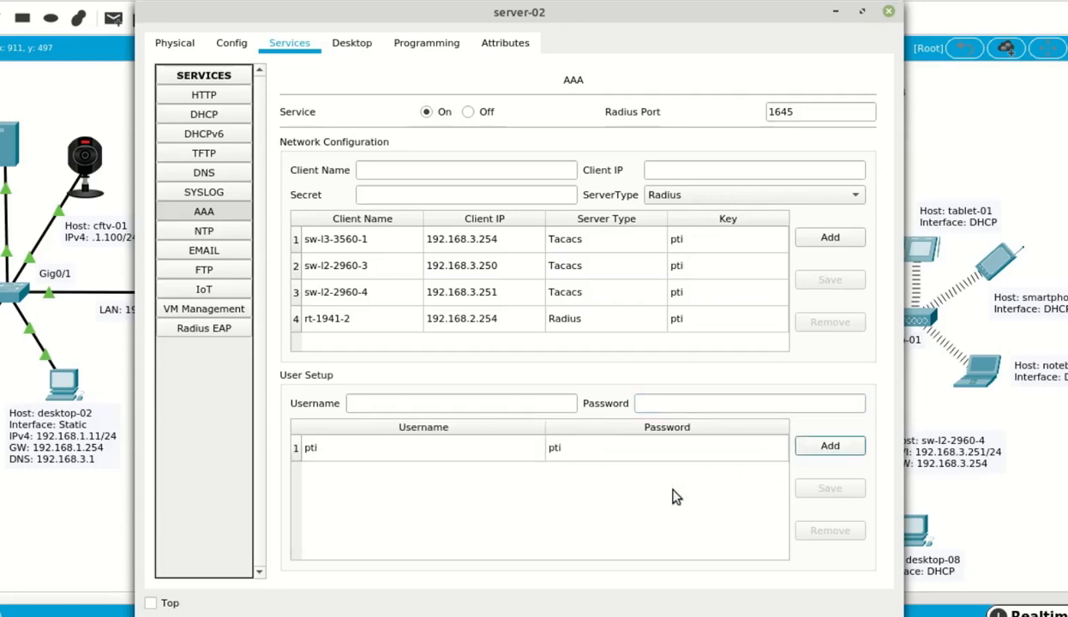
left_click(889, 12)
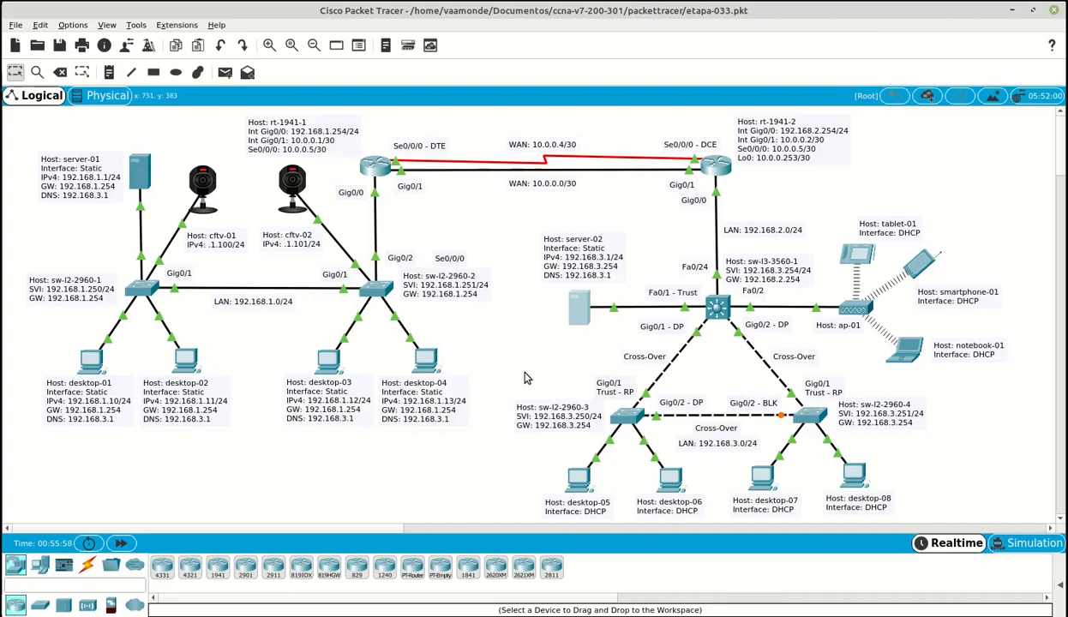
- Return to the Etapa-033 notes and read the second-stage steps through aaa new-model and console/VTY login
key("alt+Tab")
scroll(431, 352, "down", 4)
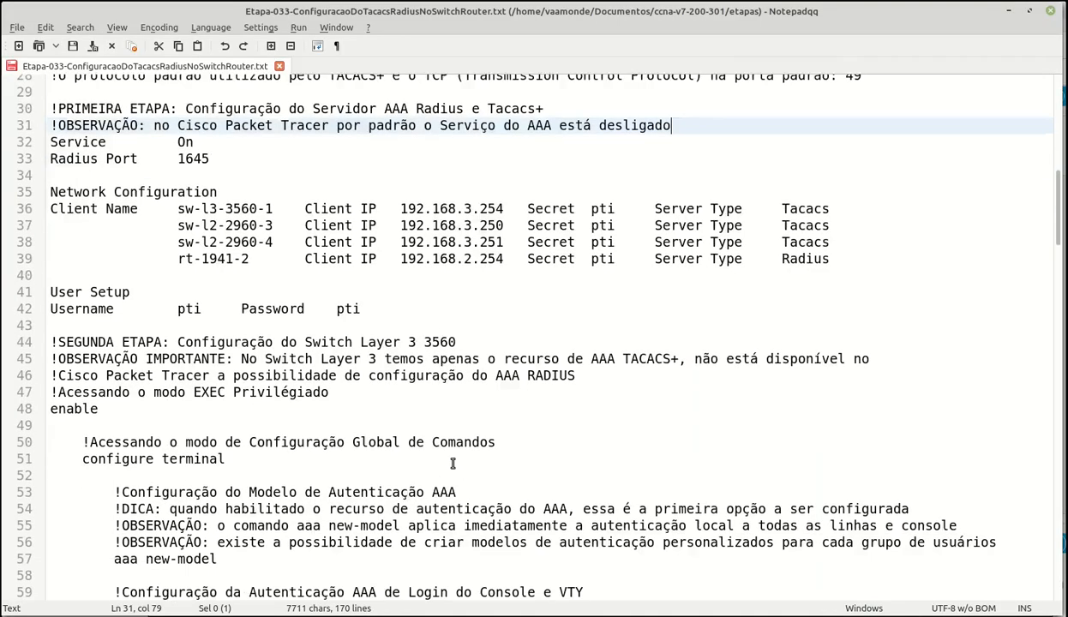
left_click(469, 217)
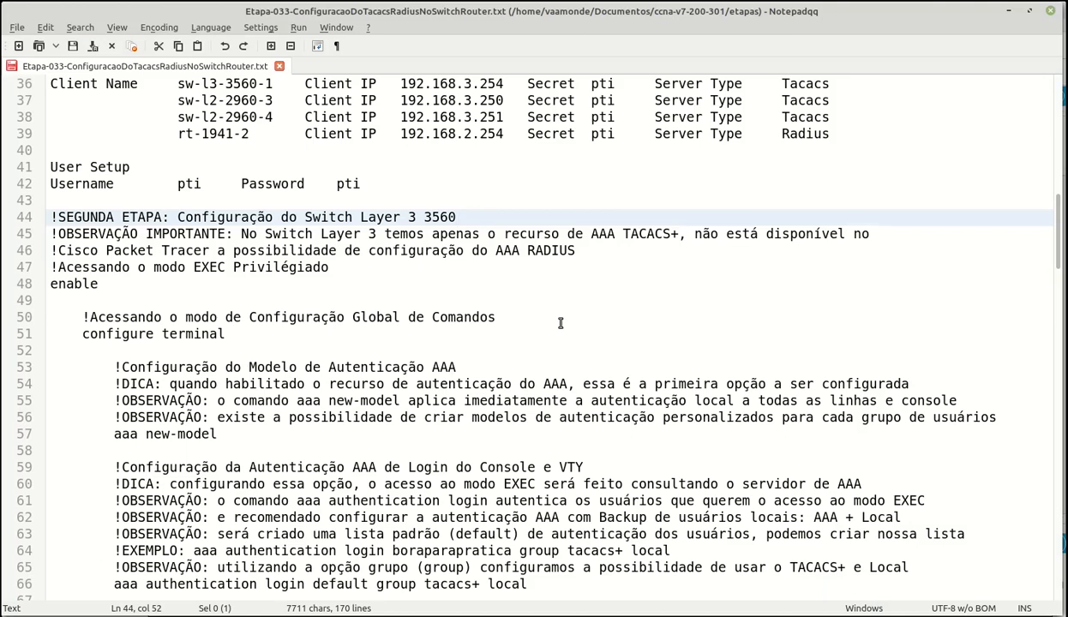
key("Down")
key("End")
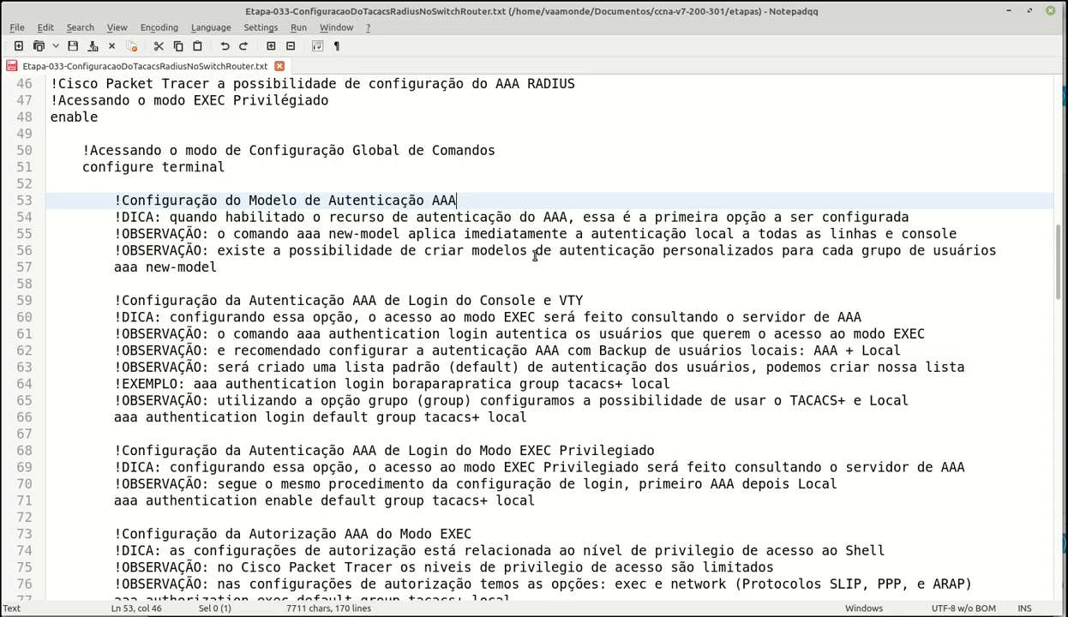
key("Down")
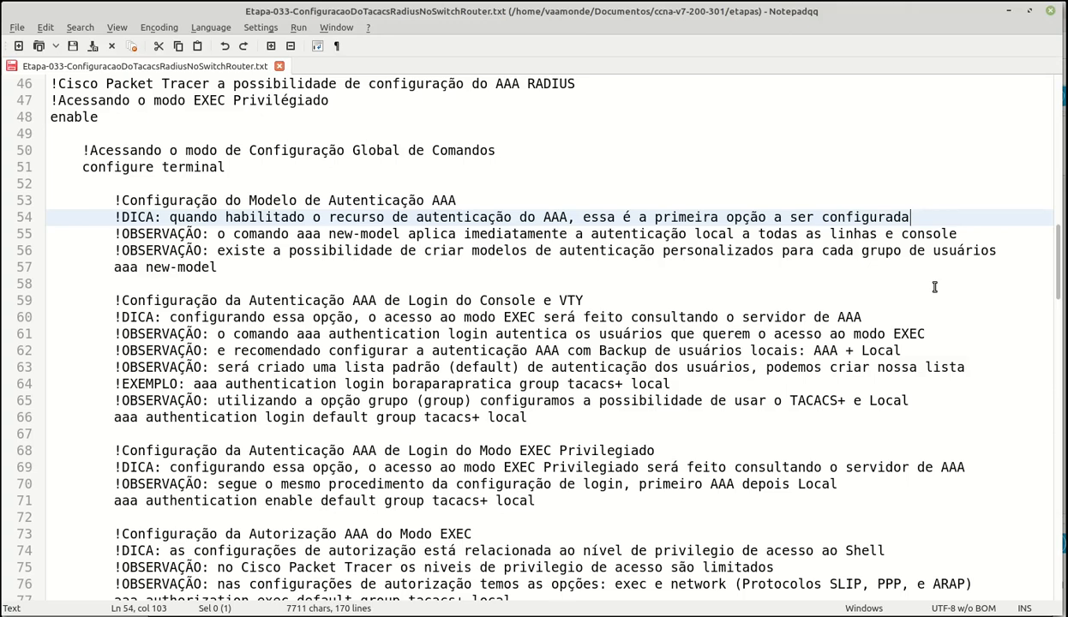
key("Down")
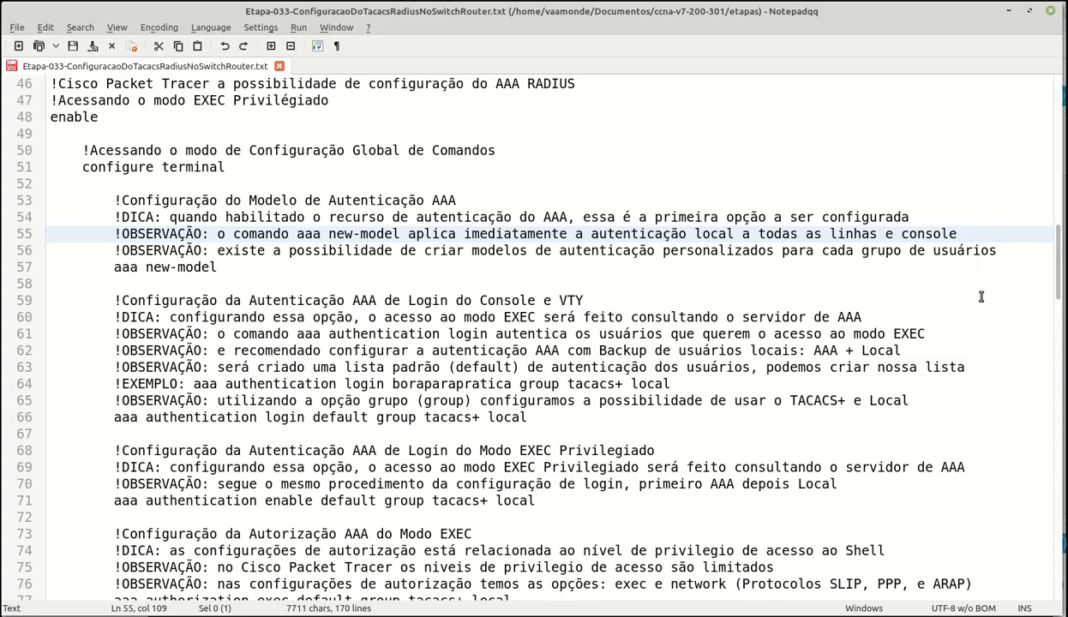
left_click(300, 269)
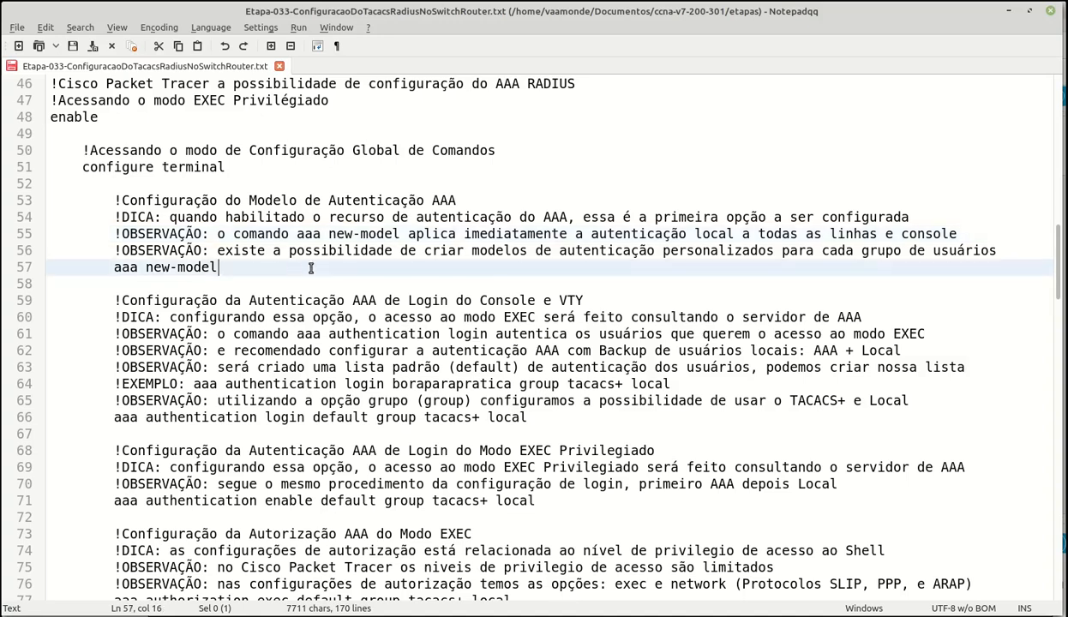
left_click(688, 303)
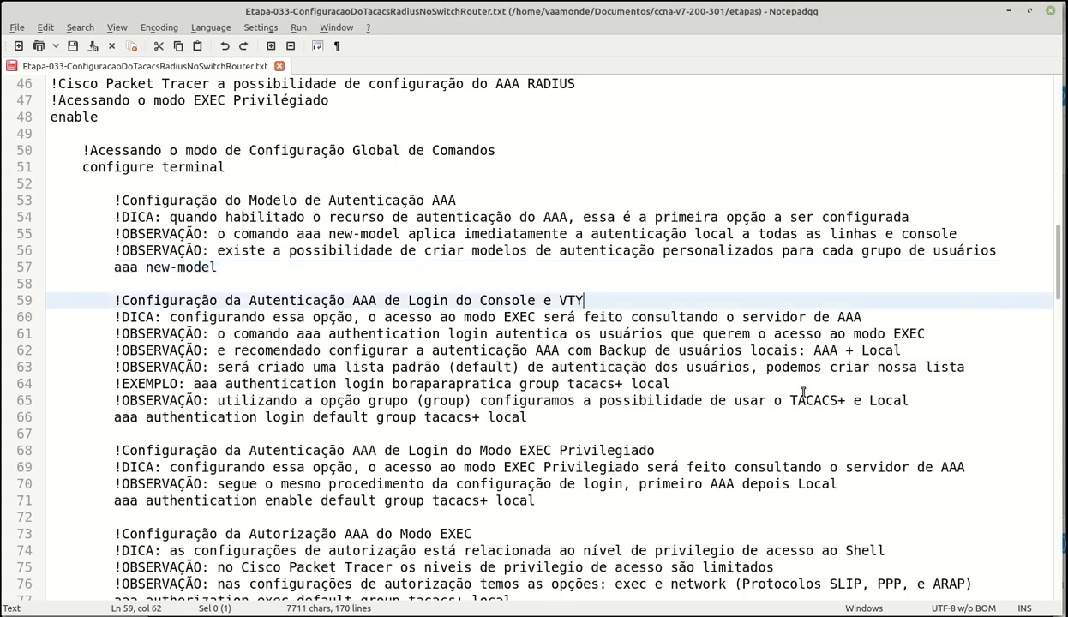
left_click(893, 319)
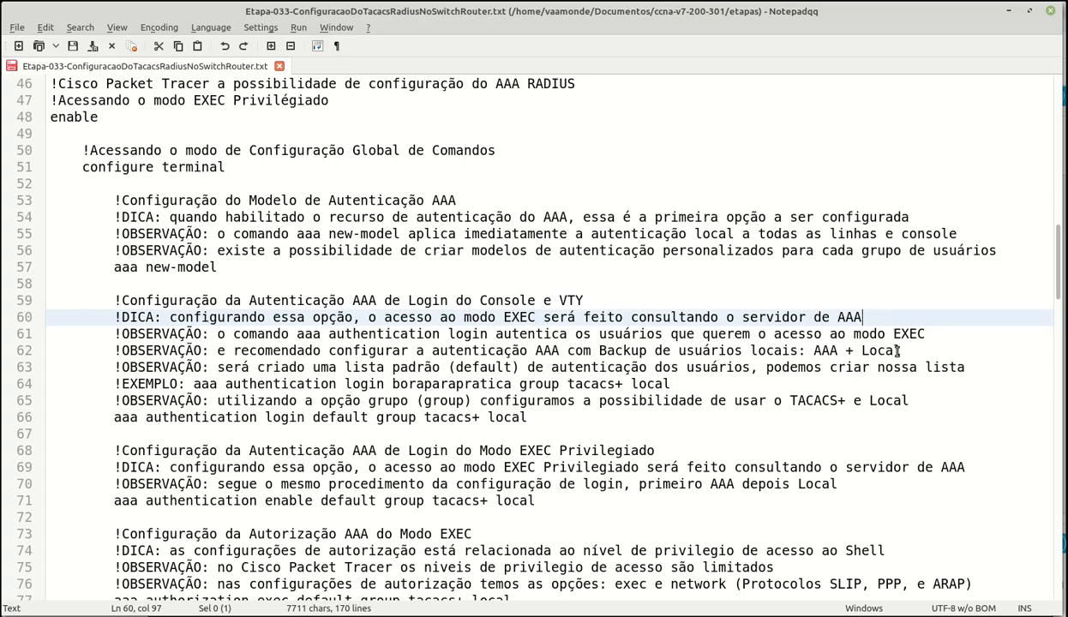
left_click(943, 335)
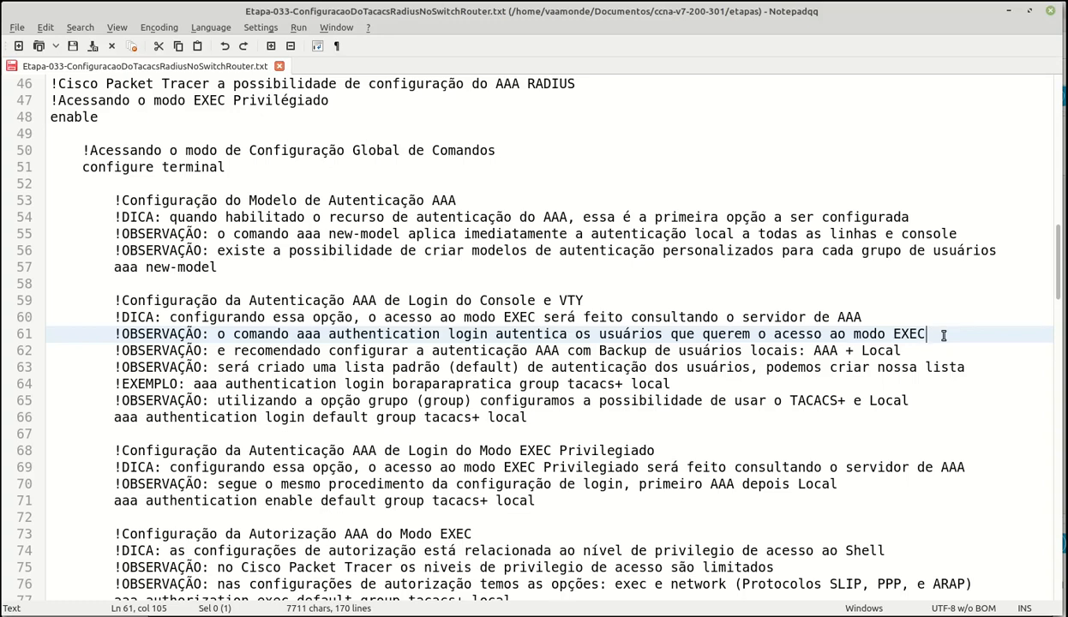
key("Down")
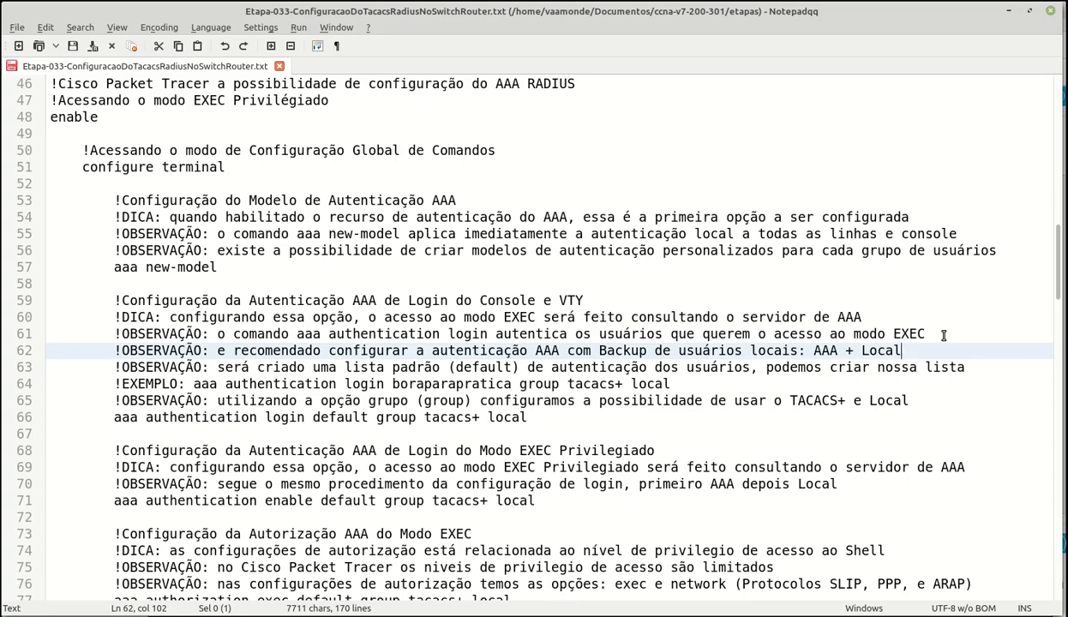
left_click(977, 367)
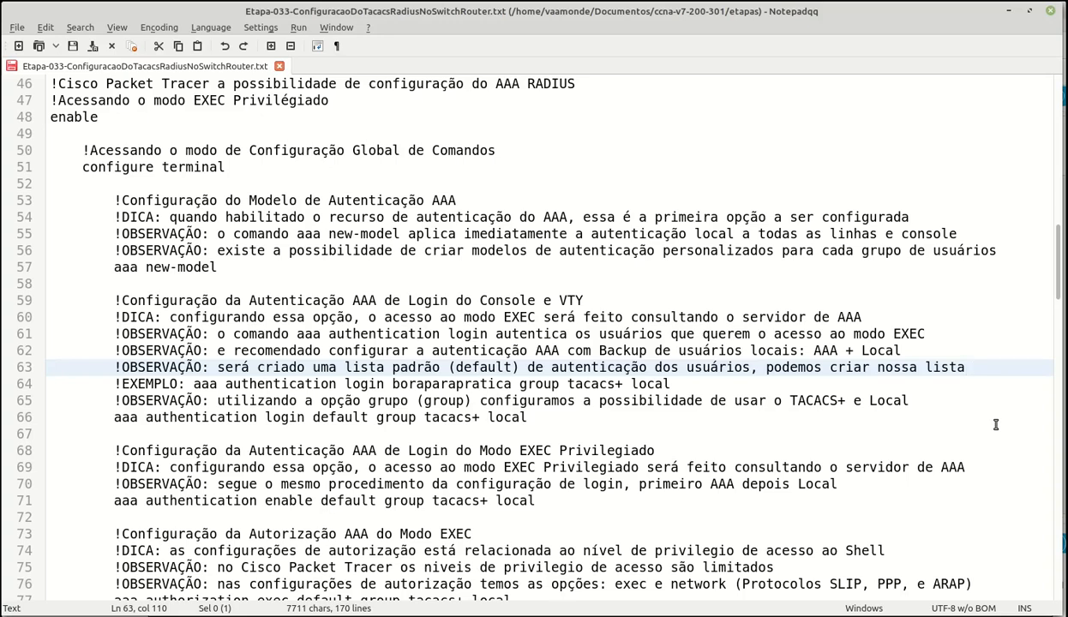
left_click(937, 408)
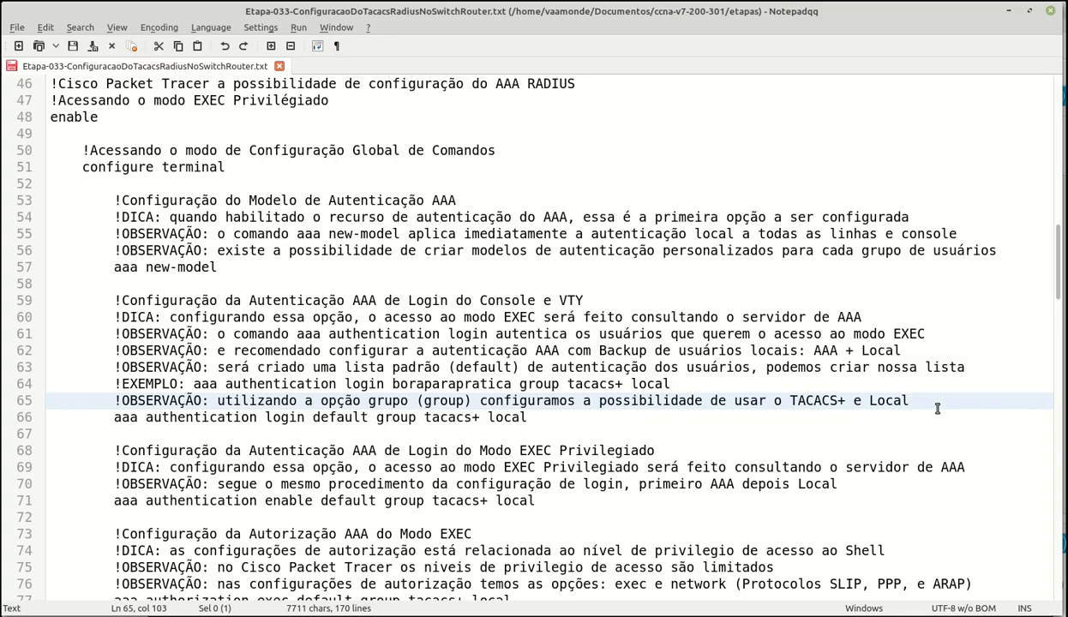
left_click(696, 421)
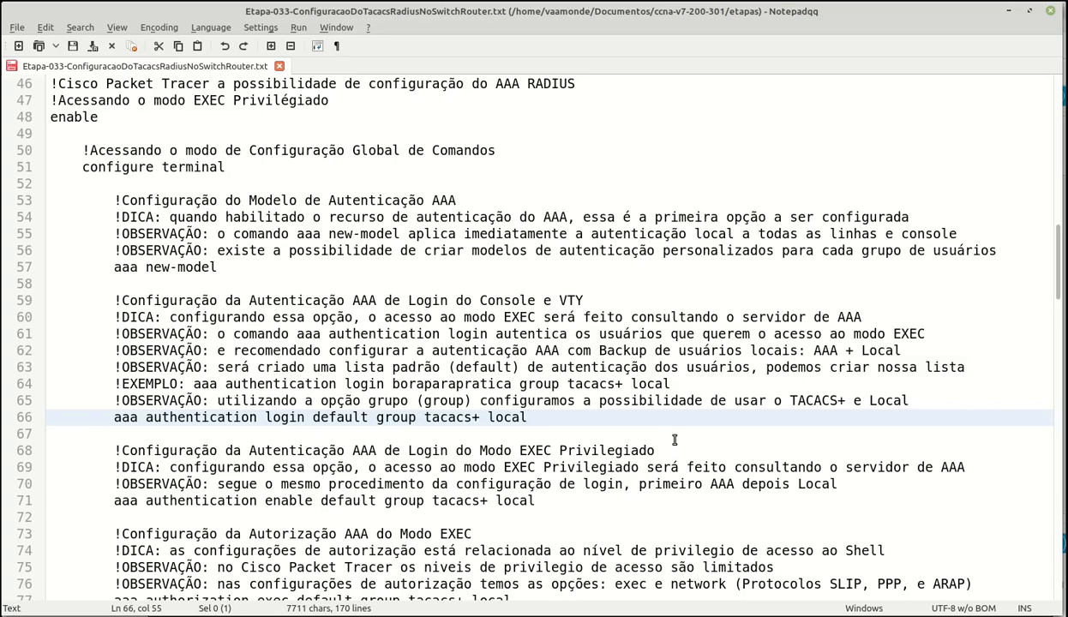
left_click(675, 441)
scroll(675, 441, "down", 2)
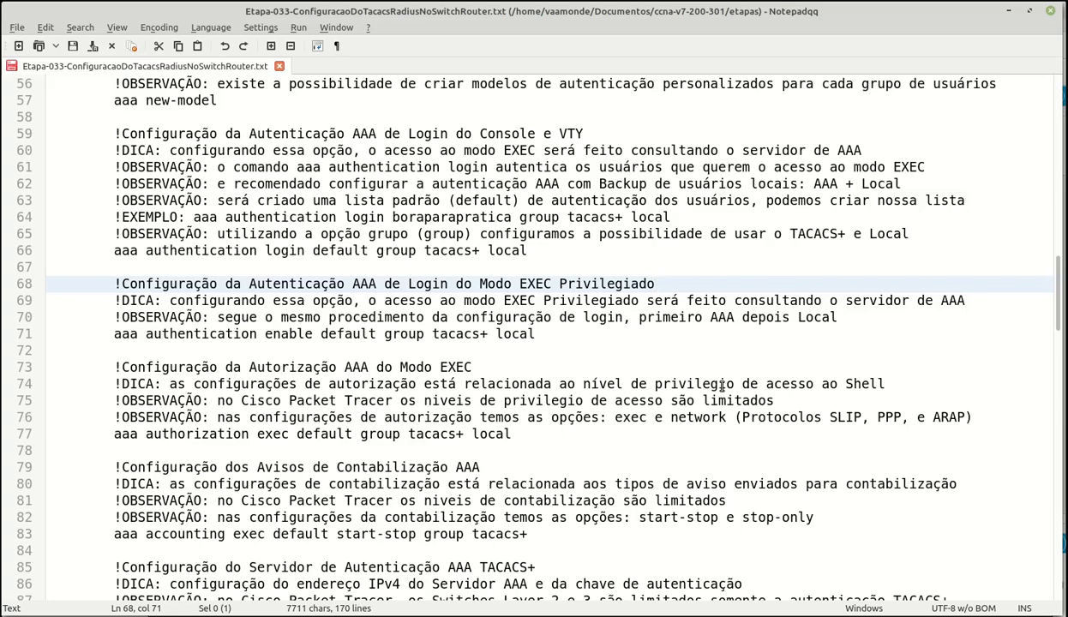
left_click(978, 302)
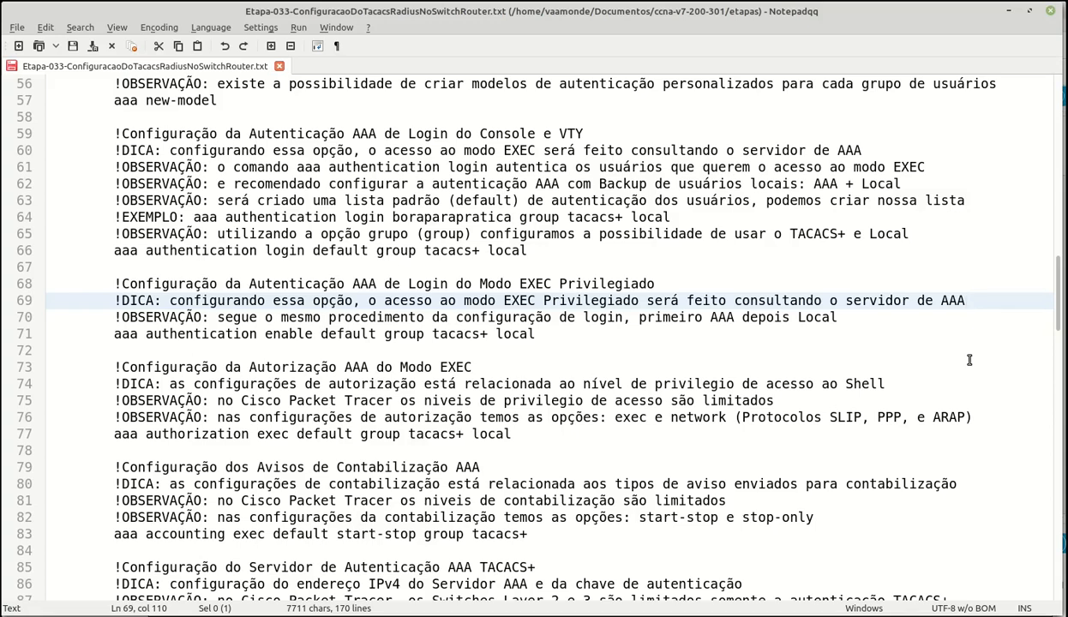
key("Down")
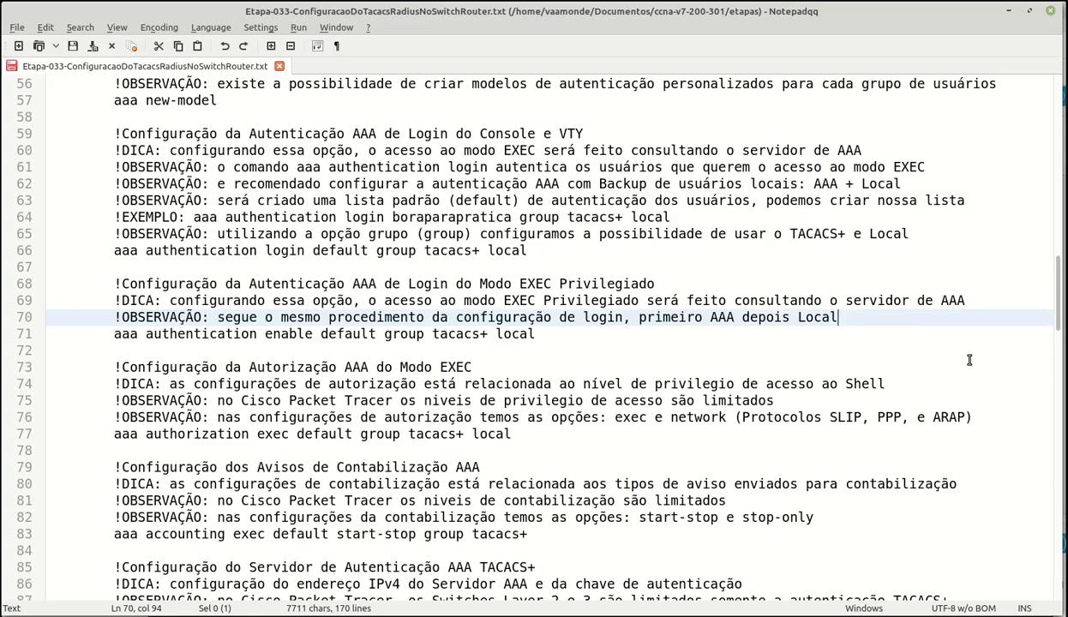
key("Down")
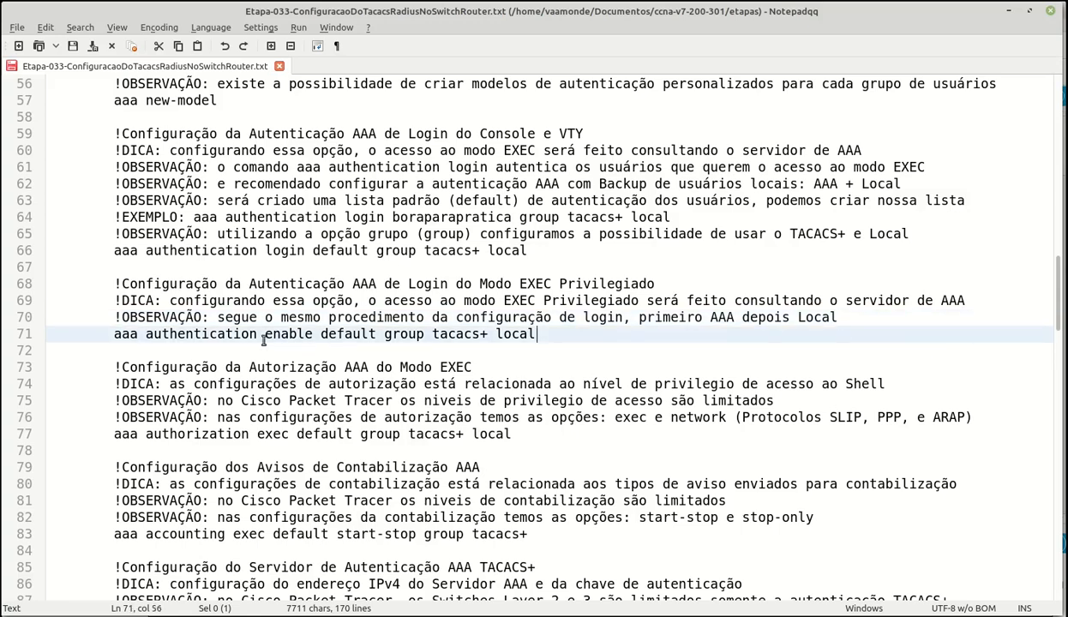
left_click_drag(265, 335, 314, 337)
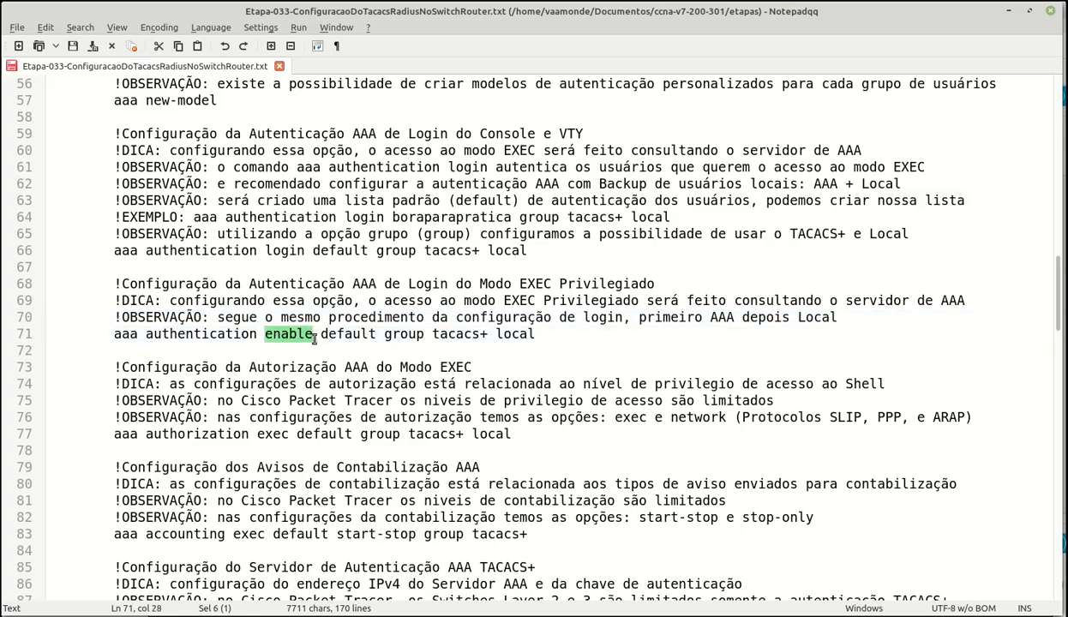
key("End")
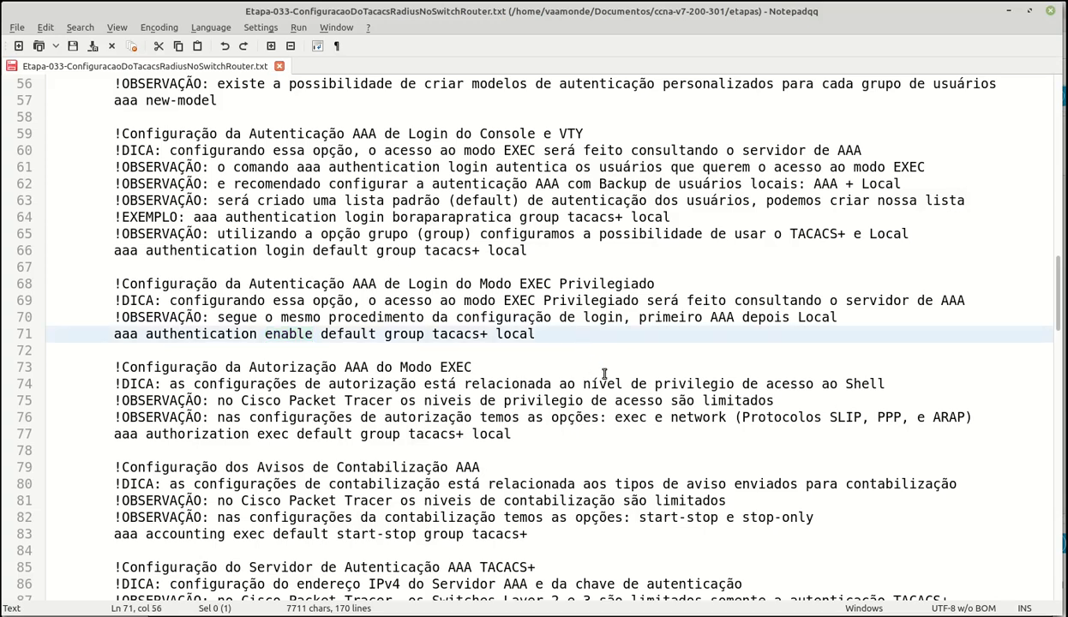
left_click(604, 372)
scroll(605, 372, "down", 3)
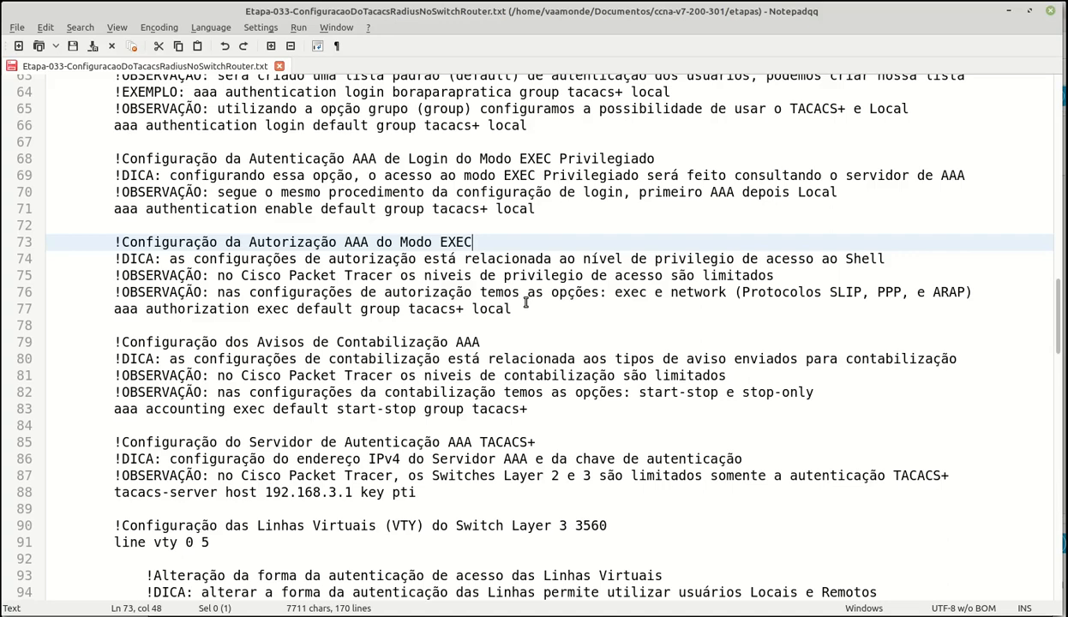
- Step through the authorization notes to the aaa authorization exec default group tacacs+ local command
key("Down")
key("End")
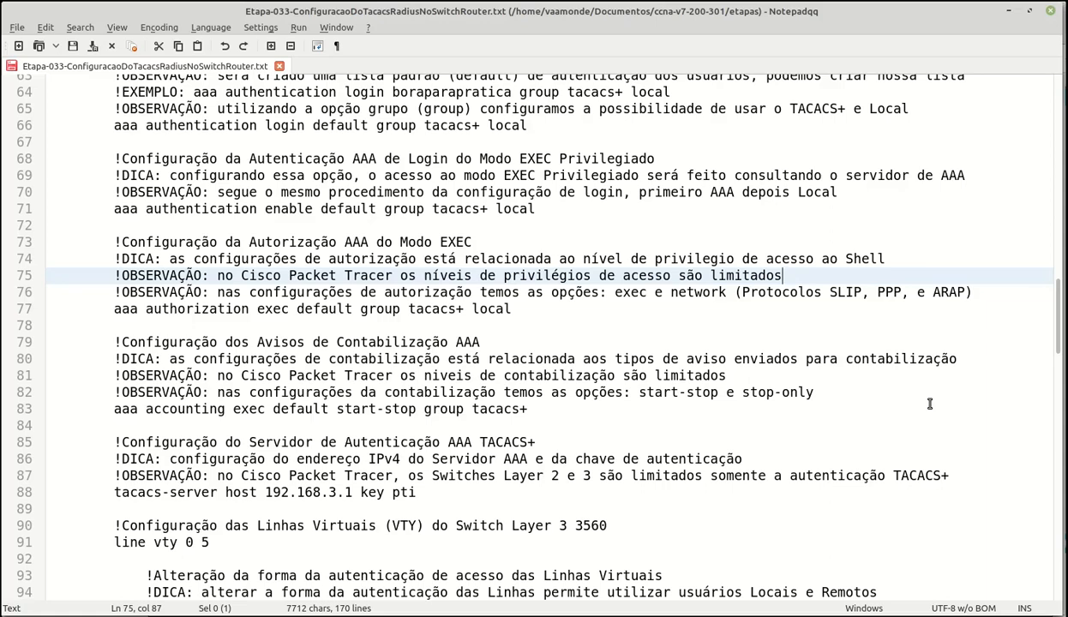
key("Down")
key("End")
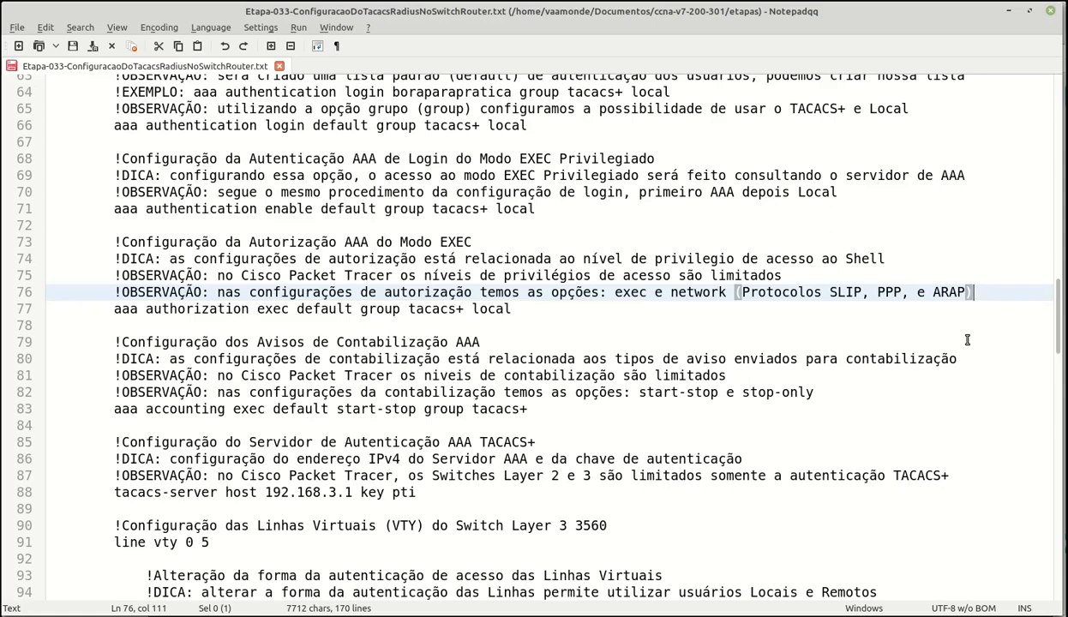
key("Down")
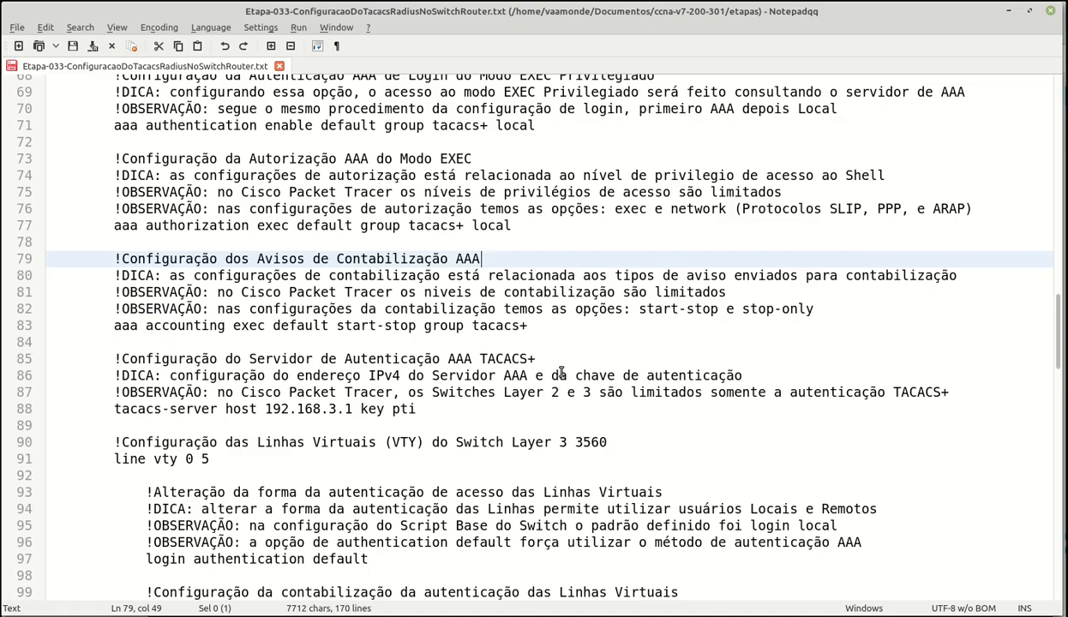
- Step through the accounting notes to the aaa accounting command and the TACACS+ server heading
key("Down")
key("End")
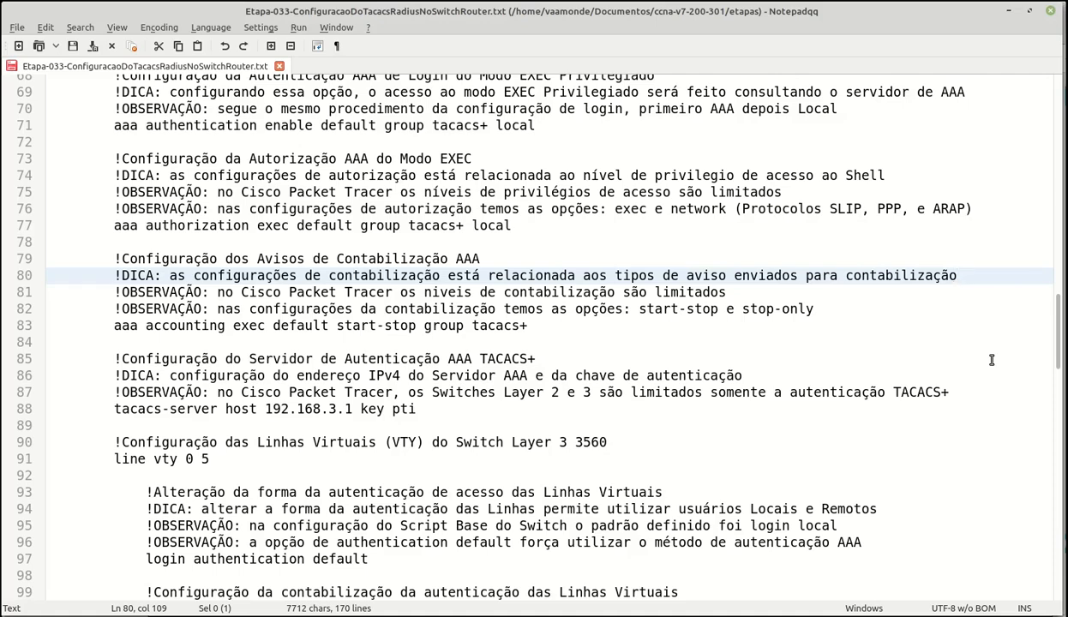
key("Down")
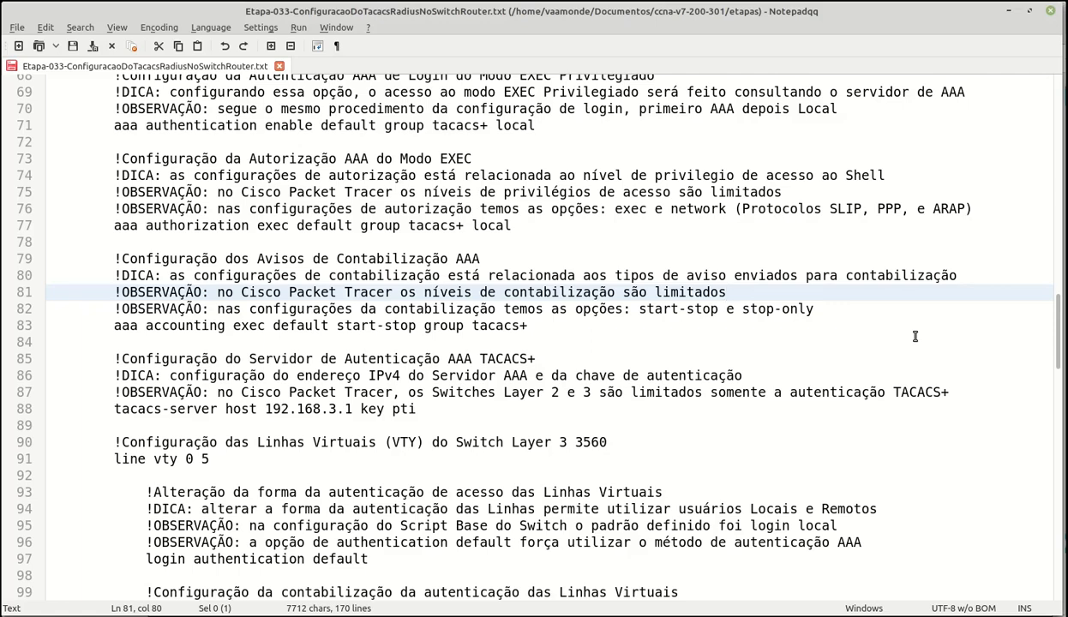
key("Down")
key("Down")
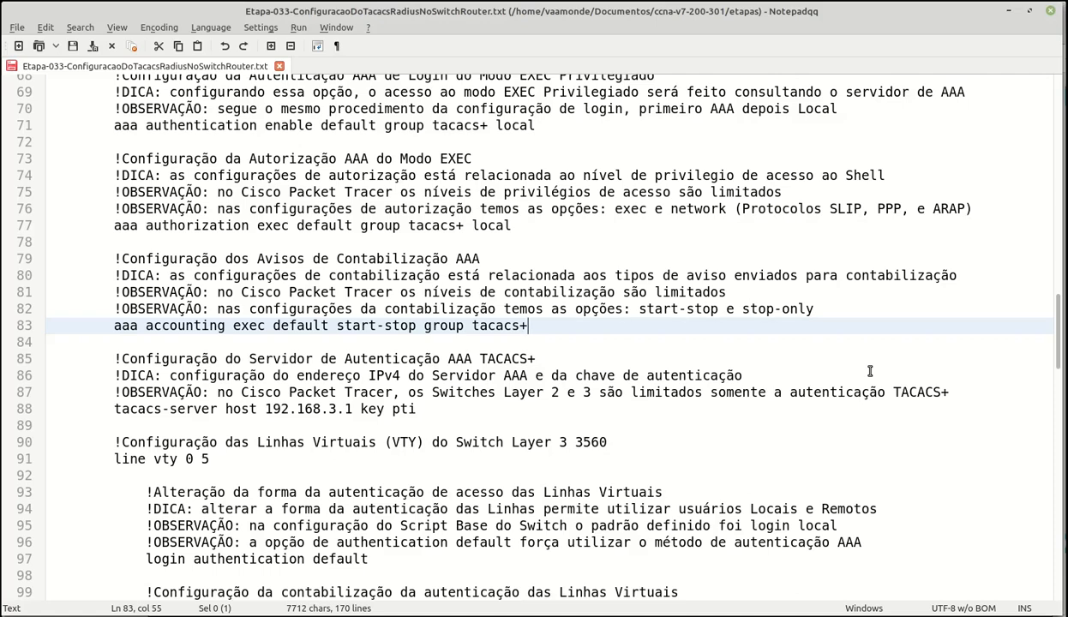
left_click(586, 361)
scroll(586, 361, "down", 1)
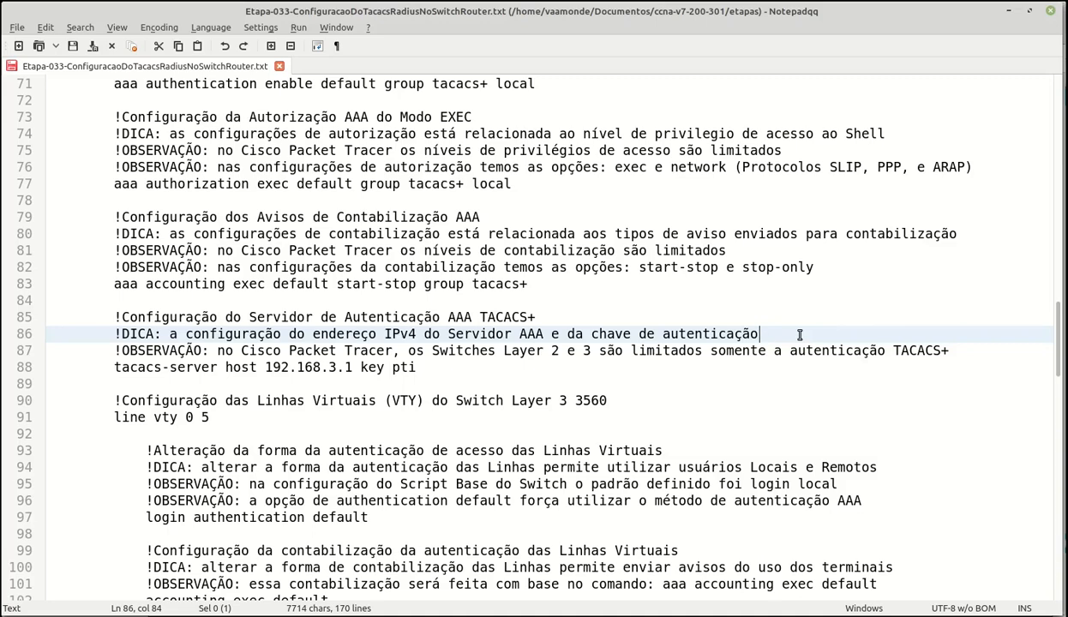
left_click(962, 351)
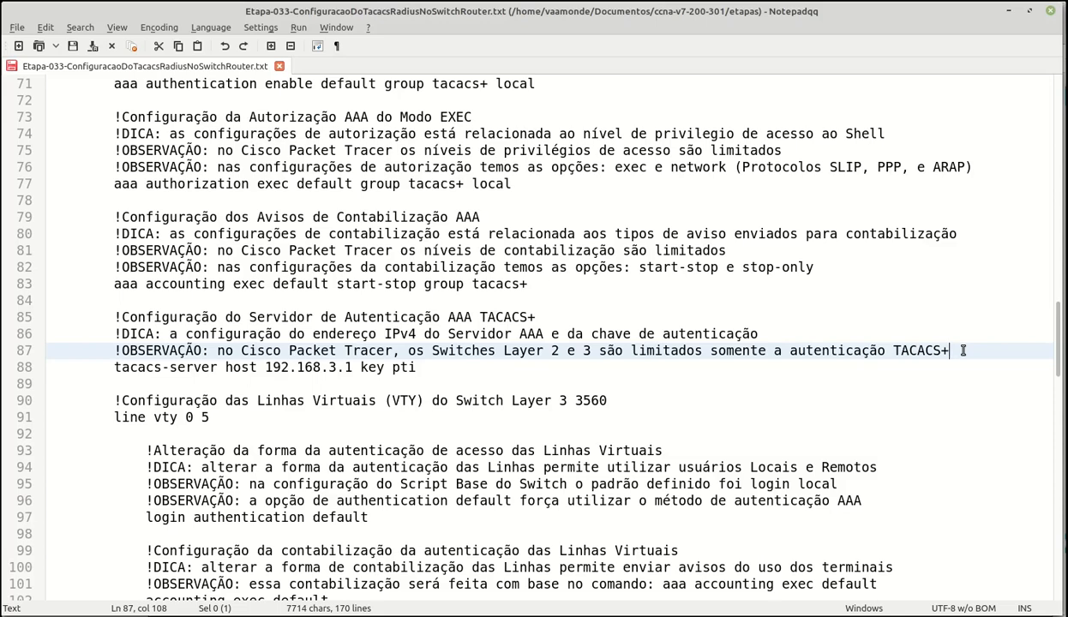
key("Down")
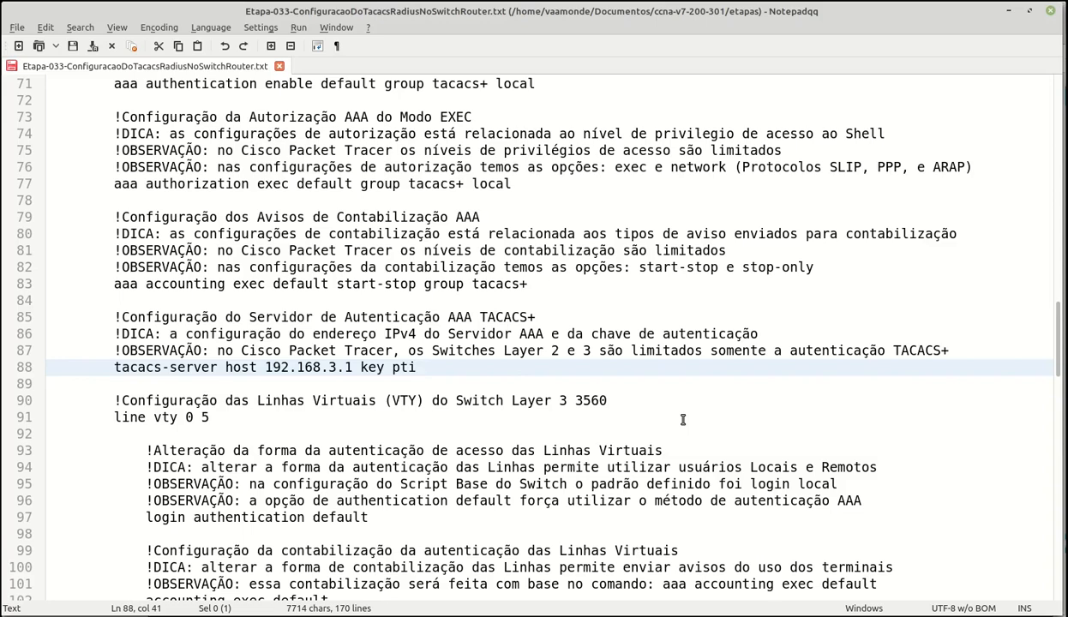
scroll(683, 419, "down", 1)
scroll(683, 419, "down", 1)
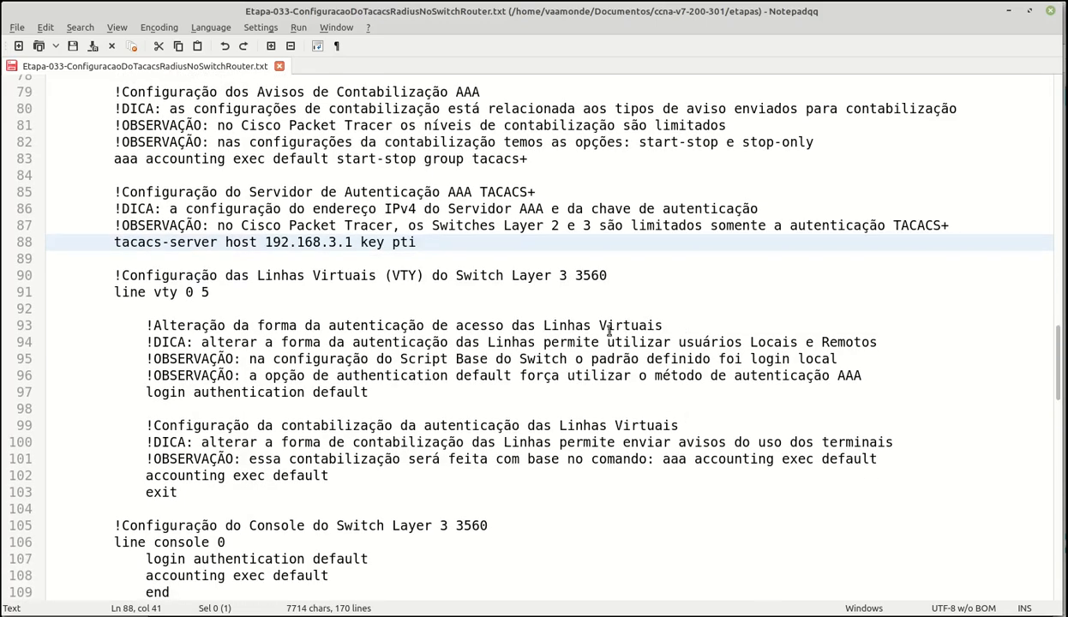
- Review the VTY section lines and change 'do uso' to 'de utilização' in the line 100 tip
left_click(633, 276)
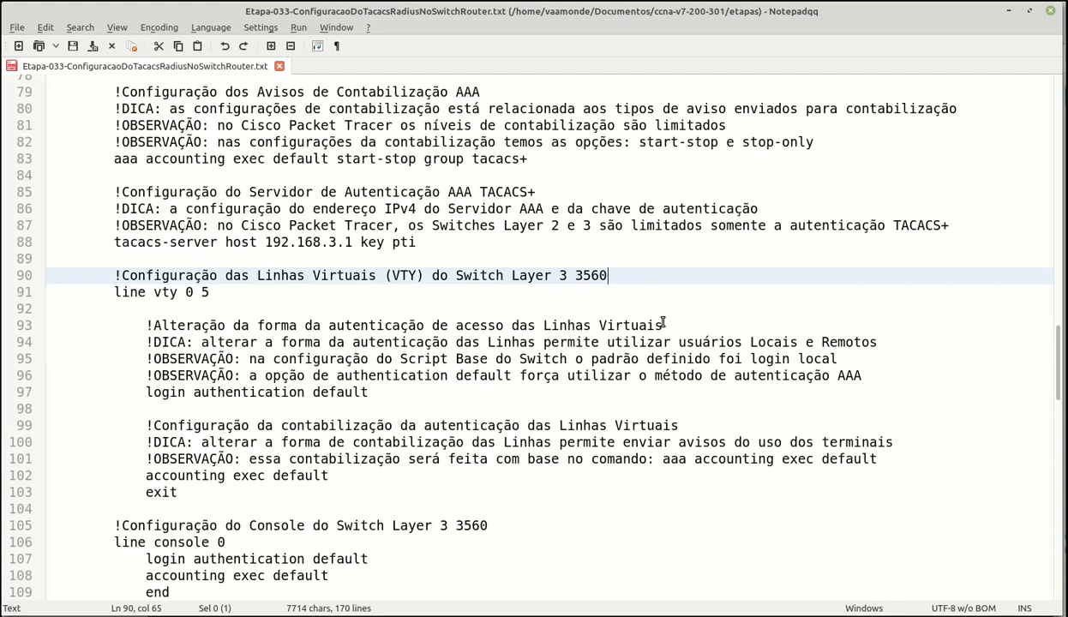
key("Down")
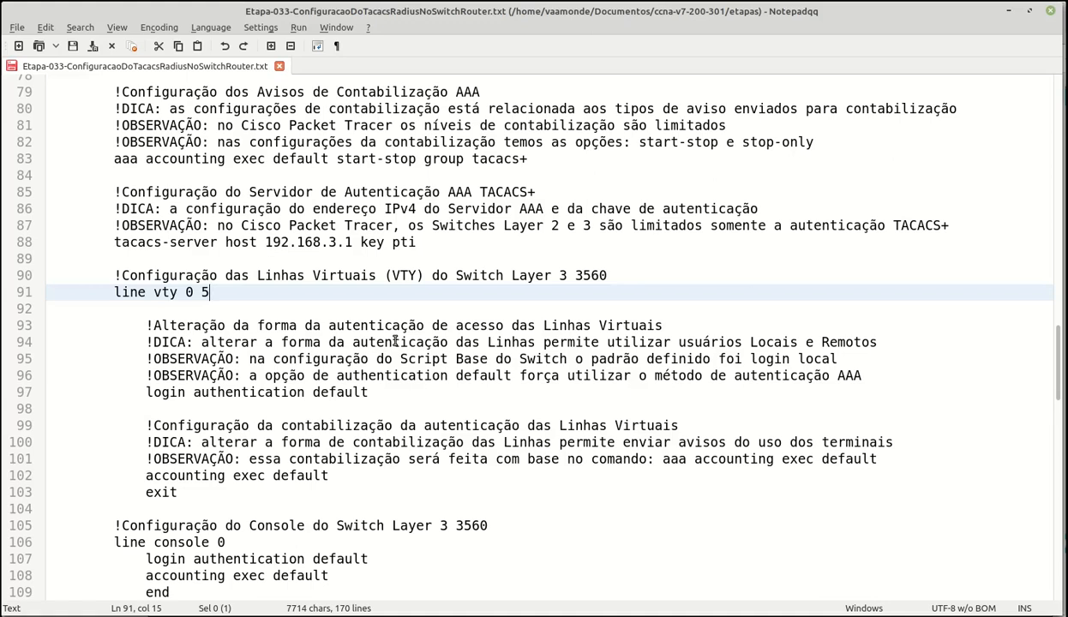
left_click(688, 327)
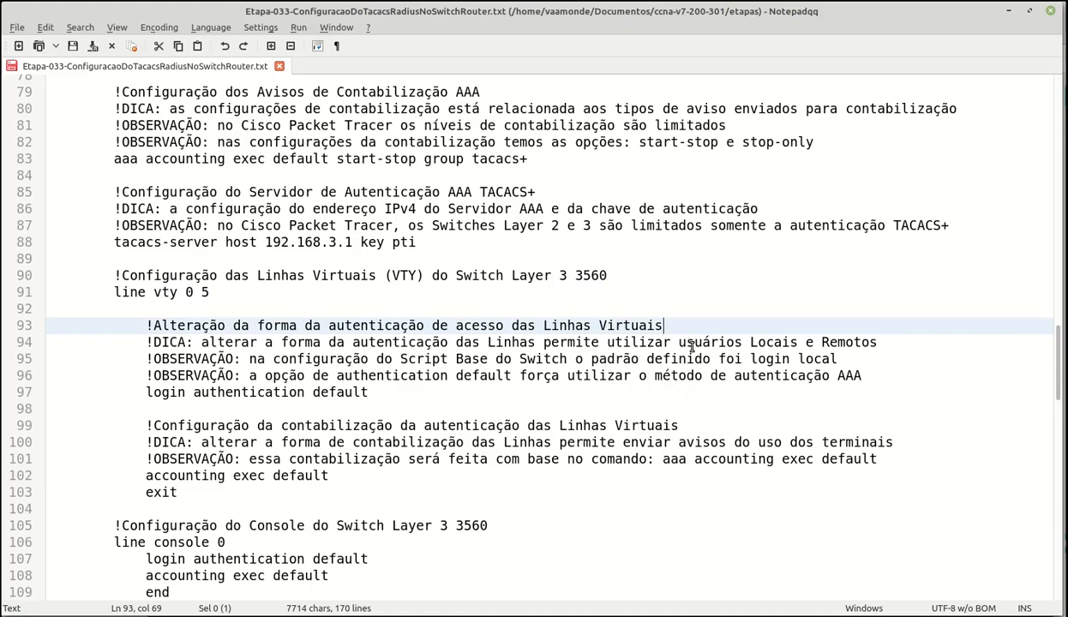
left_click(913, 346)
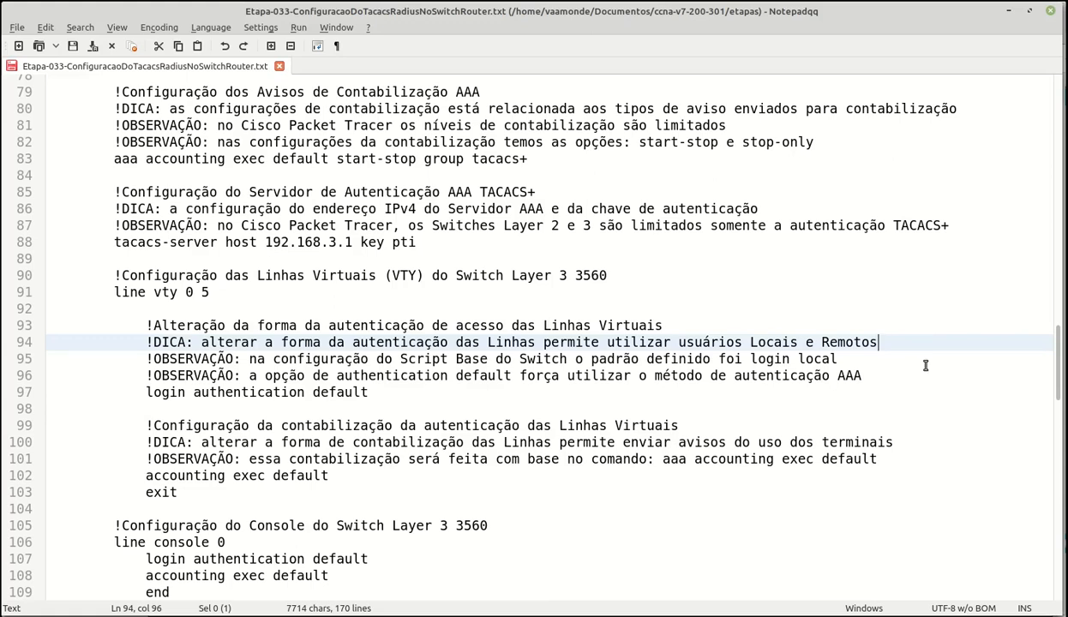
key("Down")
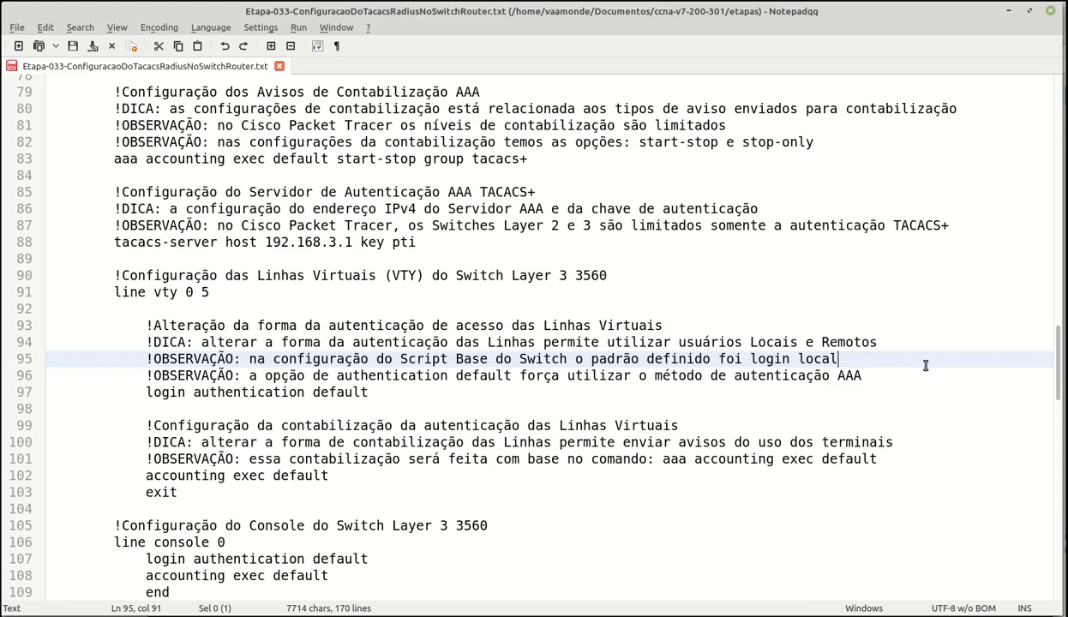
left_click(905, 379)
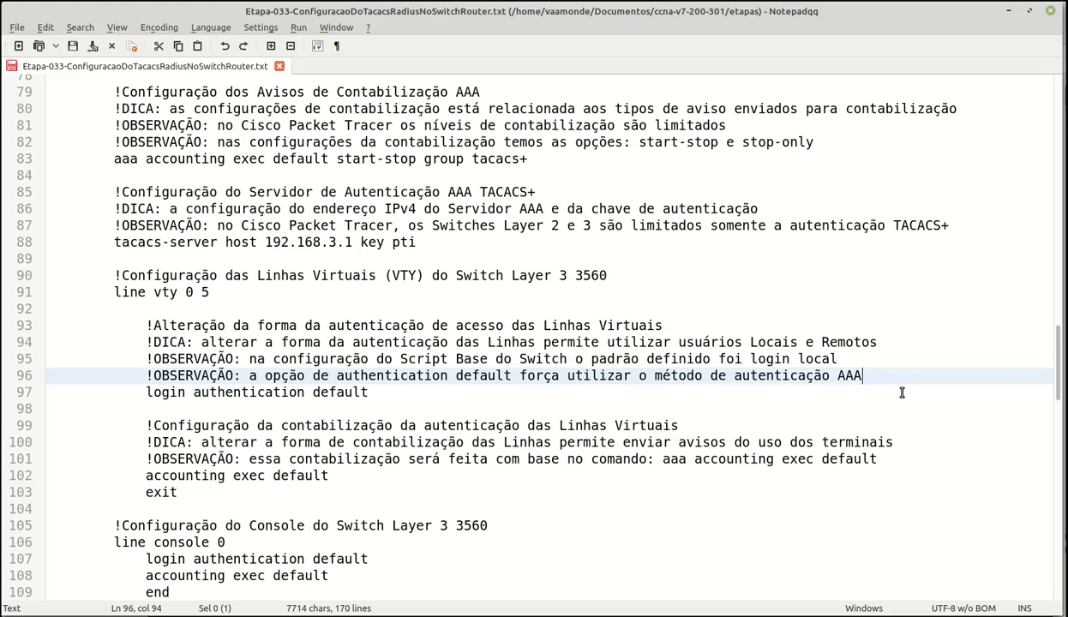
left_click(902, 393)
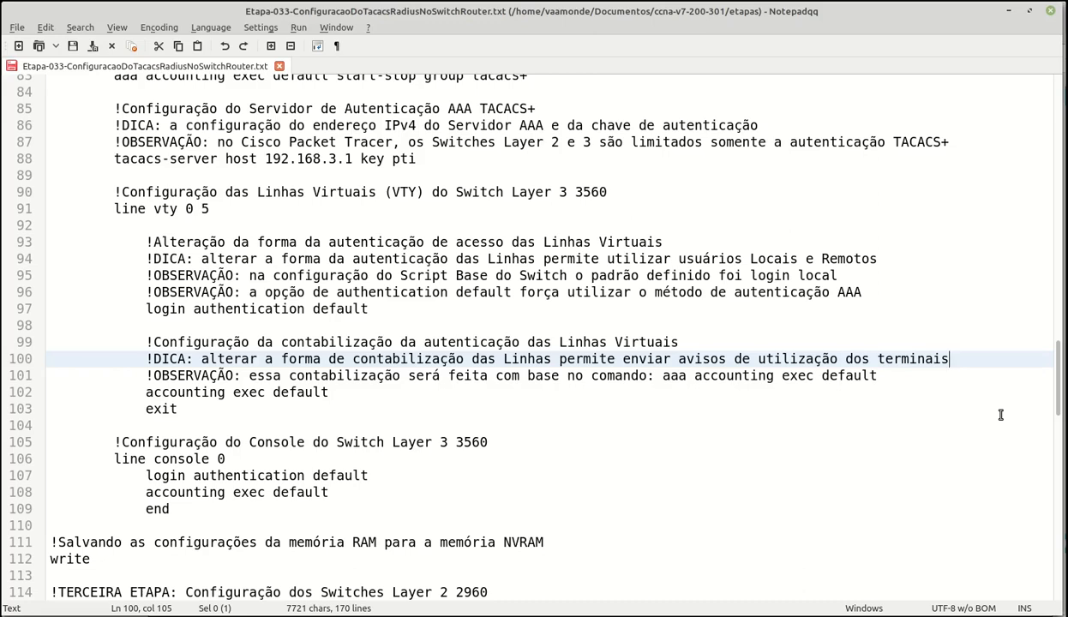
key("Down")
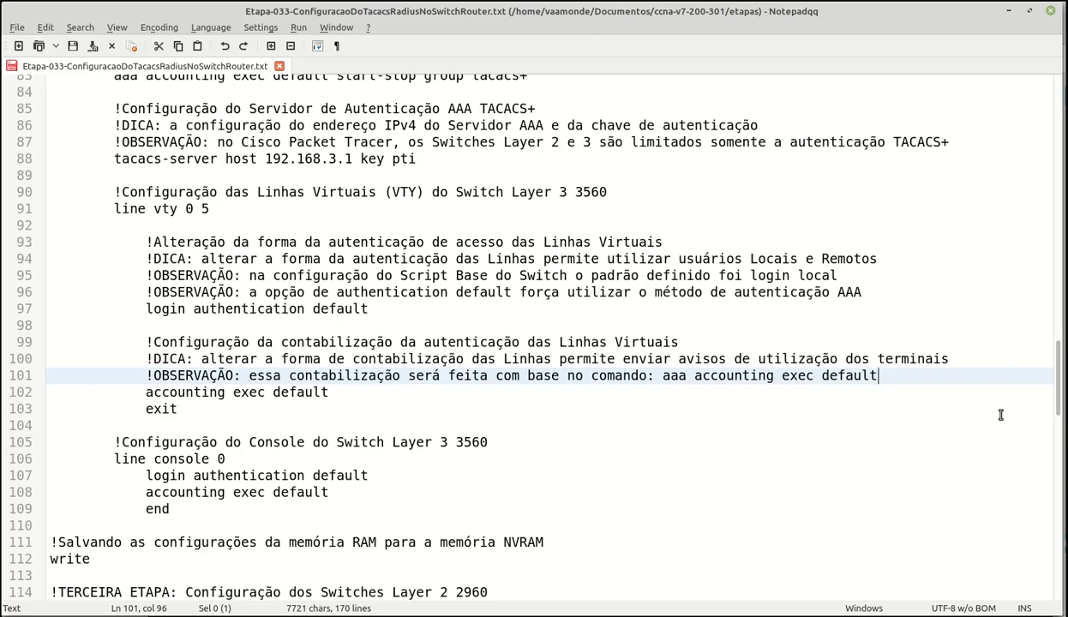
key("Down")
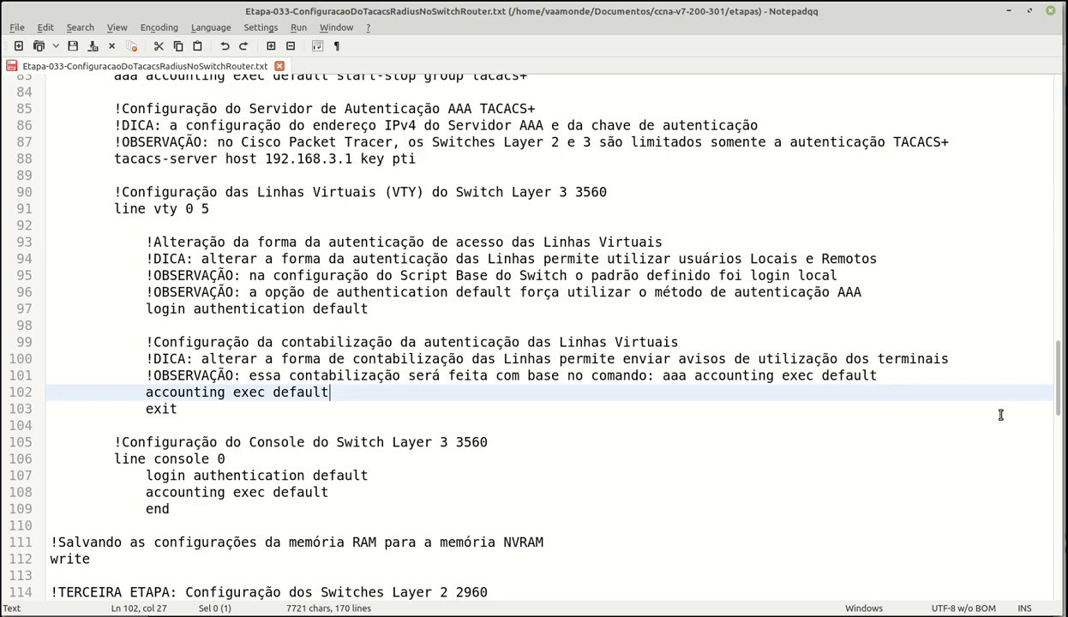
scroll(1000, 415, "down", 3)
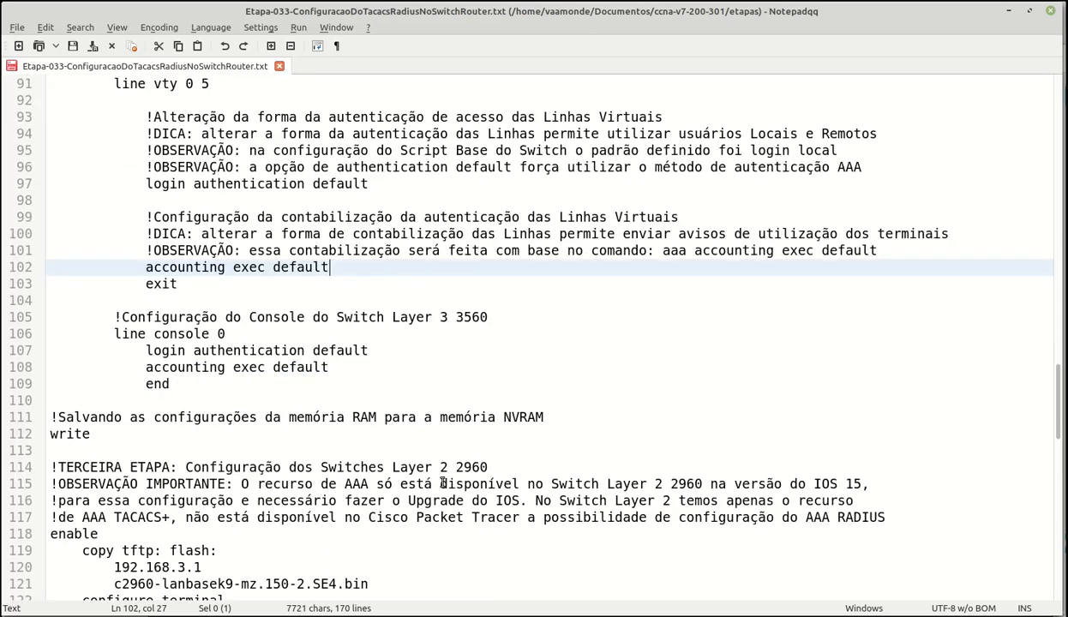
left_click(498, 316)
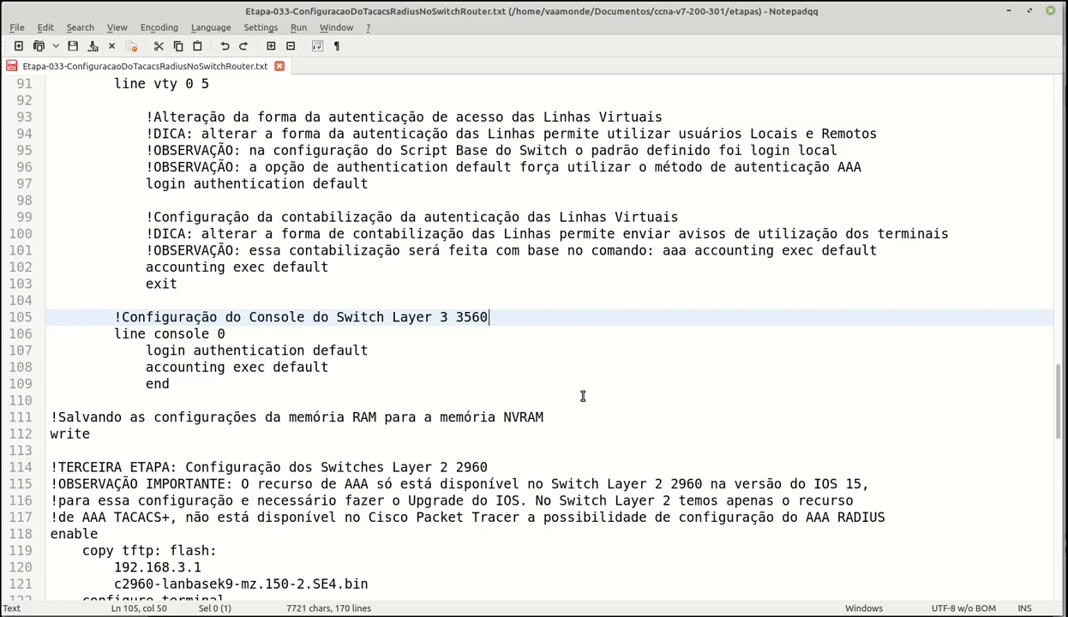
scroll(582, 390, "down", 5)
left_click(505, 217)
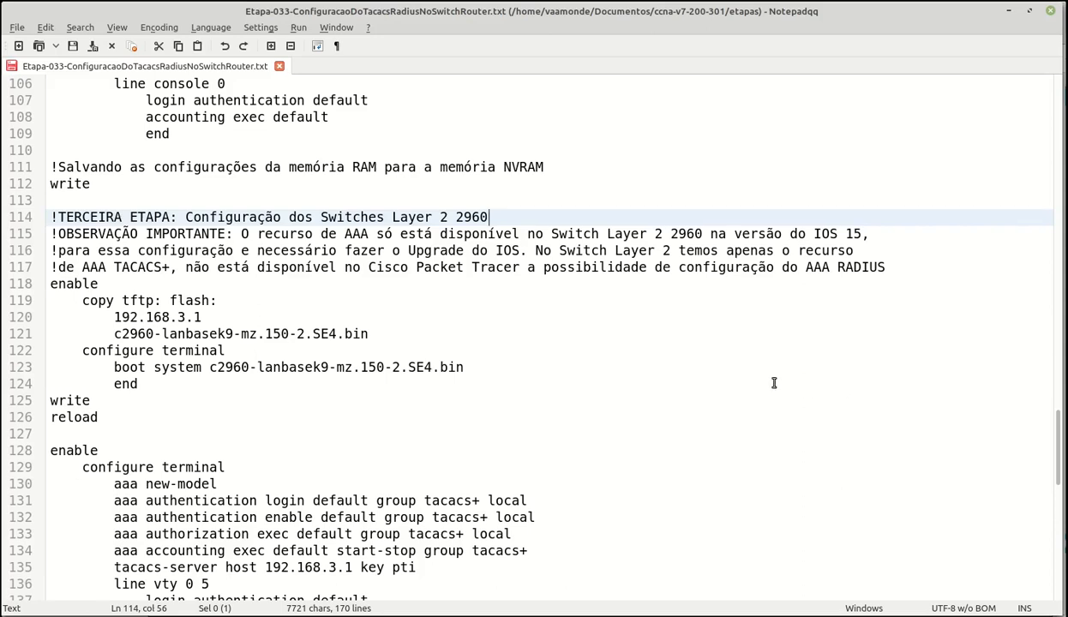
left_click(112, 280)
left_click(227, 303)
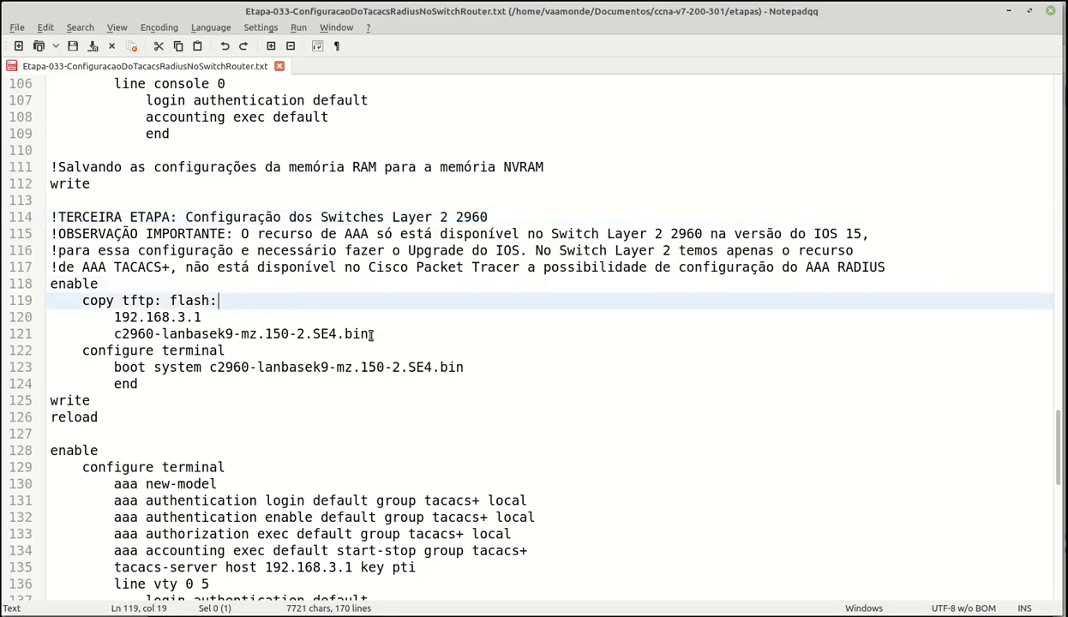
left_click(398, 336)
left_click(470, 363)
left_click(174, 417)
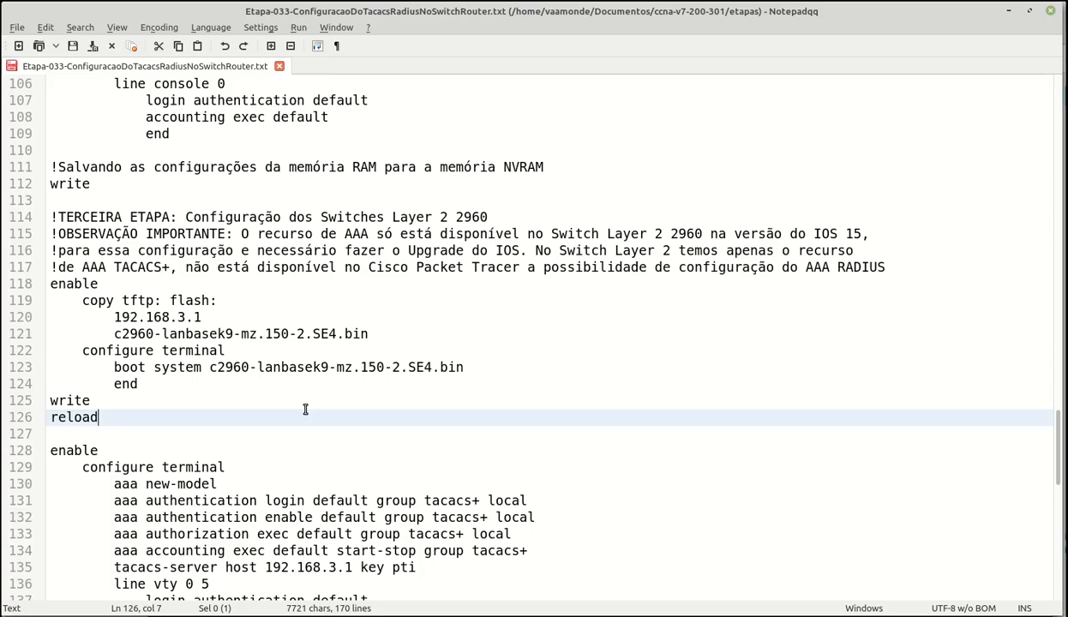
scroll(305, 410, "down", 5)
left_click(572, 254)
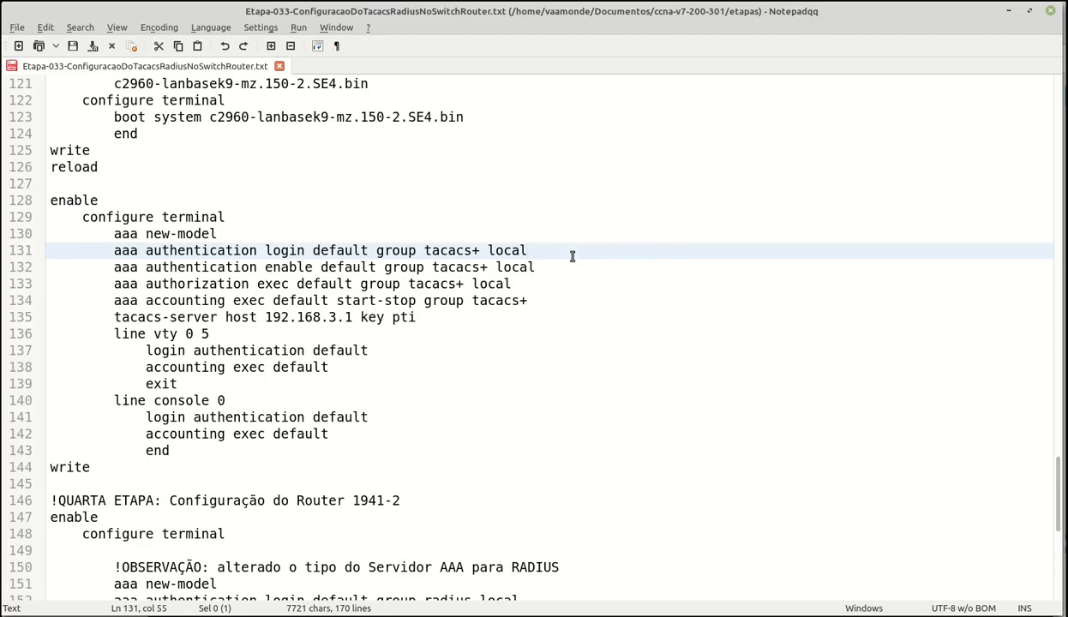
- Read the Router 1941-2 RADIUS notes from the step heading down to the final write line
scroll(572, 256, "down", 6)
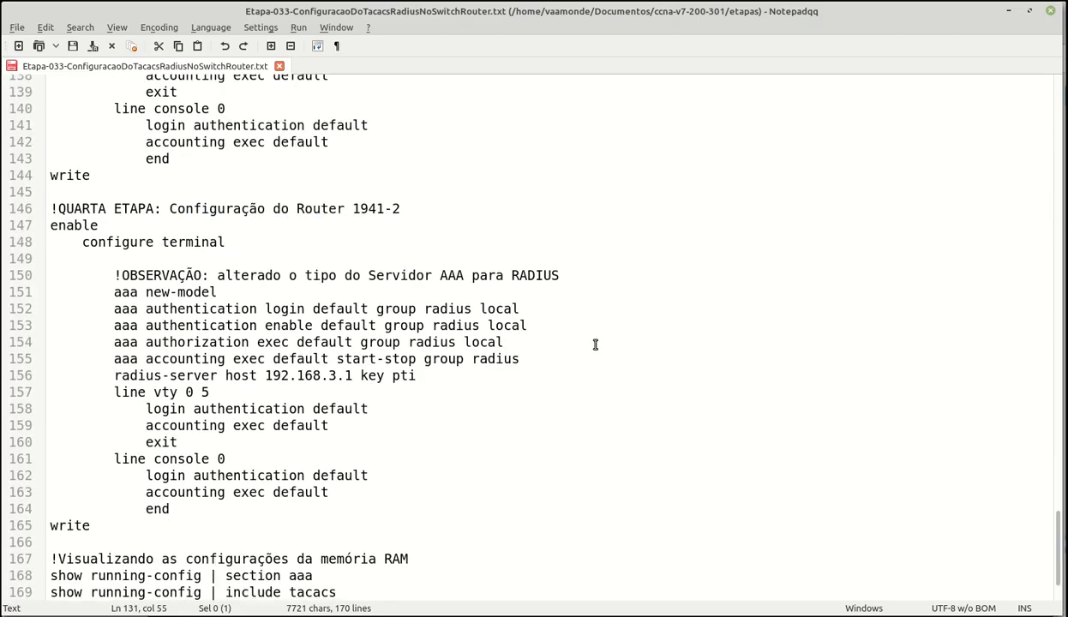
left_click(420, 211)
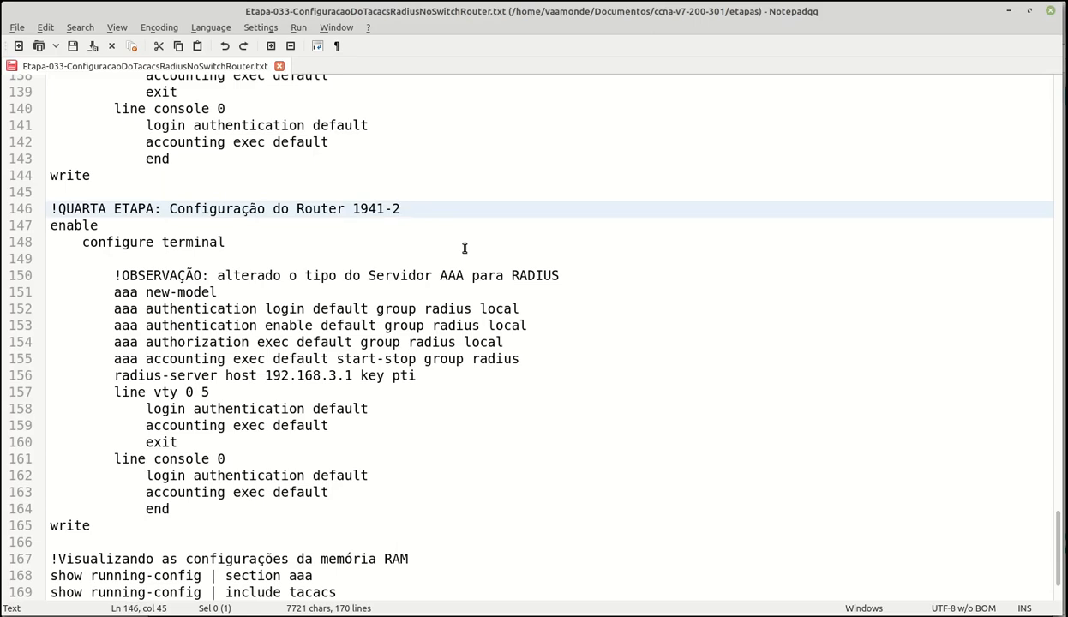
left_click(593, 277)
scroll(606, 296, "down", 1)
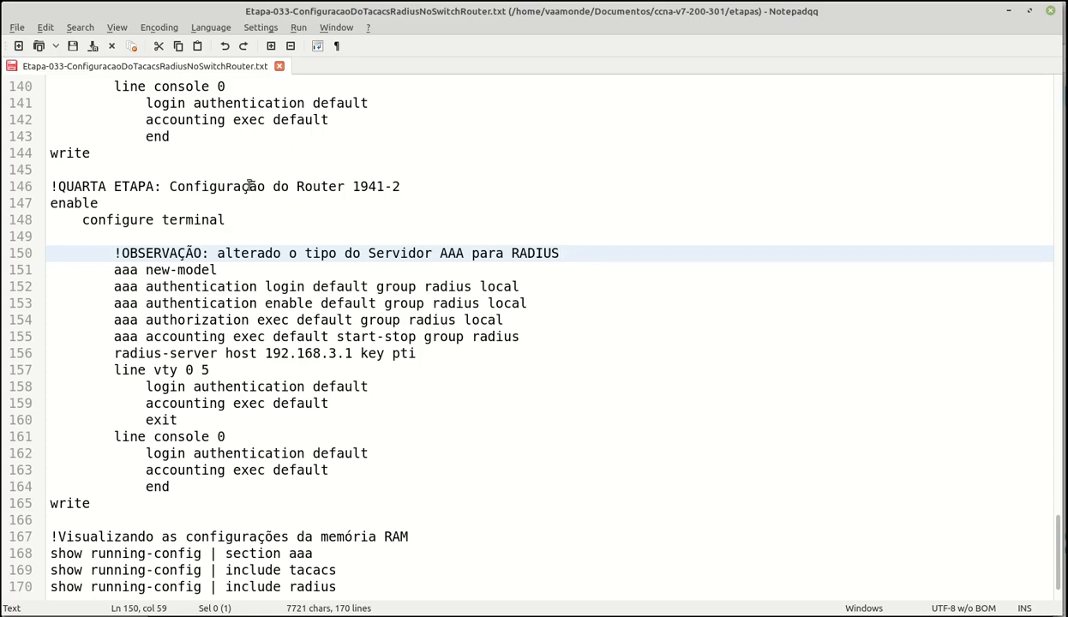
left_click(312, 507)
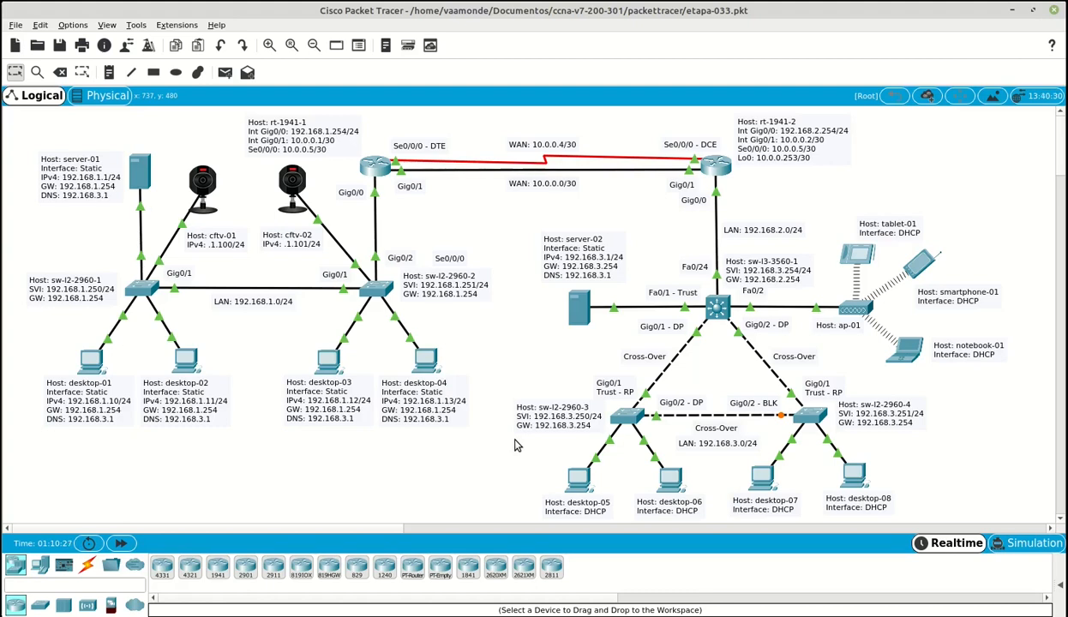
- Cable desktop-05's RS 232 port to sw-l3-3560-1's Console port, then open desktop-05's Desktop tab
left_click(87, 565)
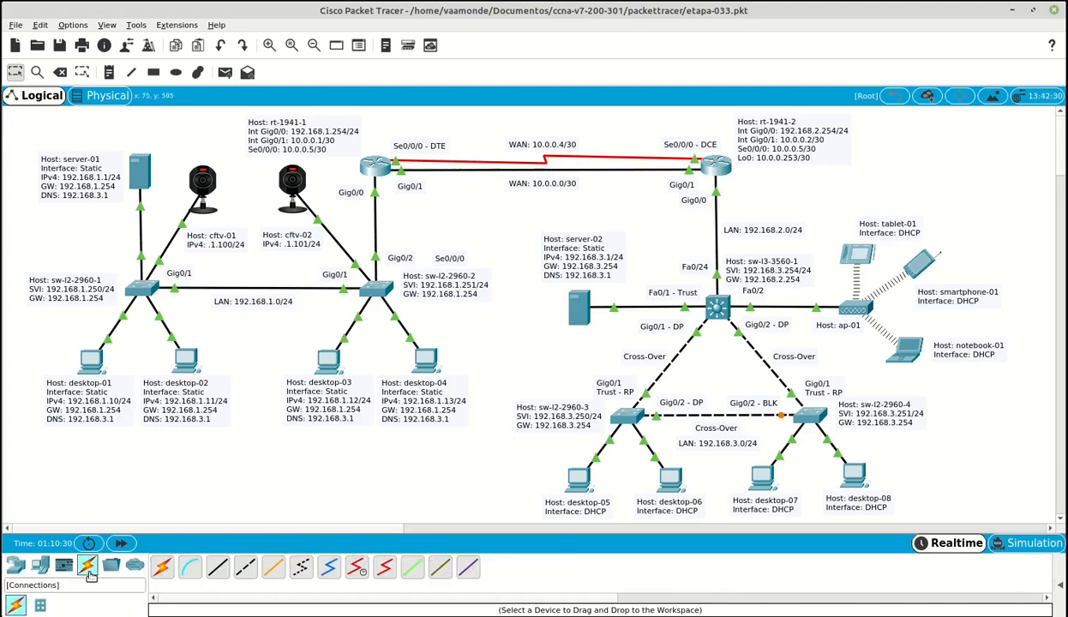
left_click(190, 572)
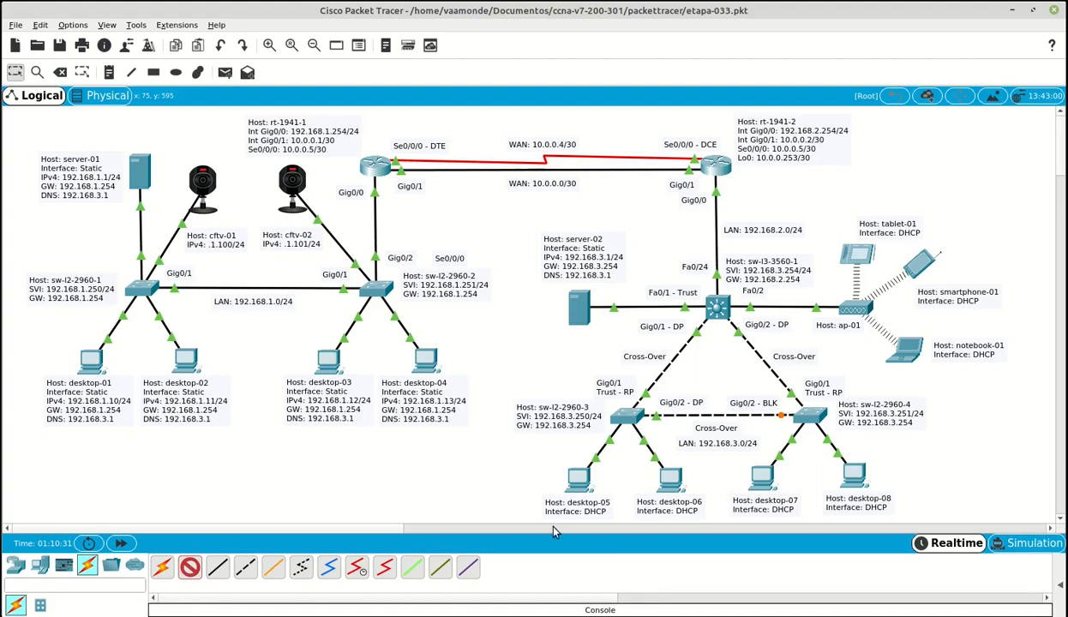
left_click(585, 477)
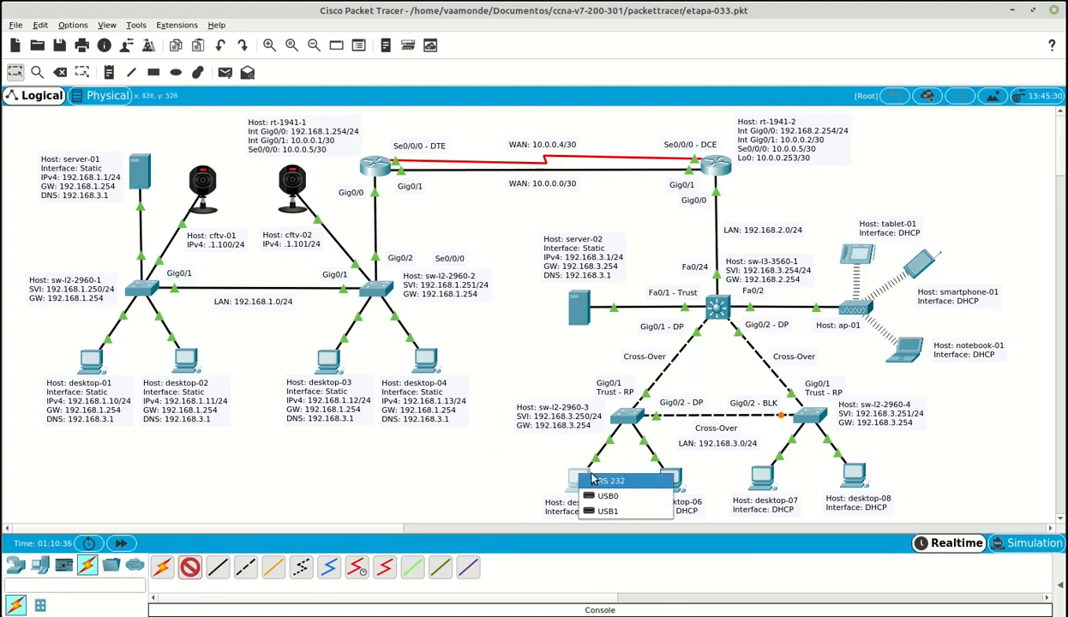
left_click(635, 486)
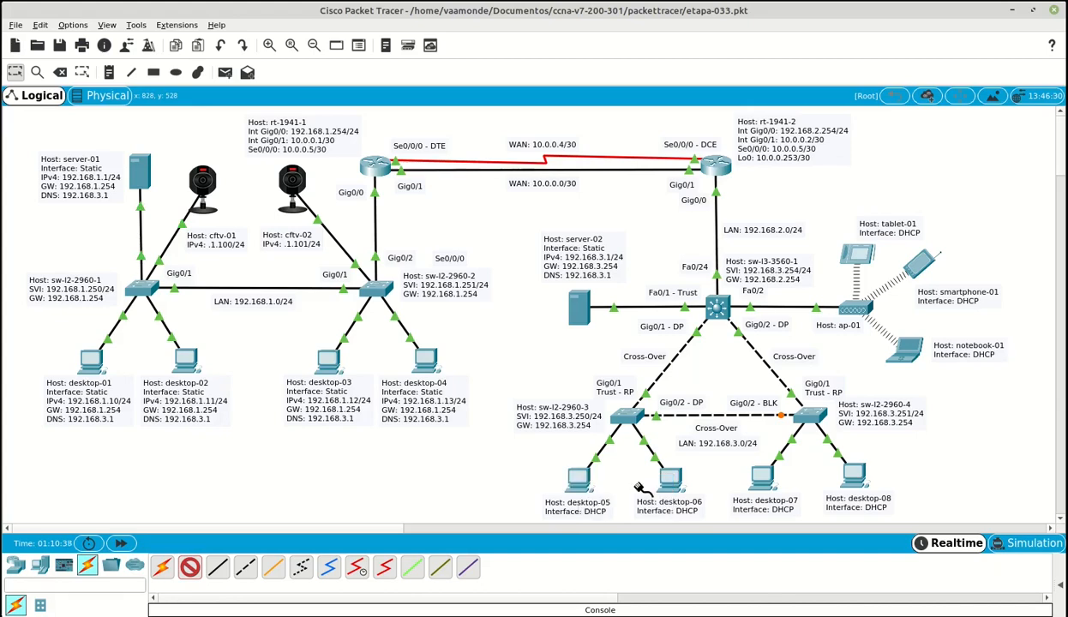
left_click(718, 310)
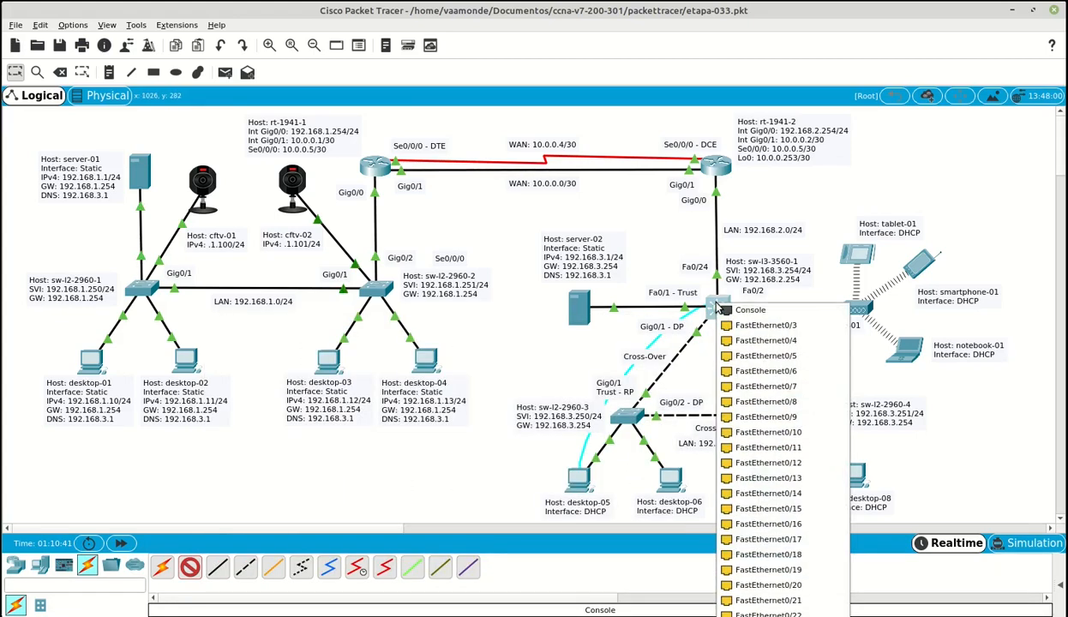
left_click(751, 313)
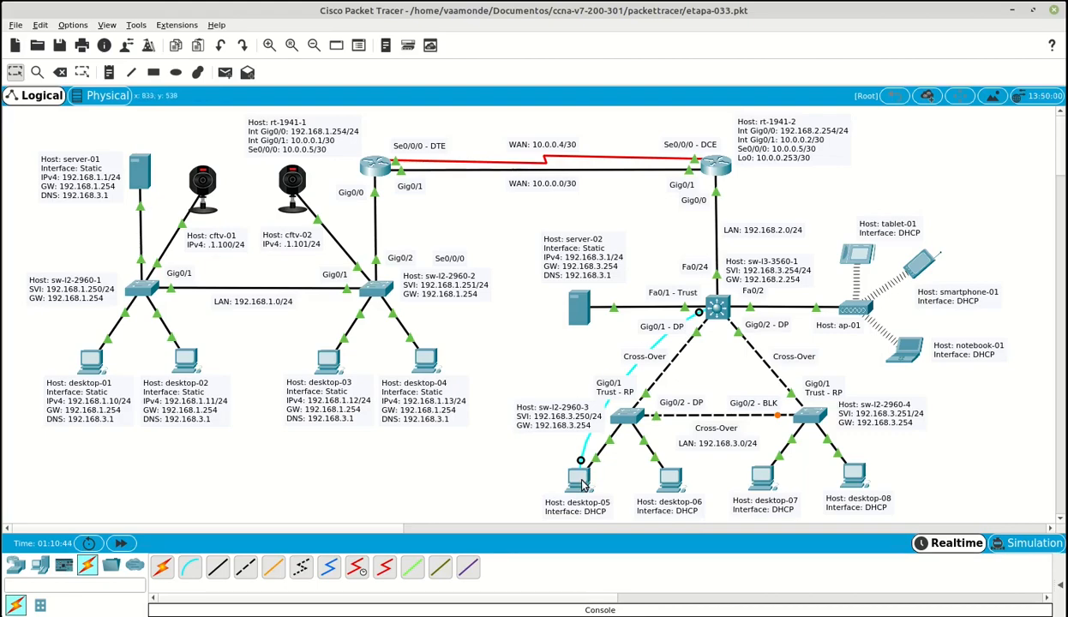
left_click(580, 481)
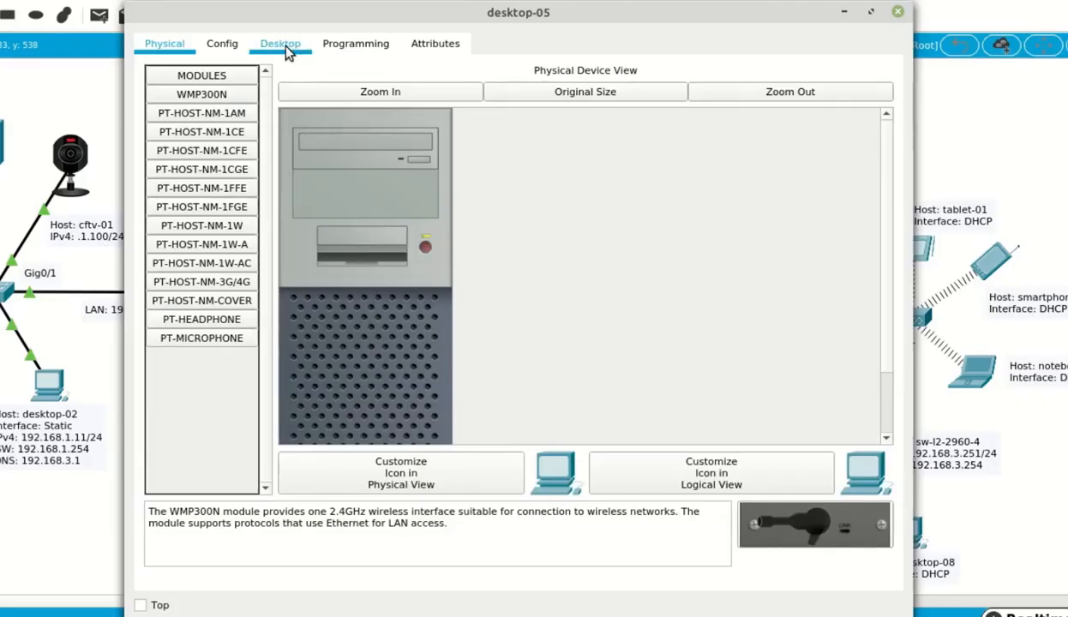
left_click(286, 49)
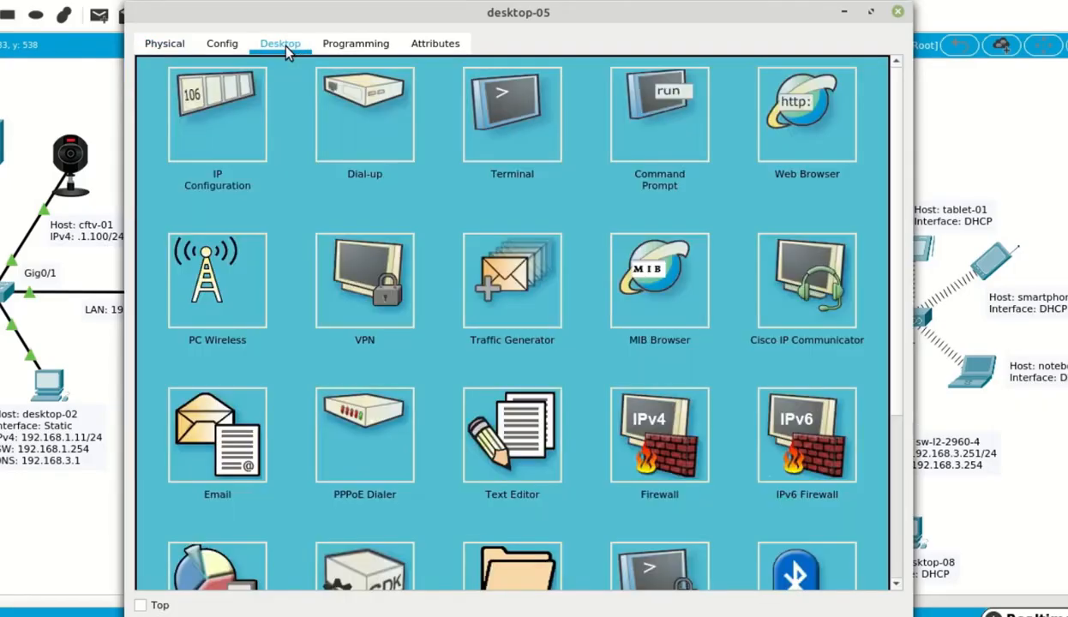
- Open desktop-05's Terminal and log into the sw-l3-3560-1 console with the local admin account
left_click(526, 122)
left_click(850, 261)
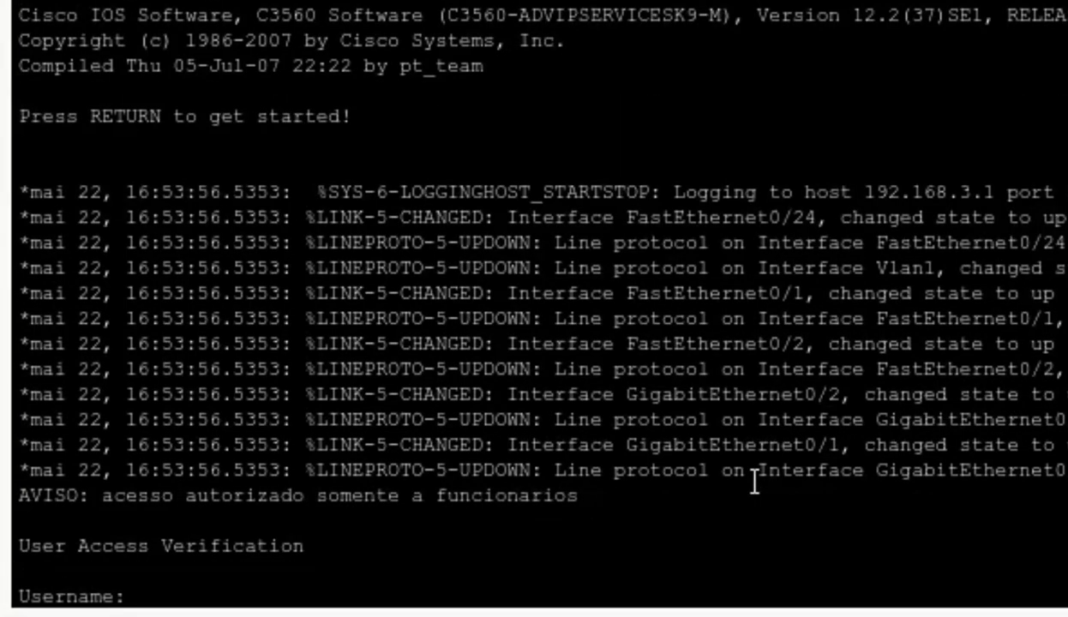
type("admin")
key("Return")
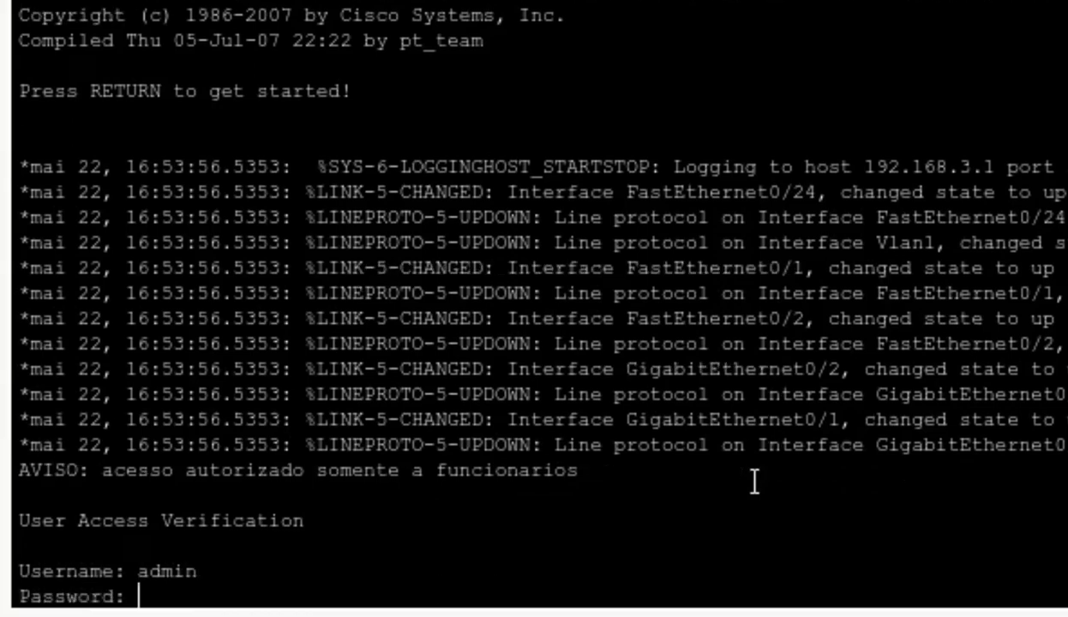
key("Return")
key("Return")
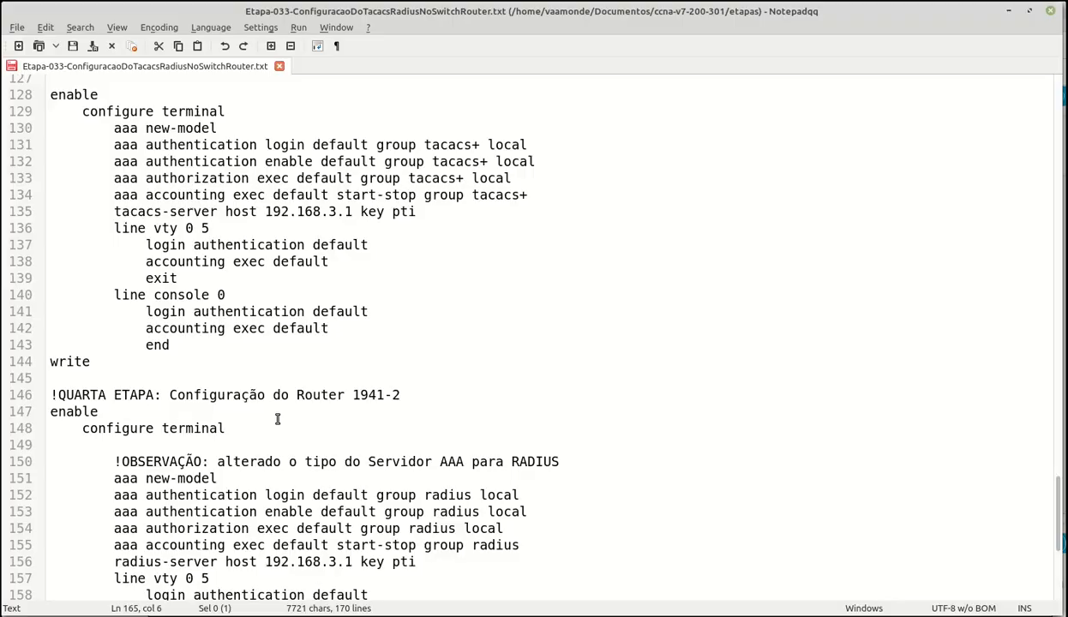
scroll(277, 419, "up", 13)
scroll(276, 418, "up", 16)
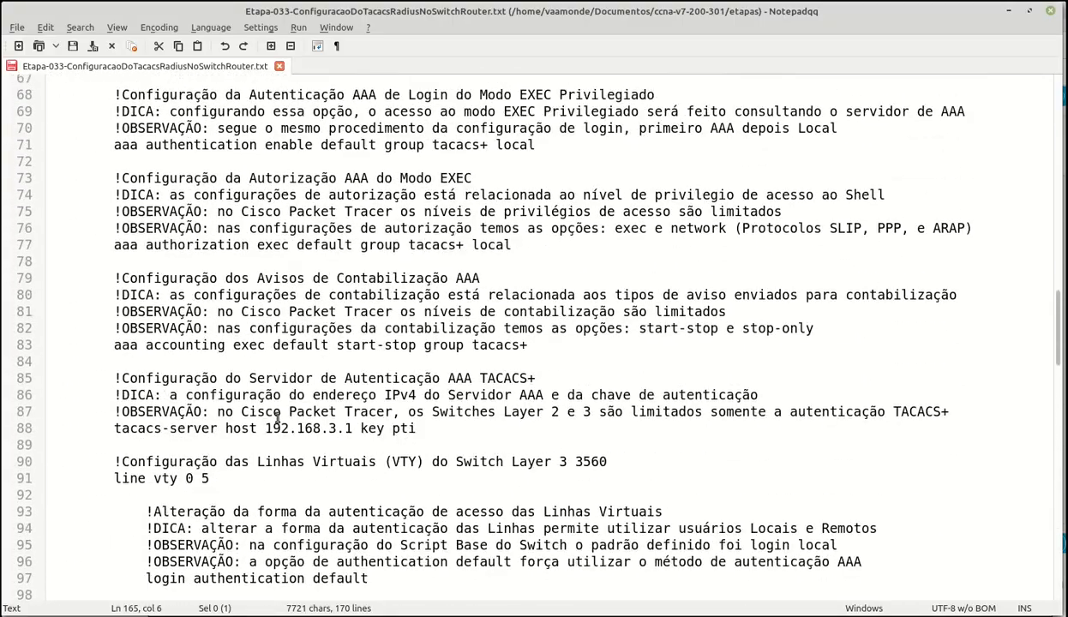
- Select the switch's AAA configuration commands through write in Notepadqq and return to the switch terminal
left_click_drag(51, 211, 208, 316)
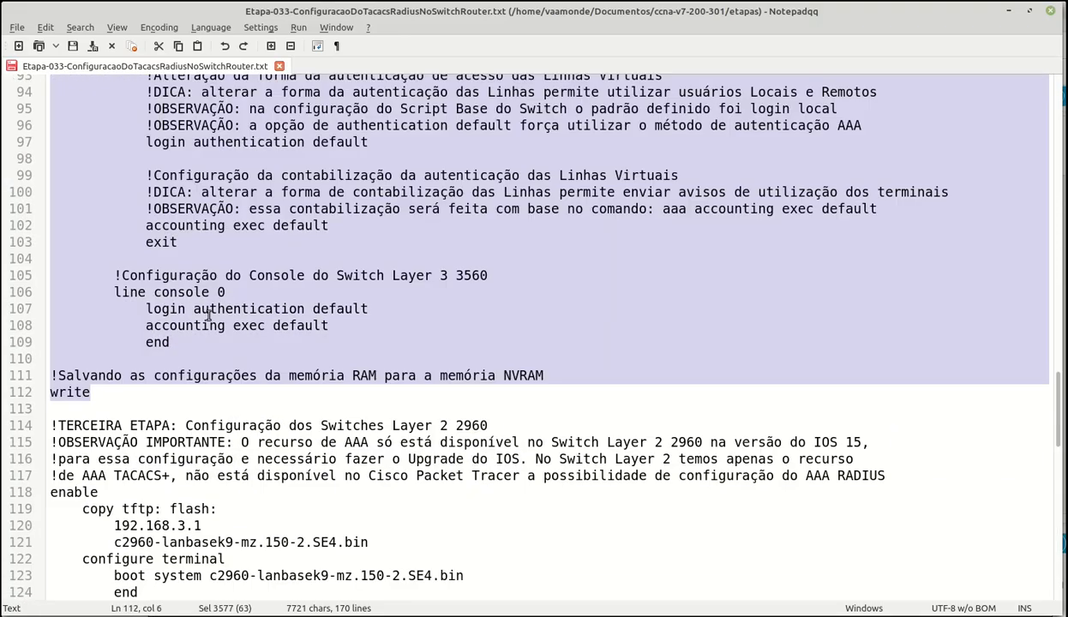
left_click(1012, 17)
right_click(358, 588)
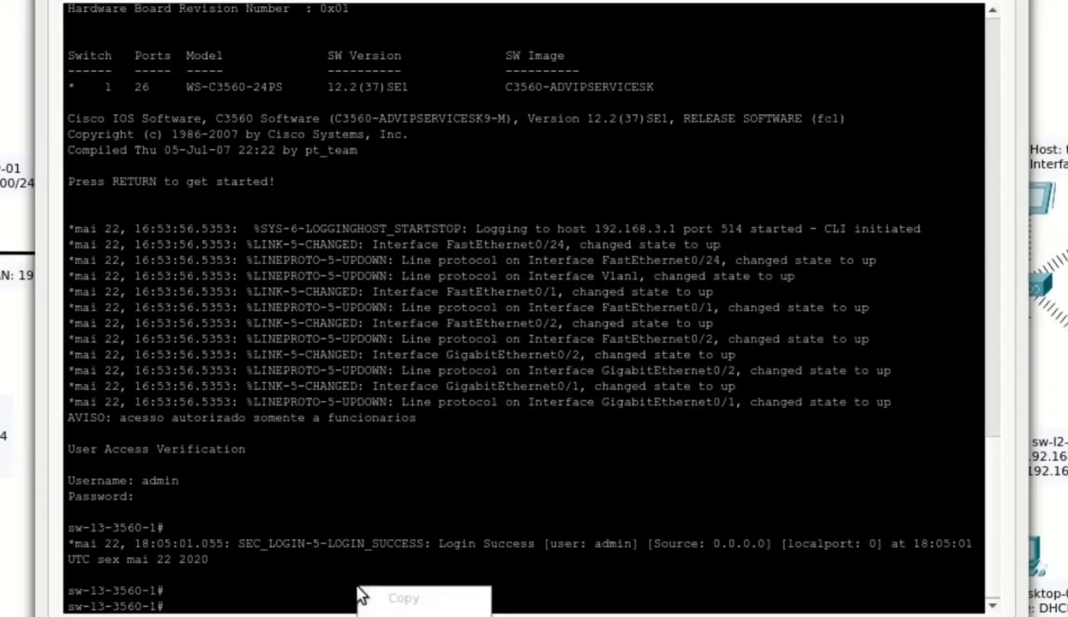
- Paste the AAA commands into sw-l3-3560-1's CLI and review the output up to the [OK] save
left_click(424, 612)
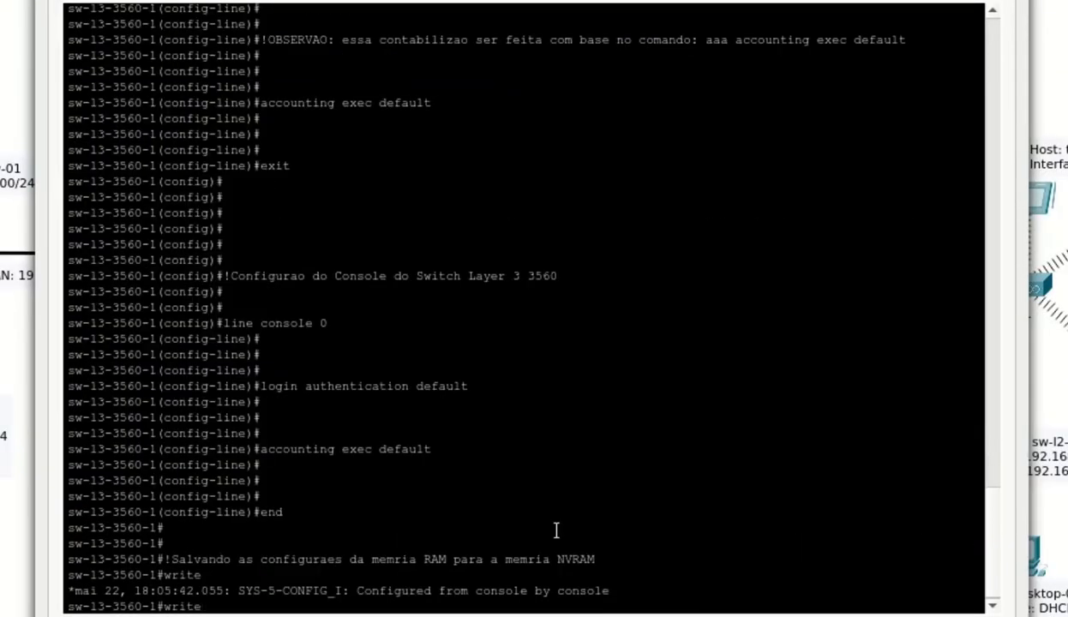
scroll(508, 559, "up", 20)
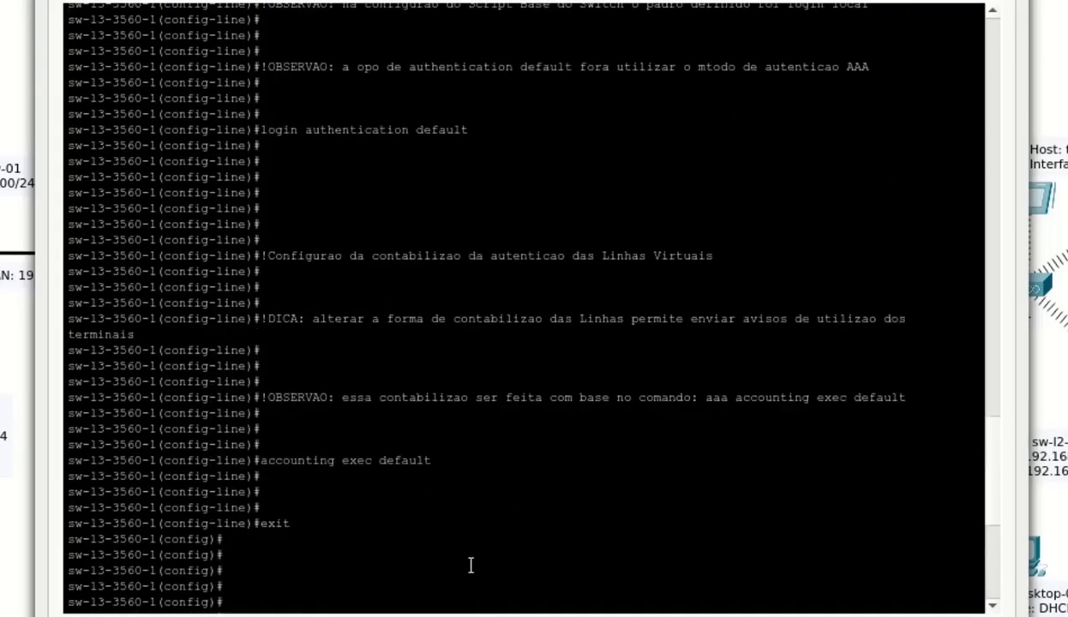
scroll(470, 565, "up", 20)
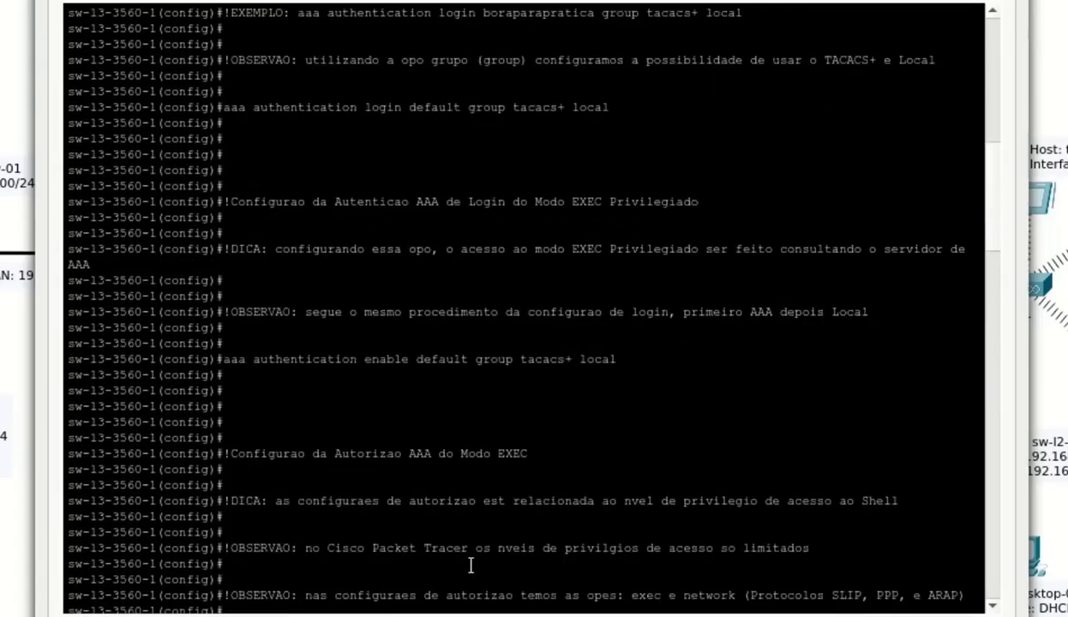
scroll(470, 565, "up", 1)
scroll(470, 565, "down", 20)
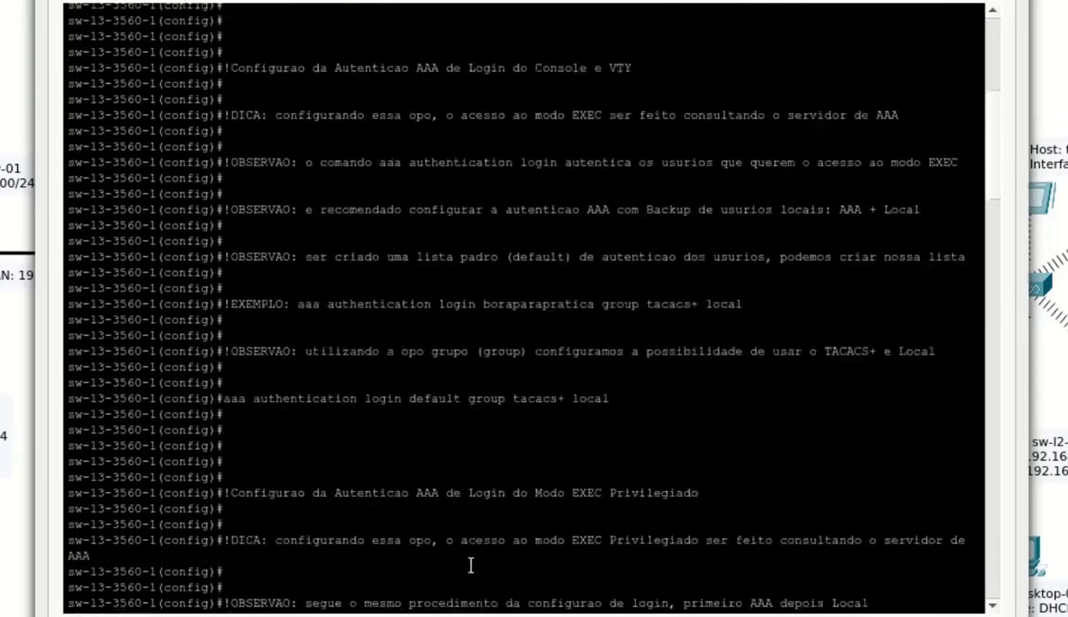
scroll(471, 565, "down", 15)
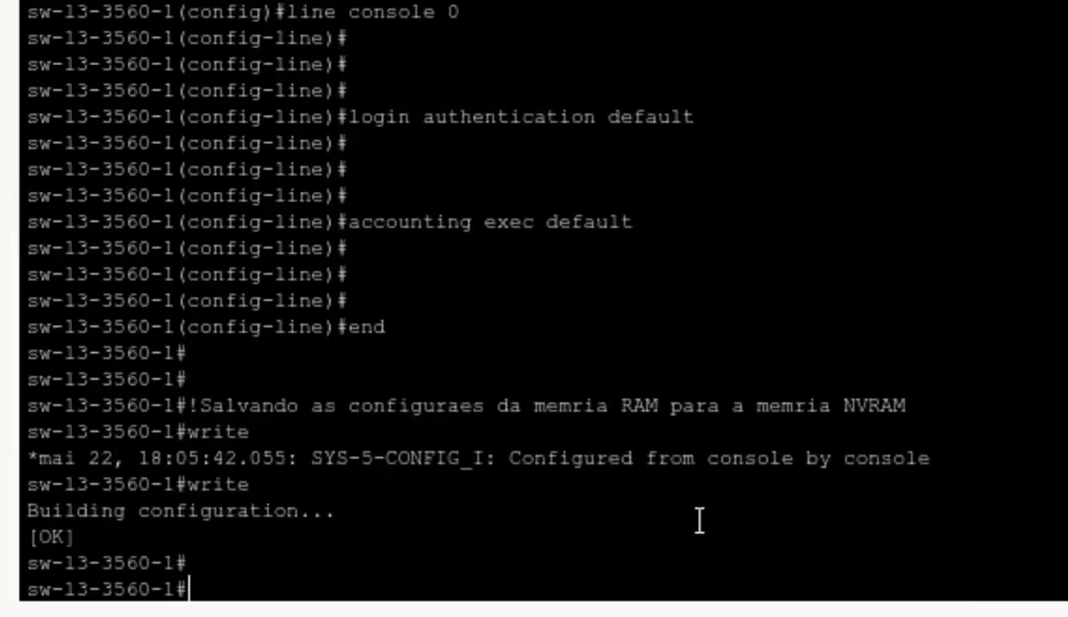
- Log out of the admin session and log back into the console with the TACACS+ user account
type("exit")
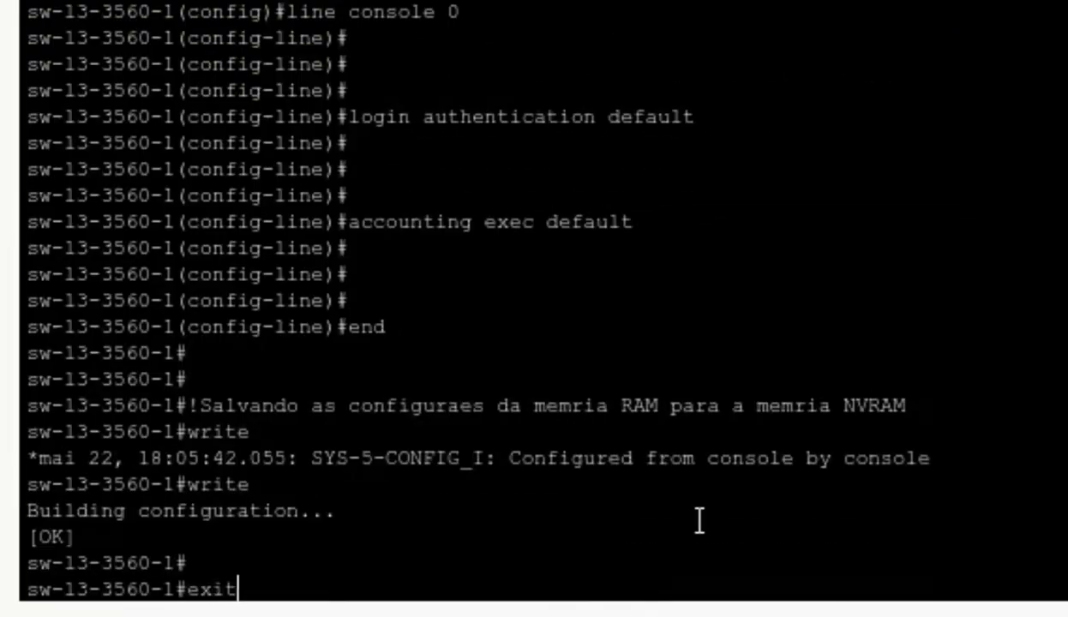
key("Return")
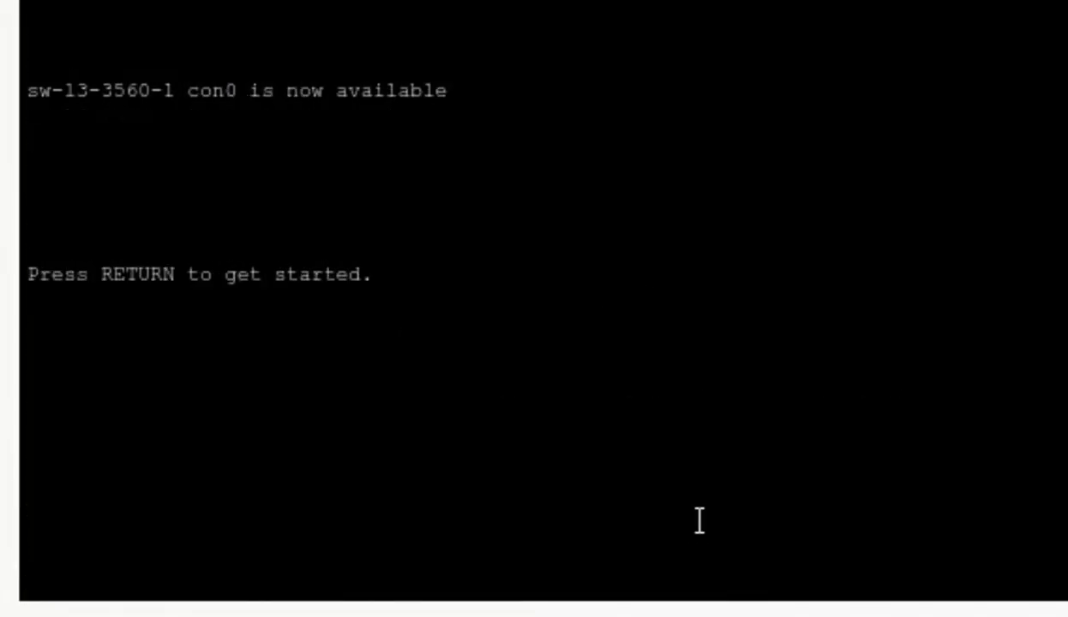
key("Return")
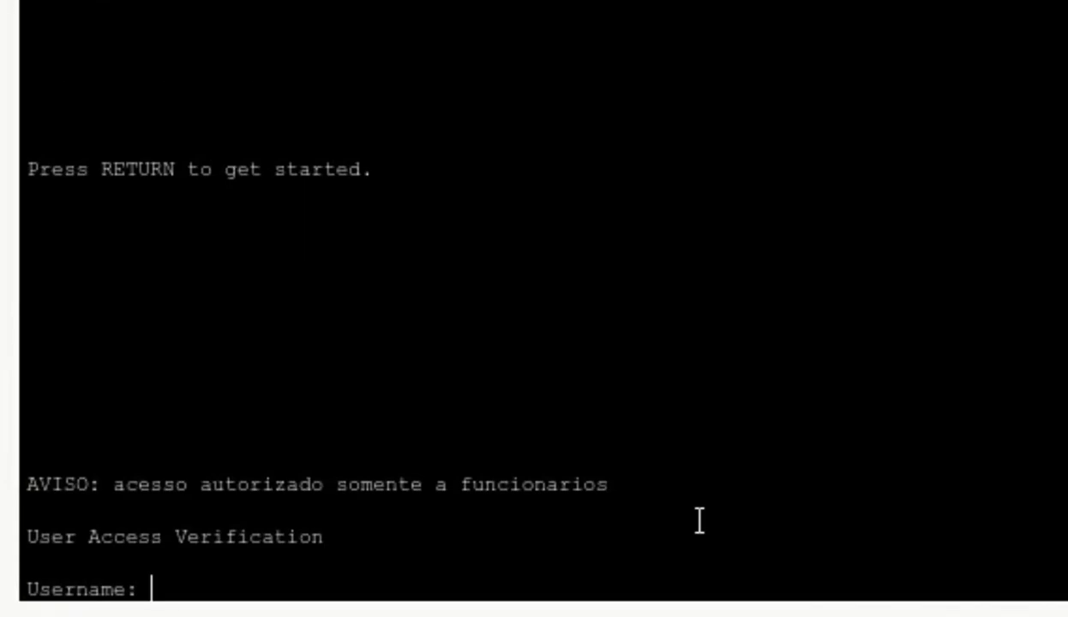
type("pti")
key("Return")
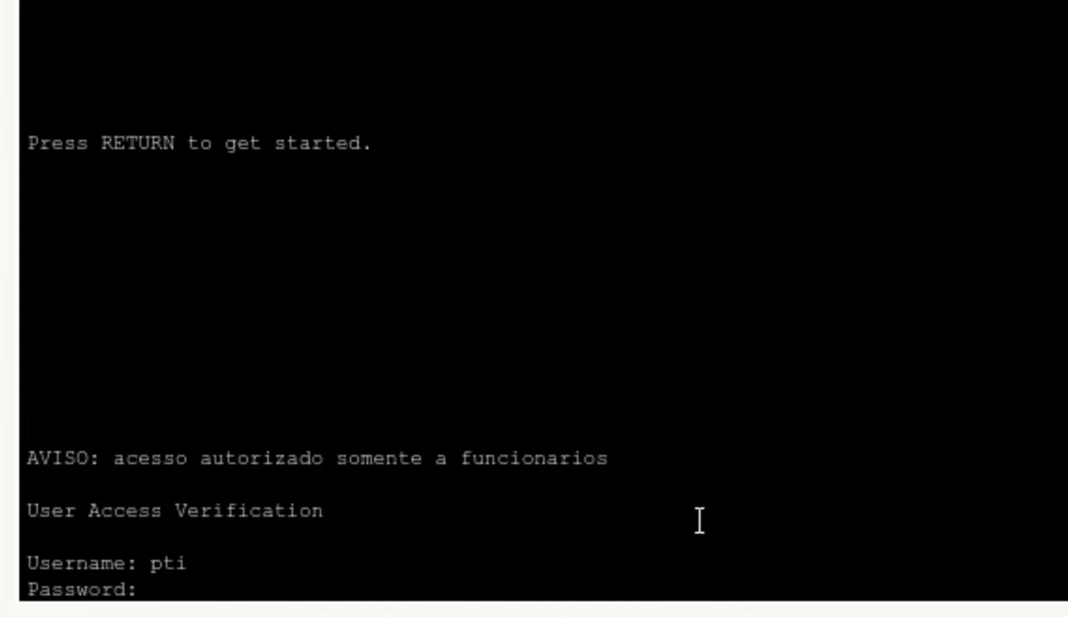
key("Return")
key("Return")
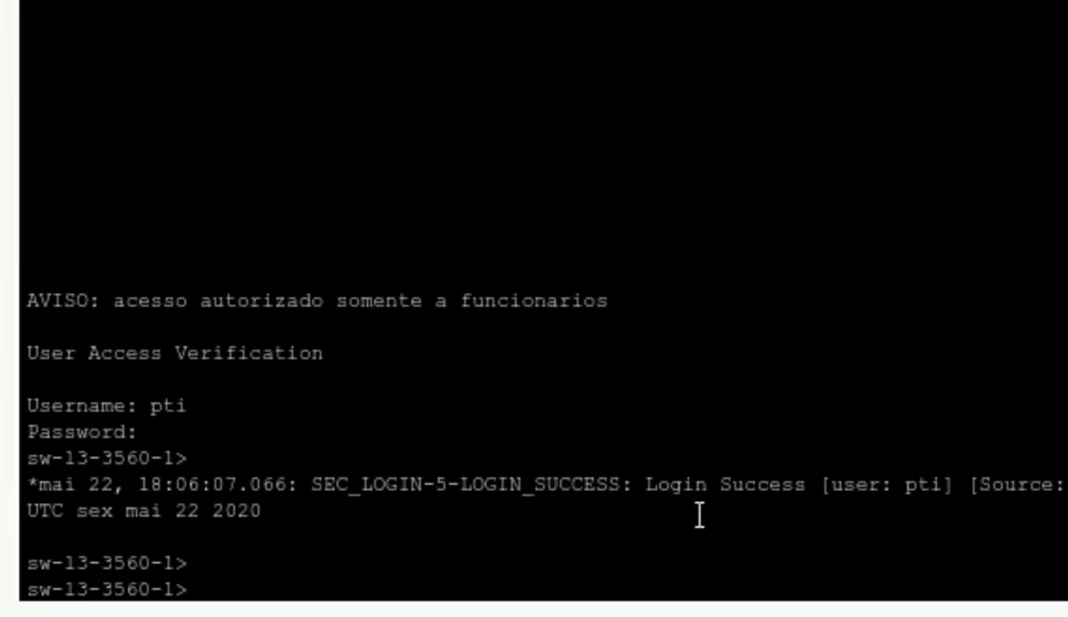
- Enter privileged mode with the TACACS+ enable password, then log out of the switch console
type("en")
key("Tab")
key("Return")
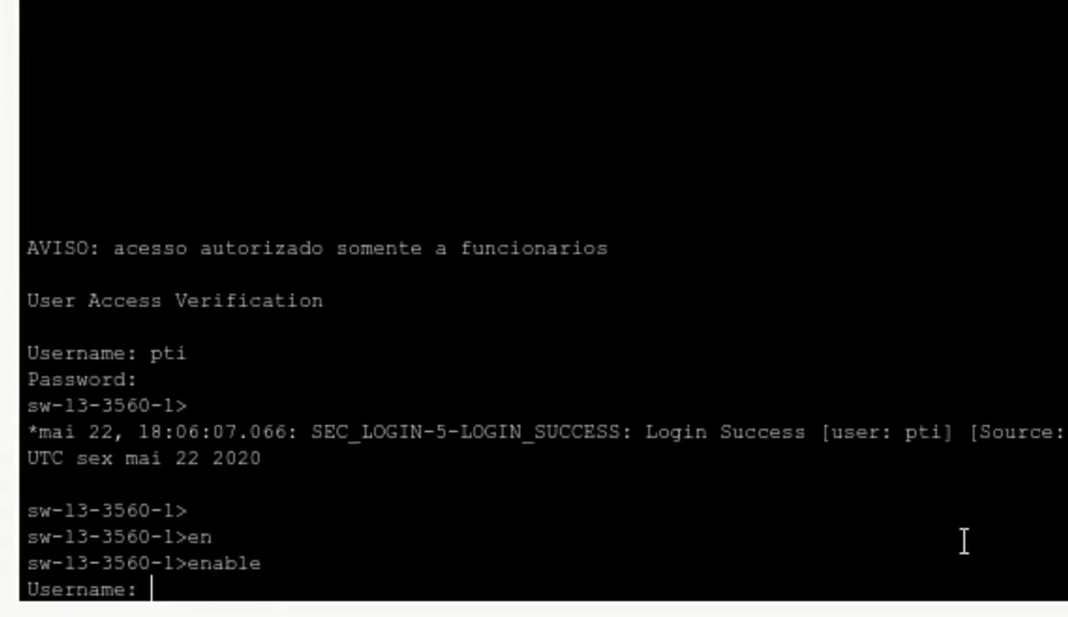
key("Return")
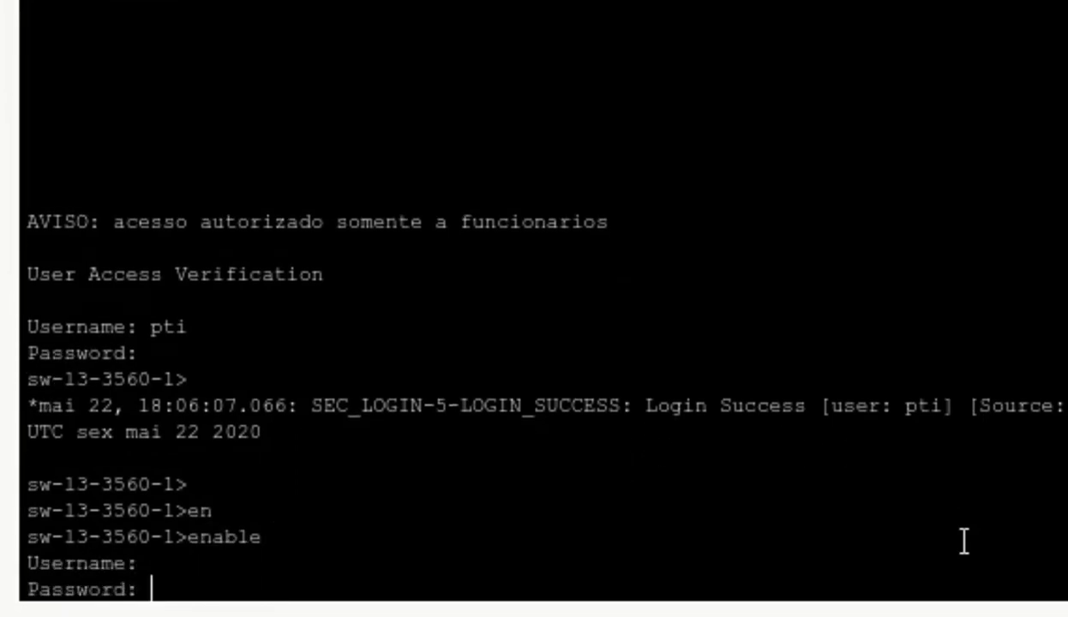
key("Return")
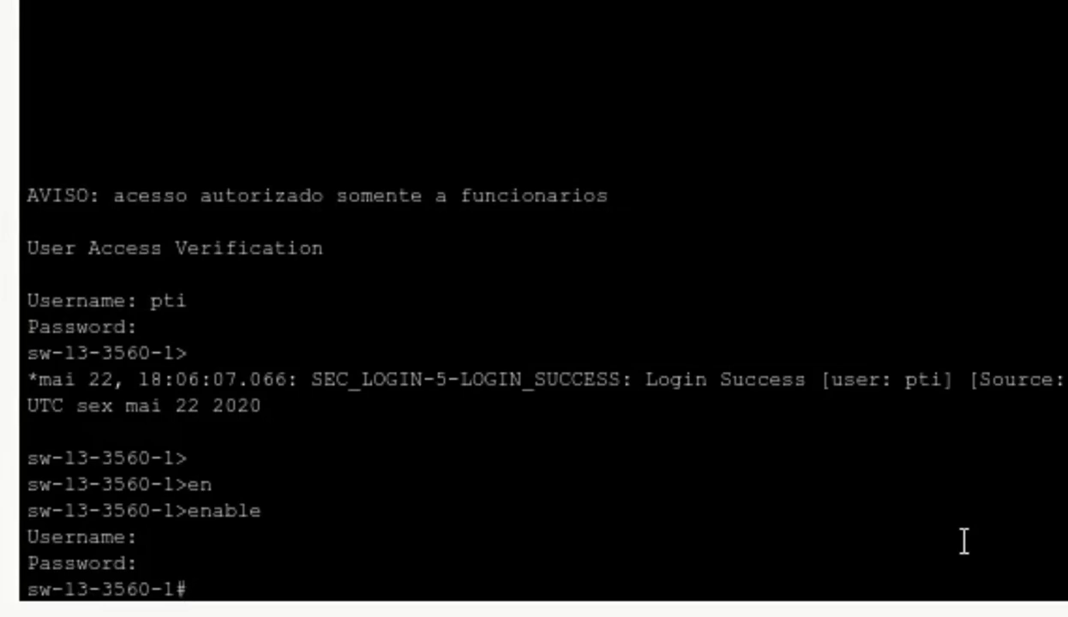
key("Return")
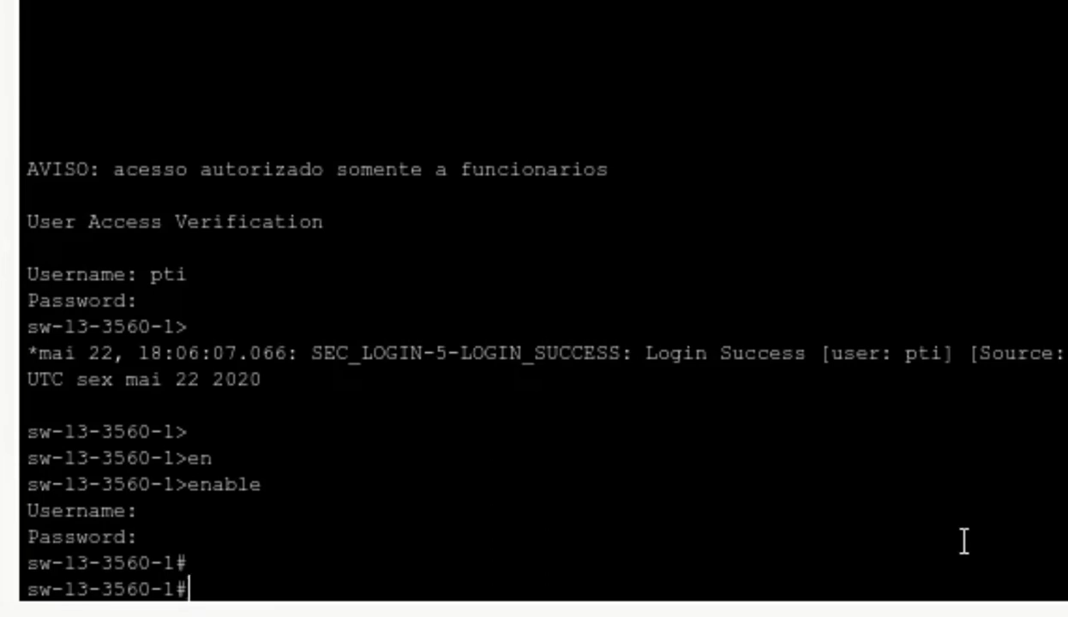
type("exit")
key("Return")
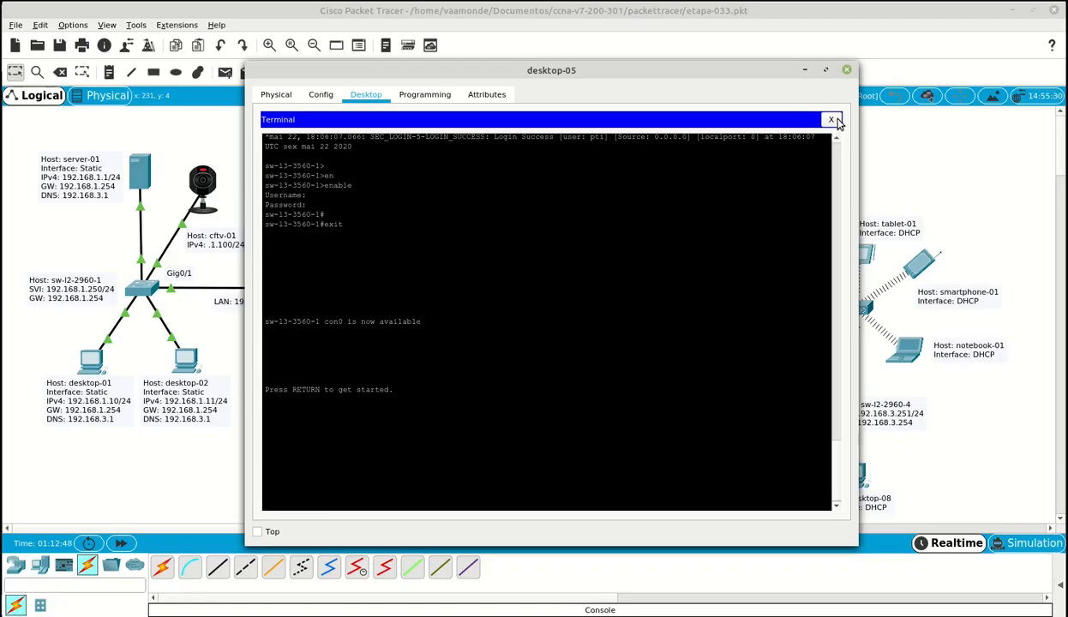
- Move desktop-05's console cable to sw-l2-2960-3's Console port and reopen desktop-05's device window
left_click(819, 118)
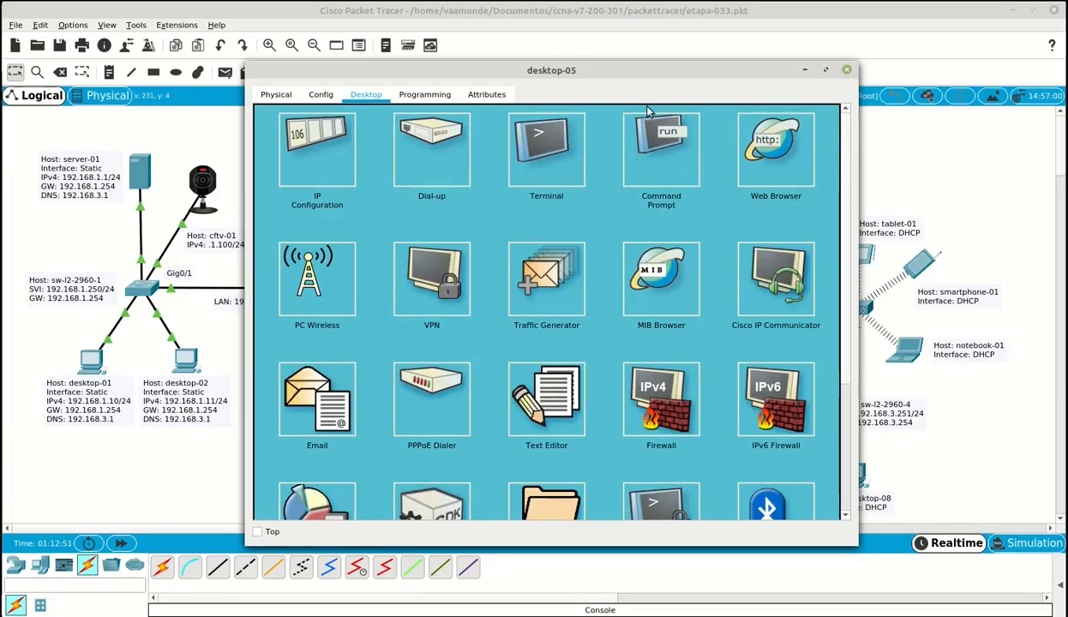
left_click(651, 13)
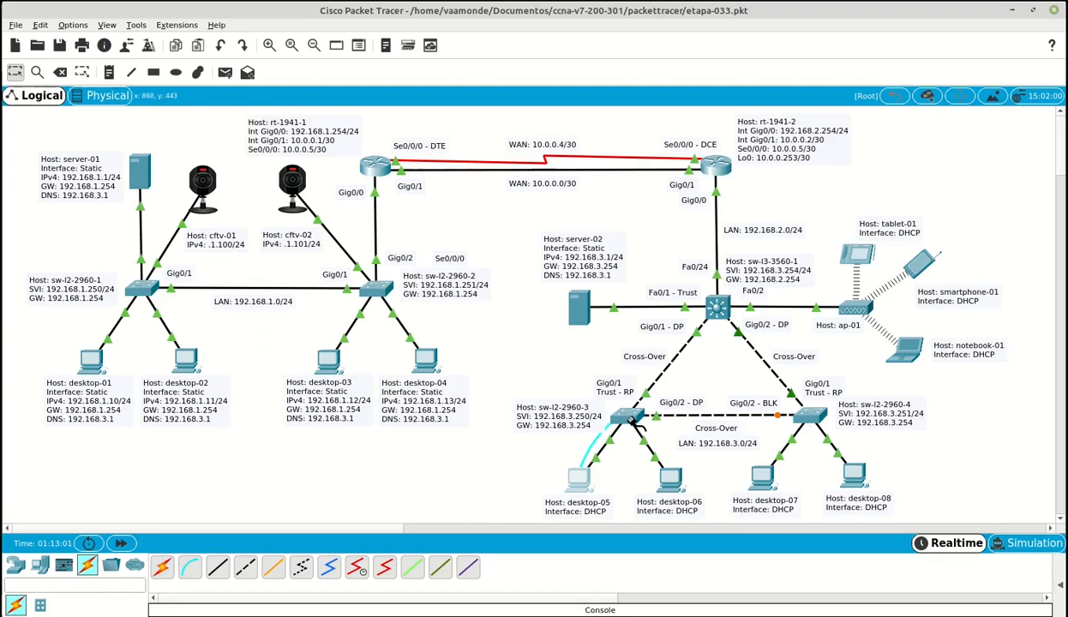
left_click(626, 418)
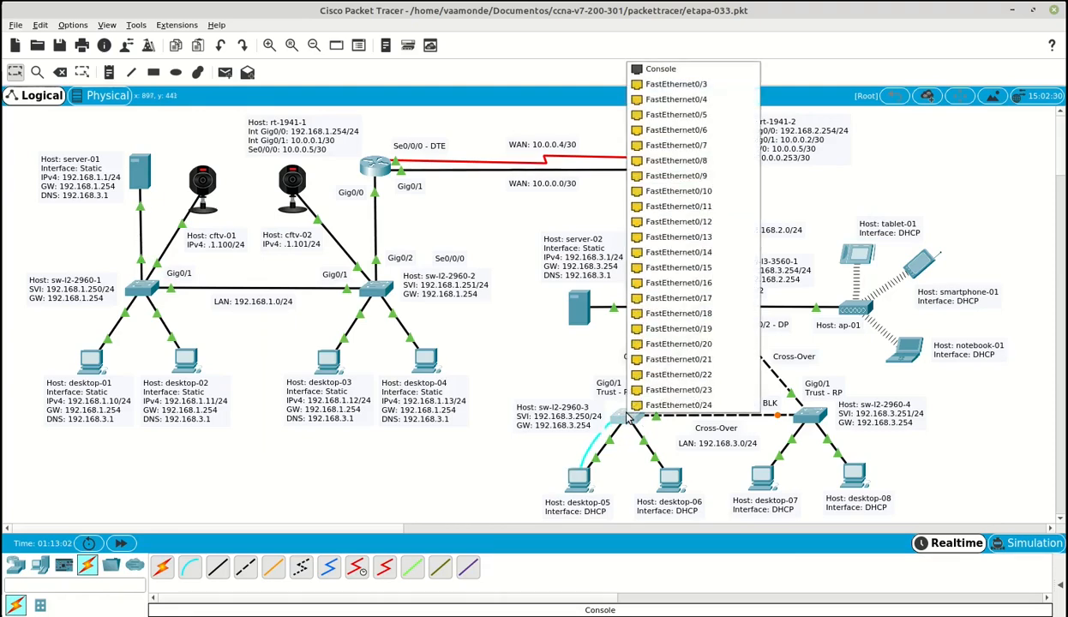
left_click(696, 68)
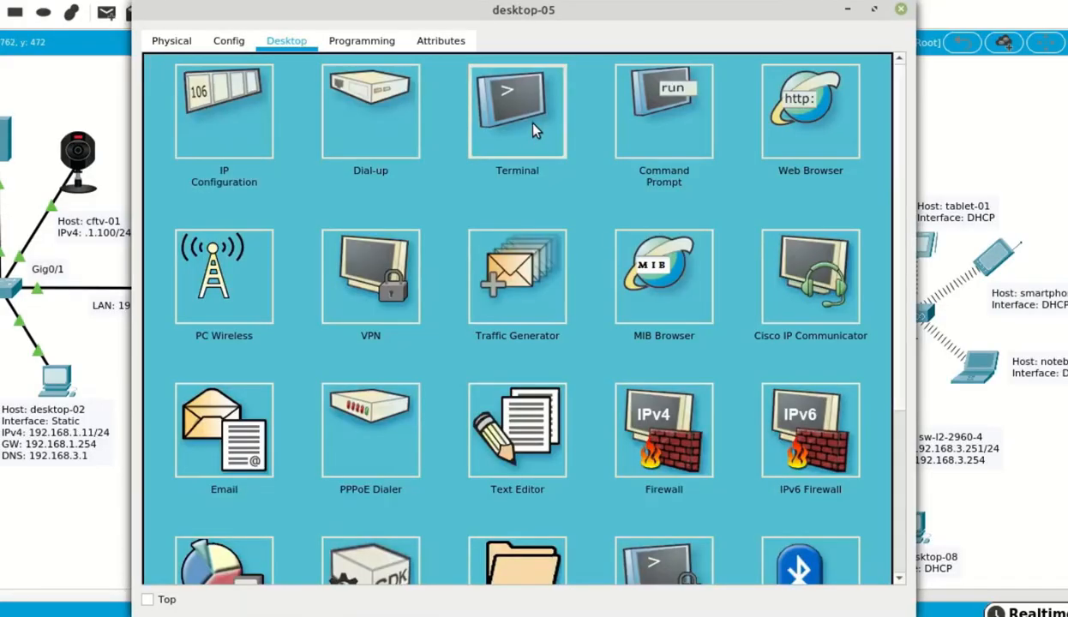
left_click(517, 121)
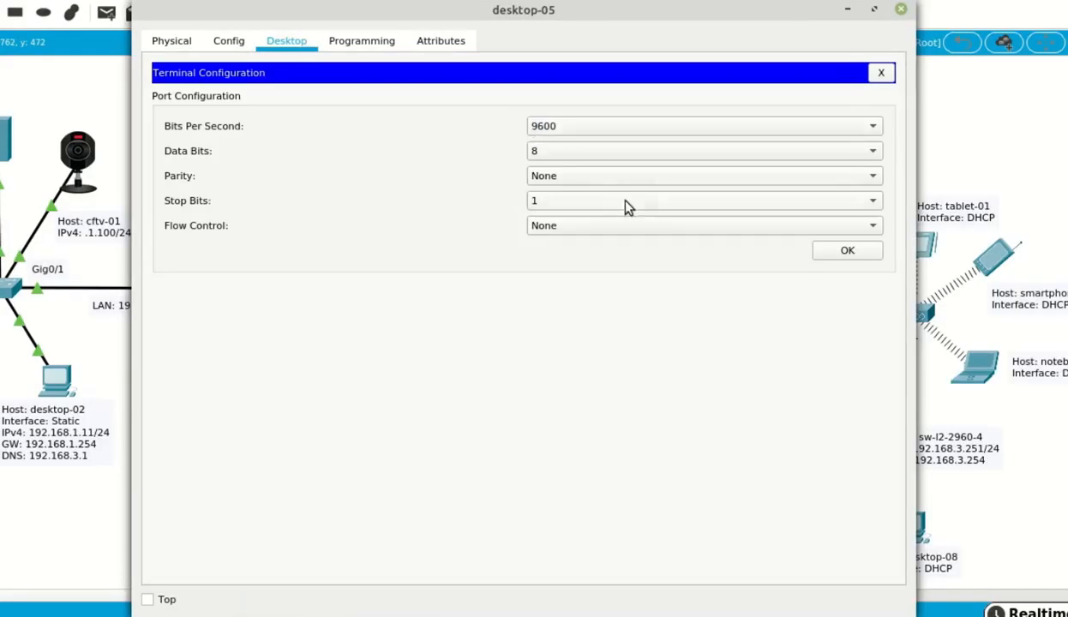
- Log into sw-l2-2960-3's console with the local admin account and enter privileged mode
left_click(830, 251)
key("Return")
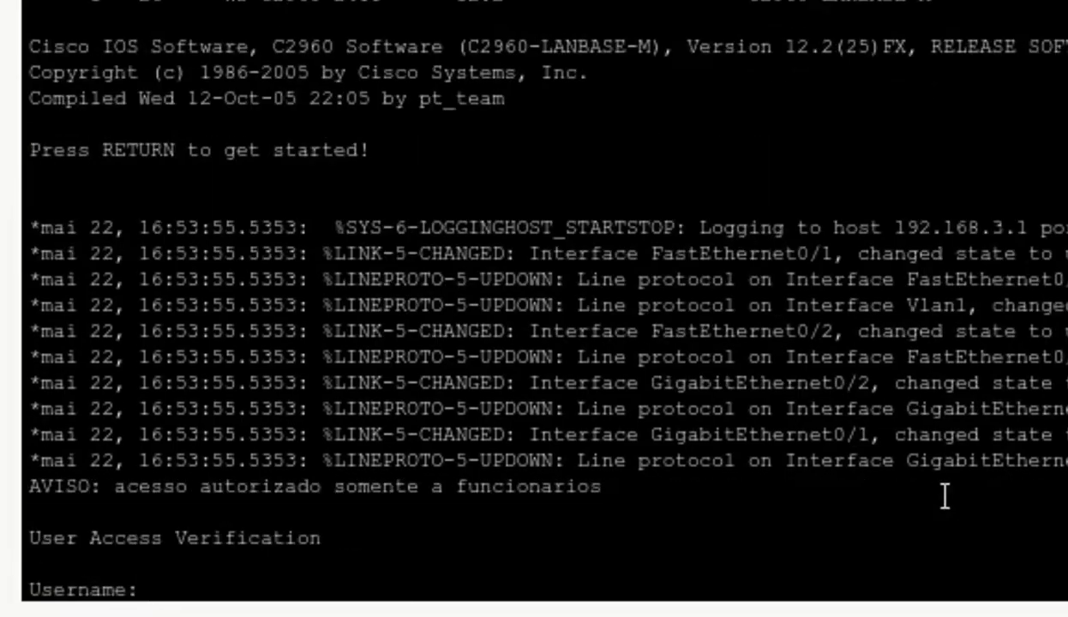
type("admin")
key("Return")
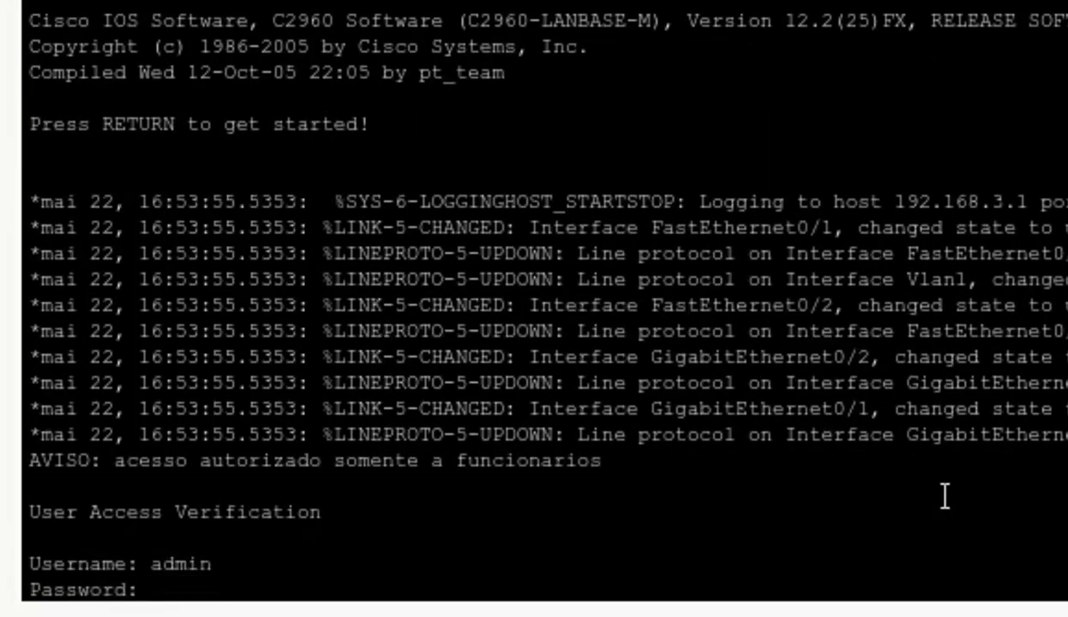
key("Return")
key("Return")
type("en")
key("Tab")
key("Return")
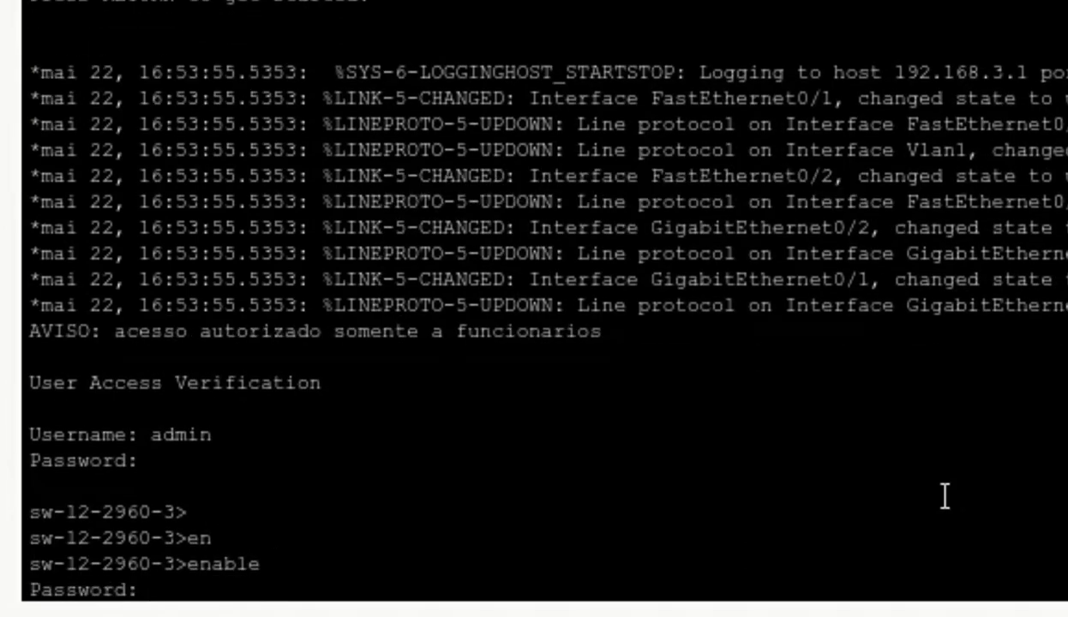
key("Return")
key("Return")
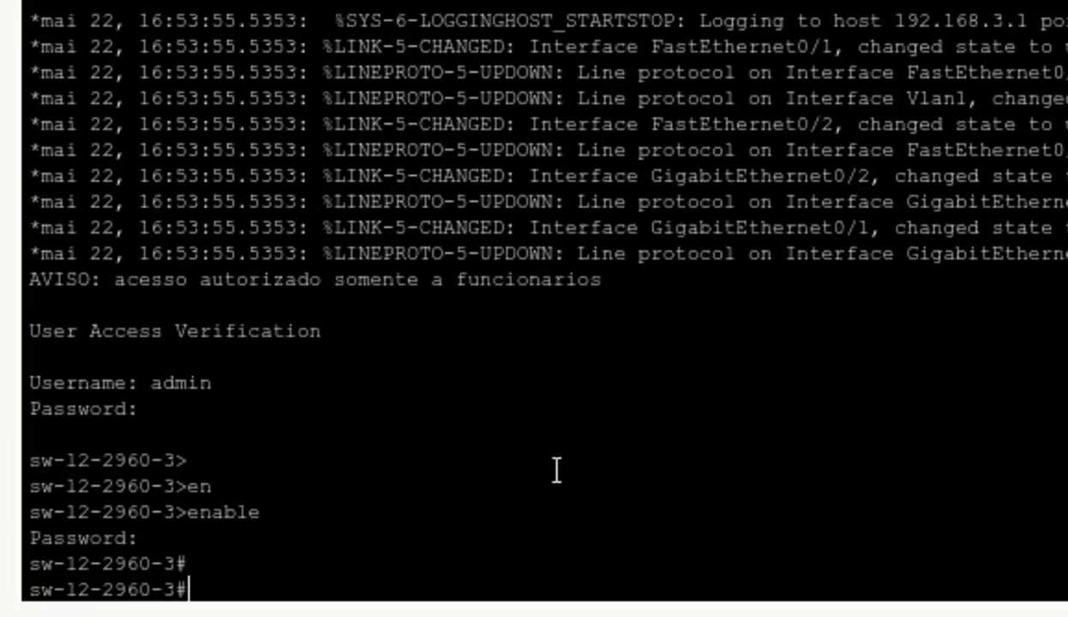
- Start copy tftp: flash: using TFTP server 192.168.3.1
type("copy")
key("Tab")
type("tft")
key("Tab")
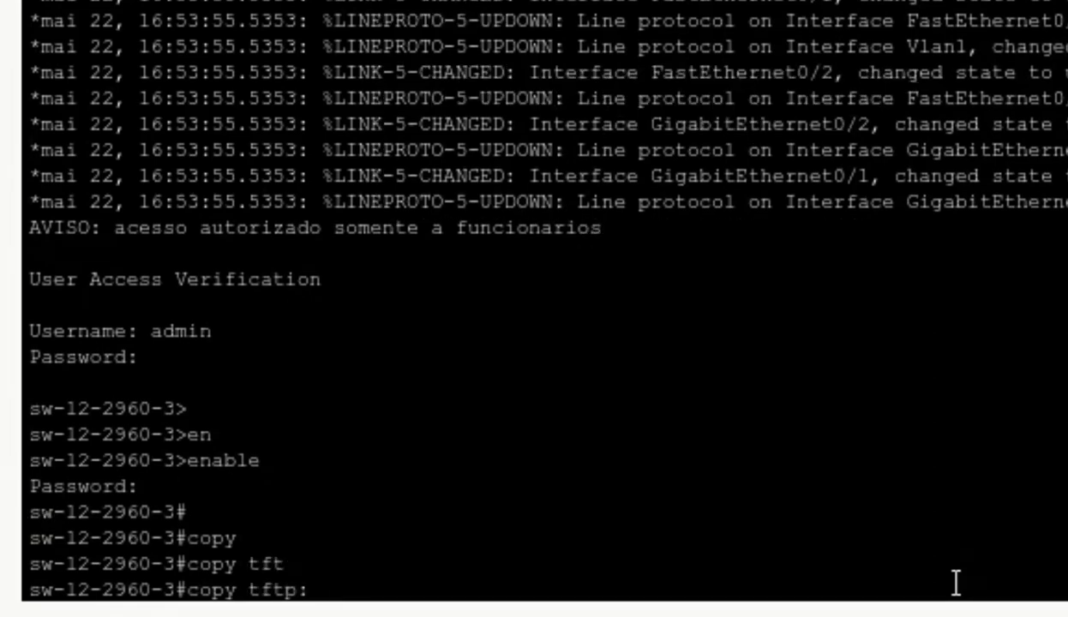
type("fk")
key("Tab")
key("BackSpace")
key("BackSpace")
type("fl")
key("Tab")
key("Return")
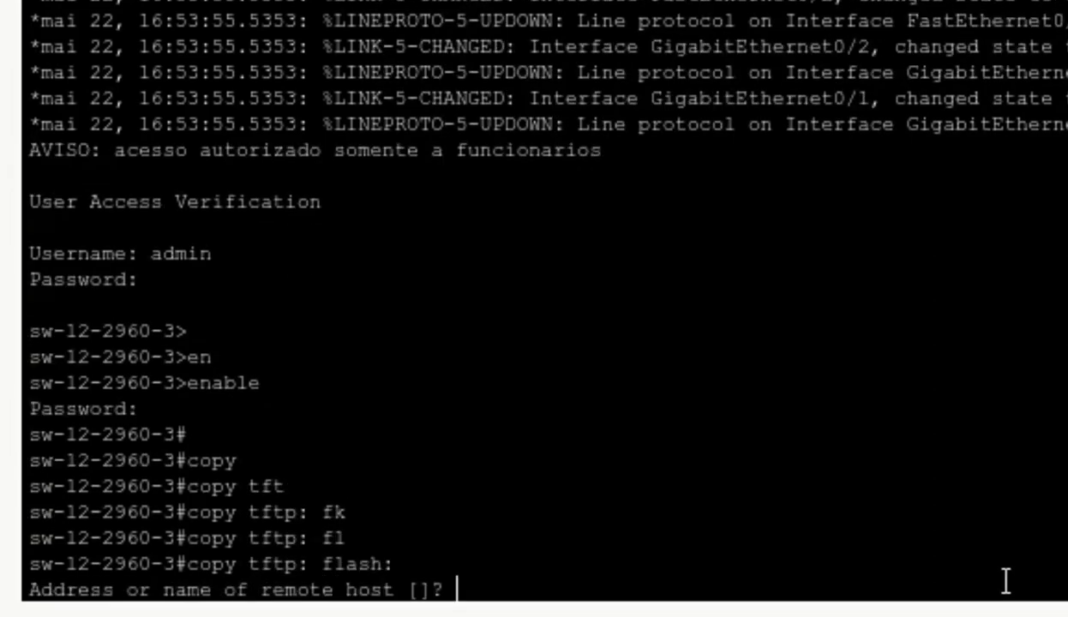
type("192.168.")
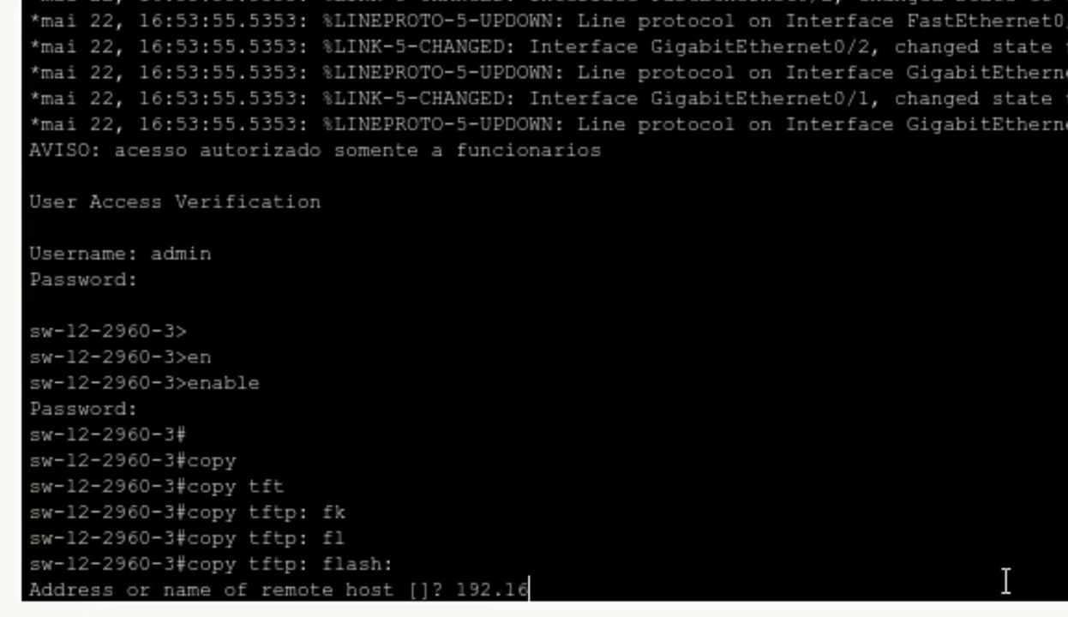
type("3.1")
key("Return")
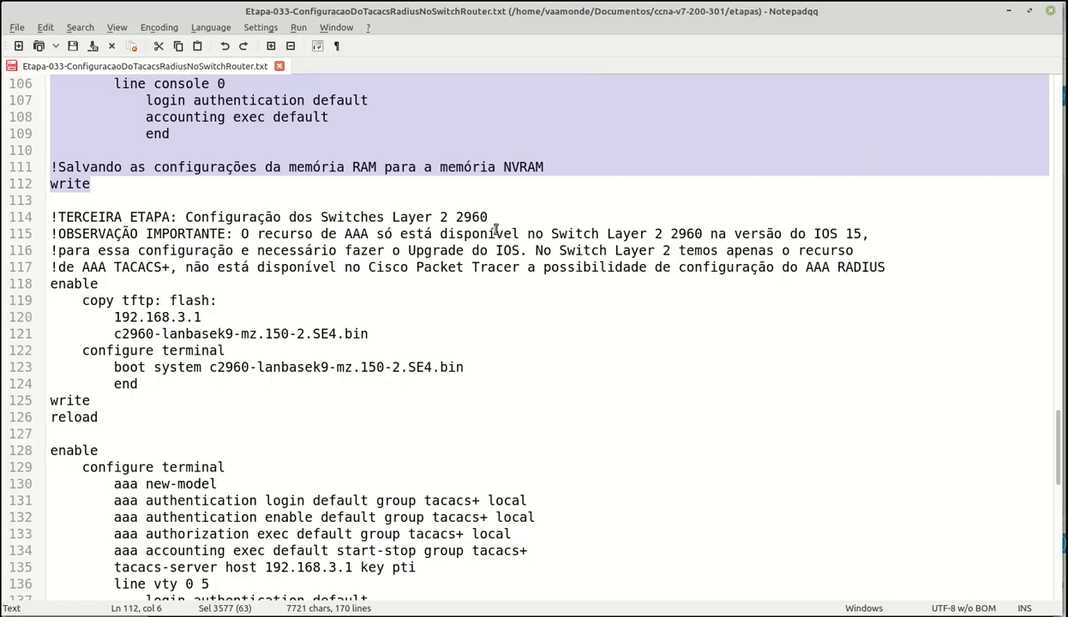
- Supply c2960-lanbasek9-mz.150-2.SE4.bin from the script as the source file and transfer it to flash
left_click(494, 217)
scroll(343, 347, "down", 2)
left_click(114, 251)
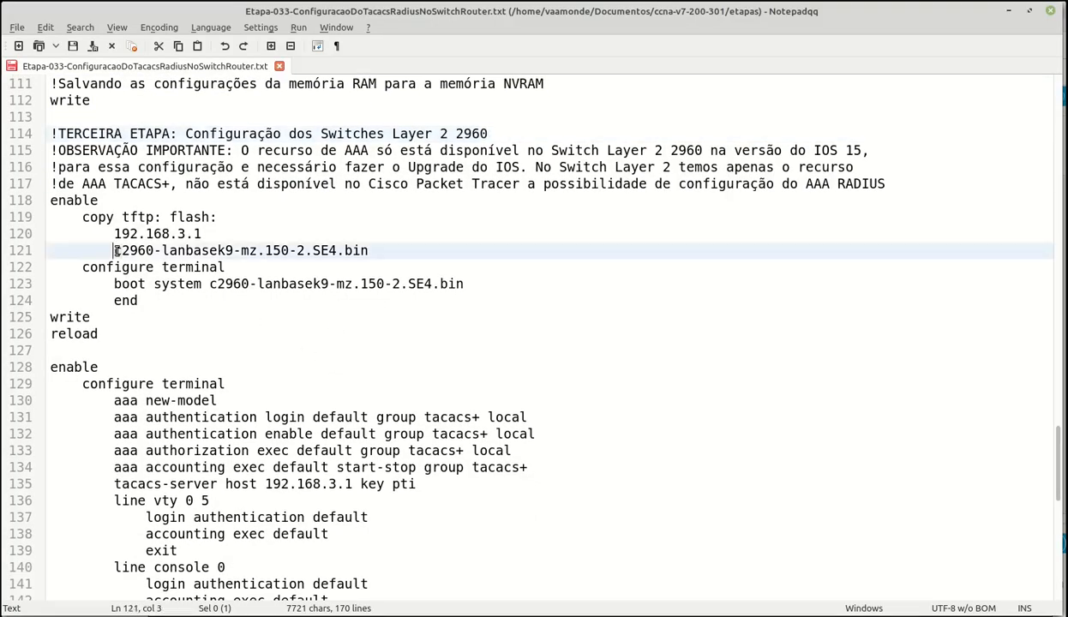
left_click_drag(114, 250, 368, 250)
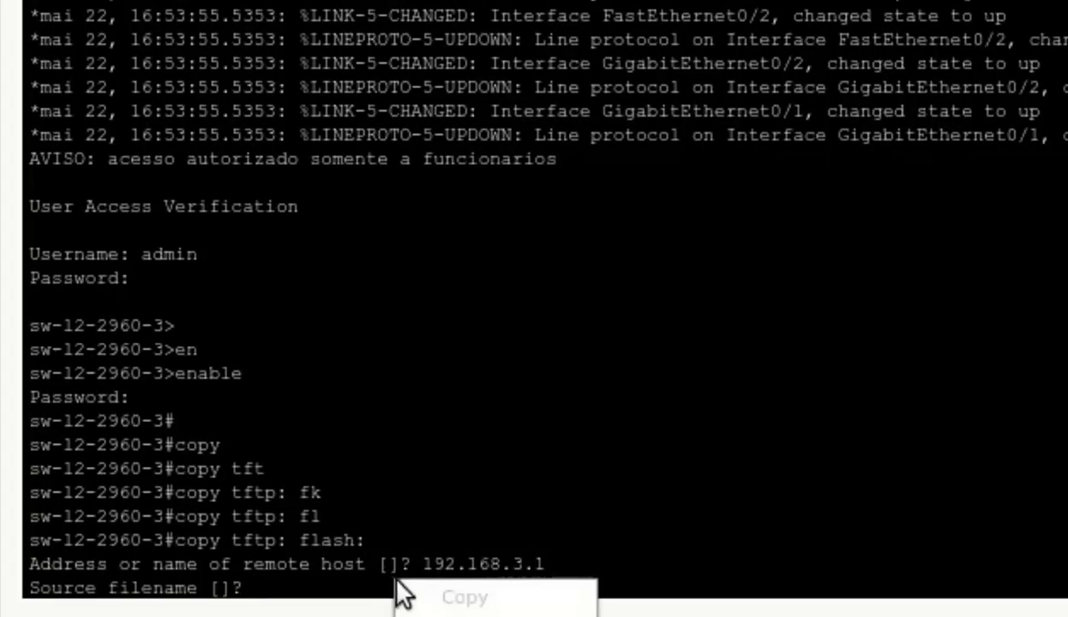
left_click(420, 614)
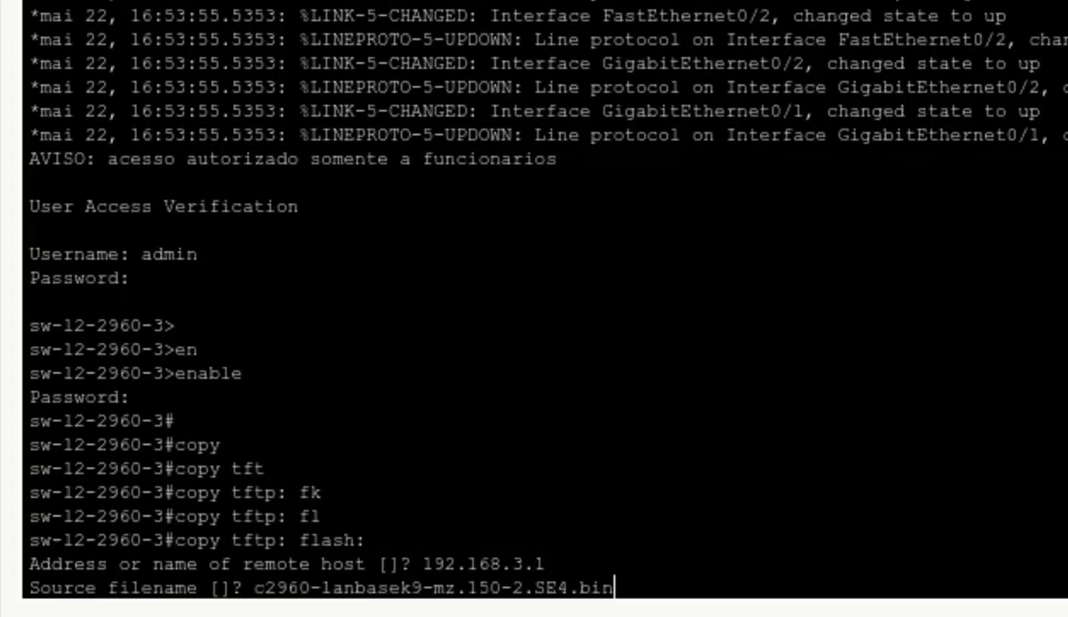
key("Return")
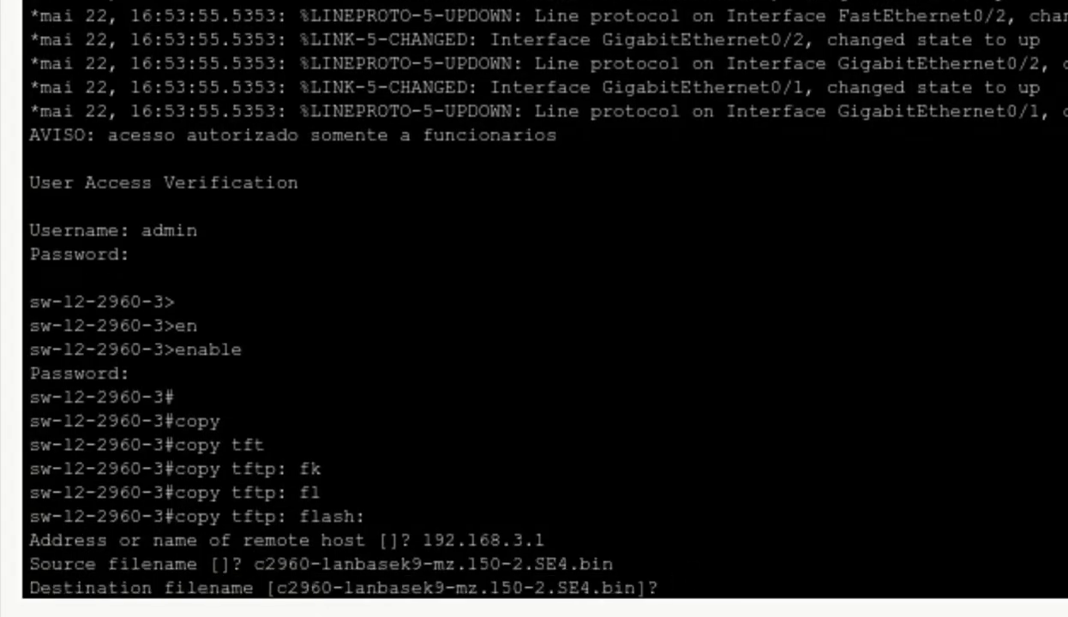
key("Return")
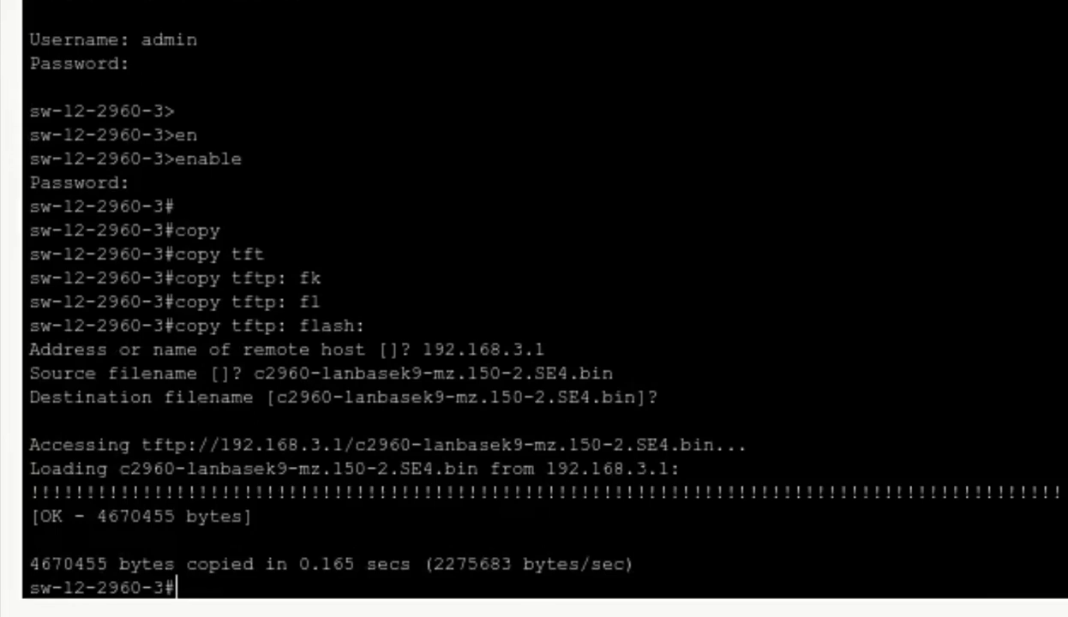
key("Return")
- In configure terminal, set boot system to c2960-lanbasek9-mz.150-2.SE4.bin
type("conf")
key("Tab")
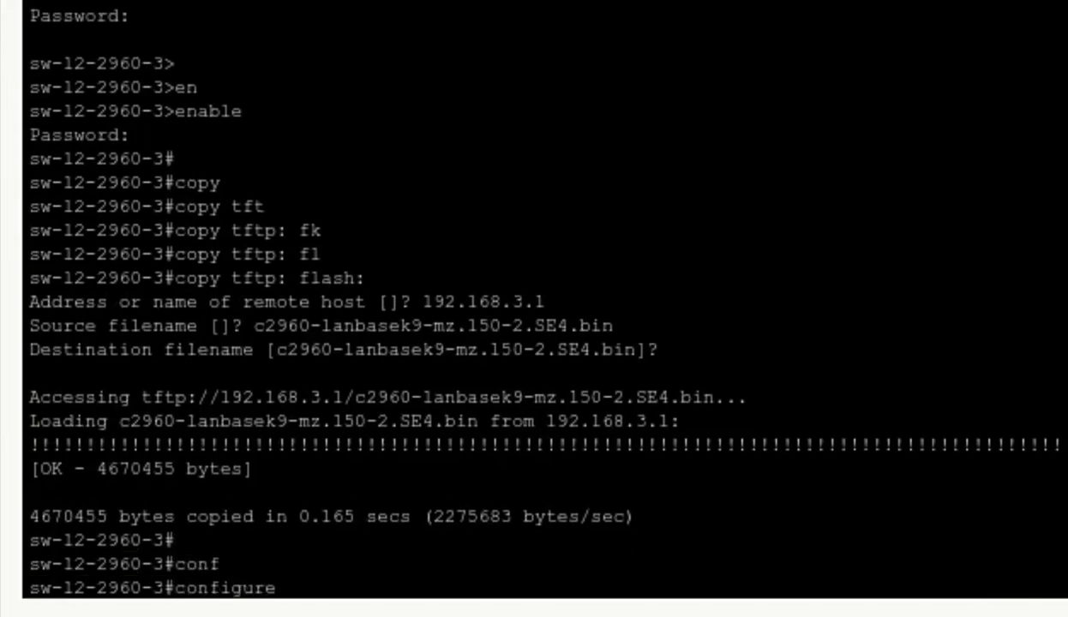
type("ter")
key("Tab")
key("Return")
key("Return")
key("Return")
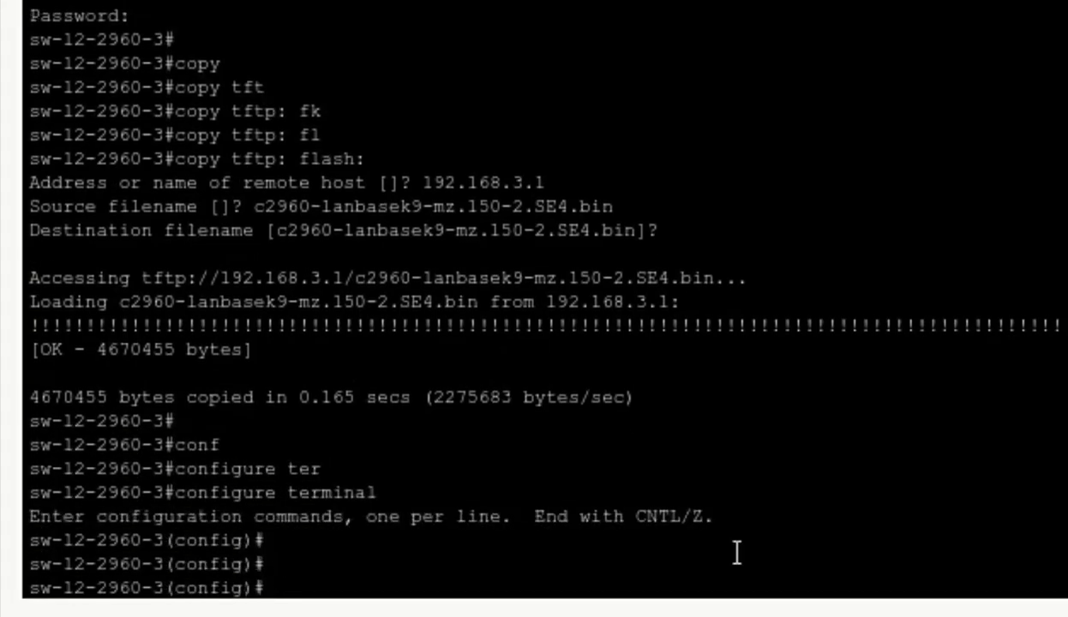
type("bo")
key("Tab")
type("s")
key("Tab")
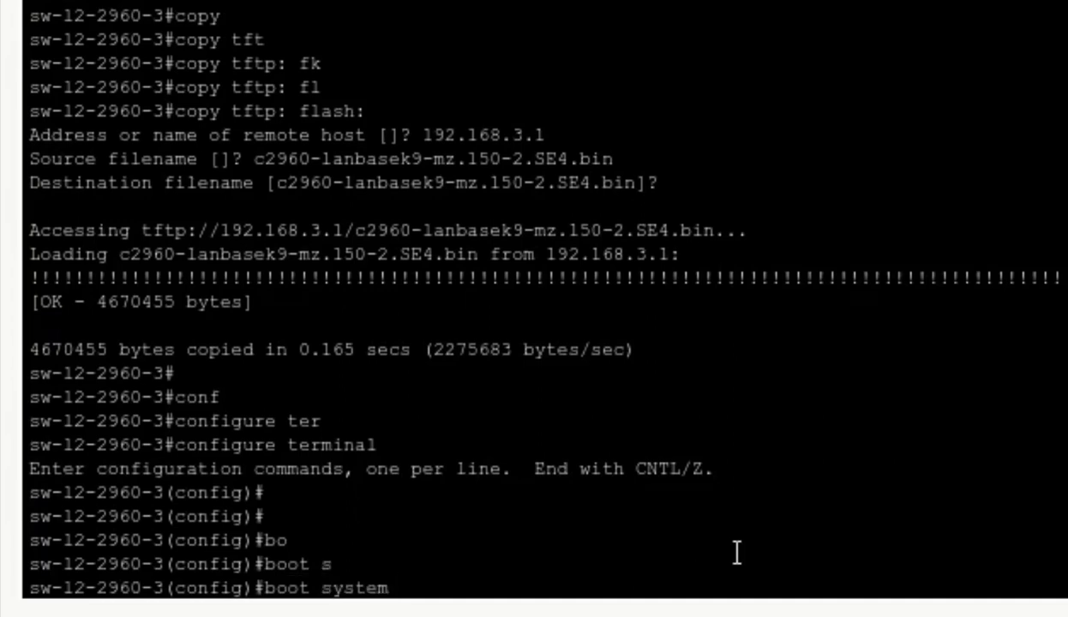
right_click(677, 588)
left_click(686, 611)
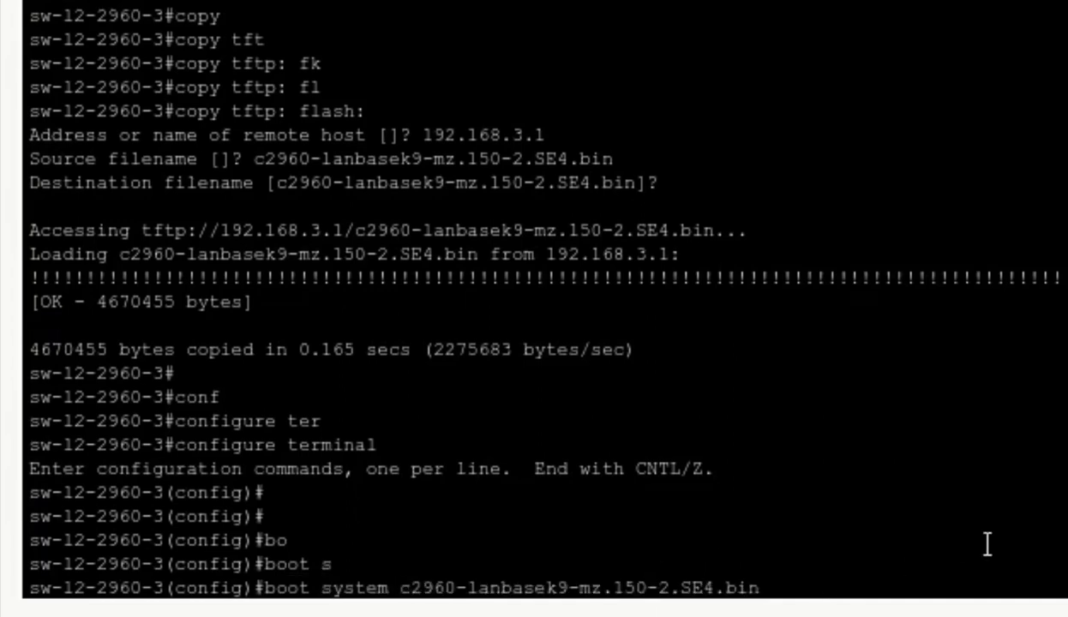
key("Return")
- Leave configuration mode, save with write, and reload the switch
type("end")
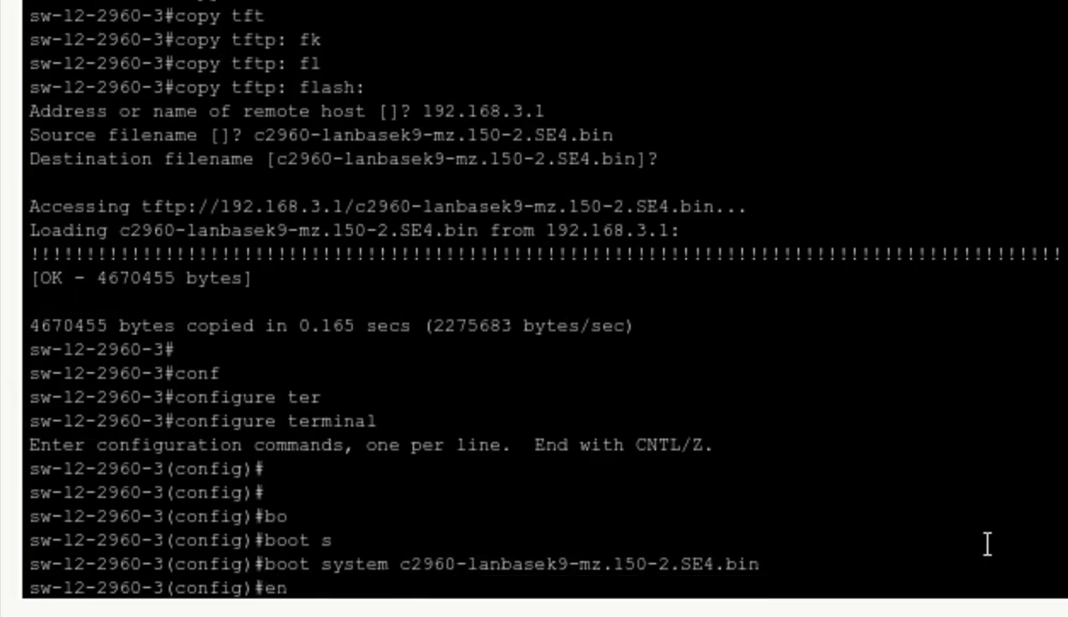
key("Return")
type("writ")
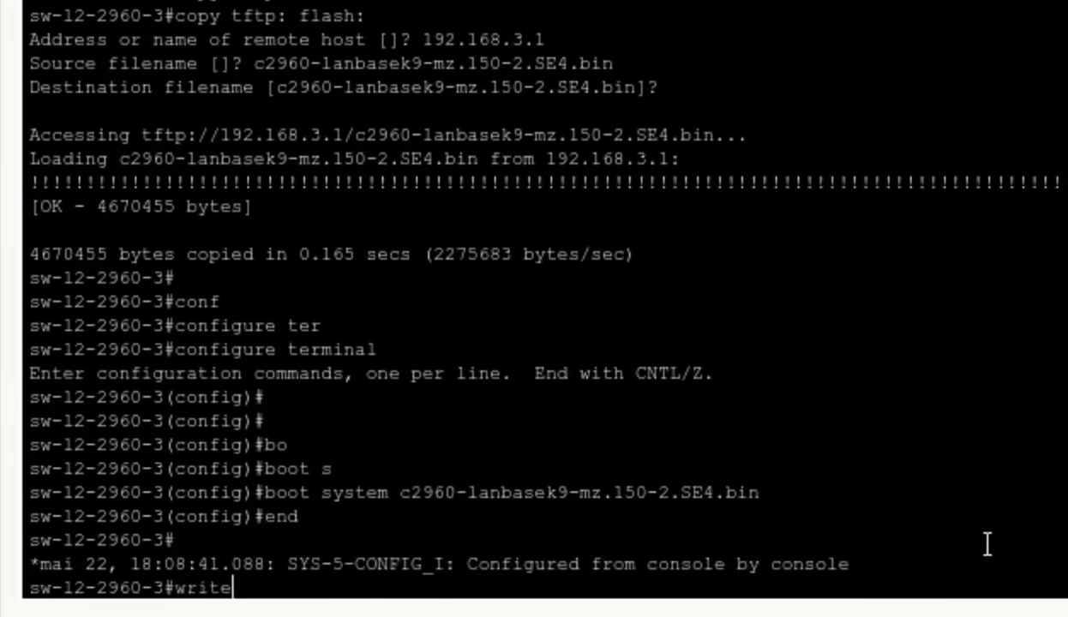
type("e")
key("Return")
key("Return")
type("relo")
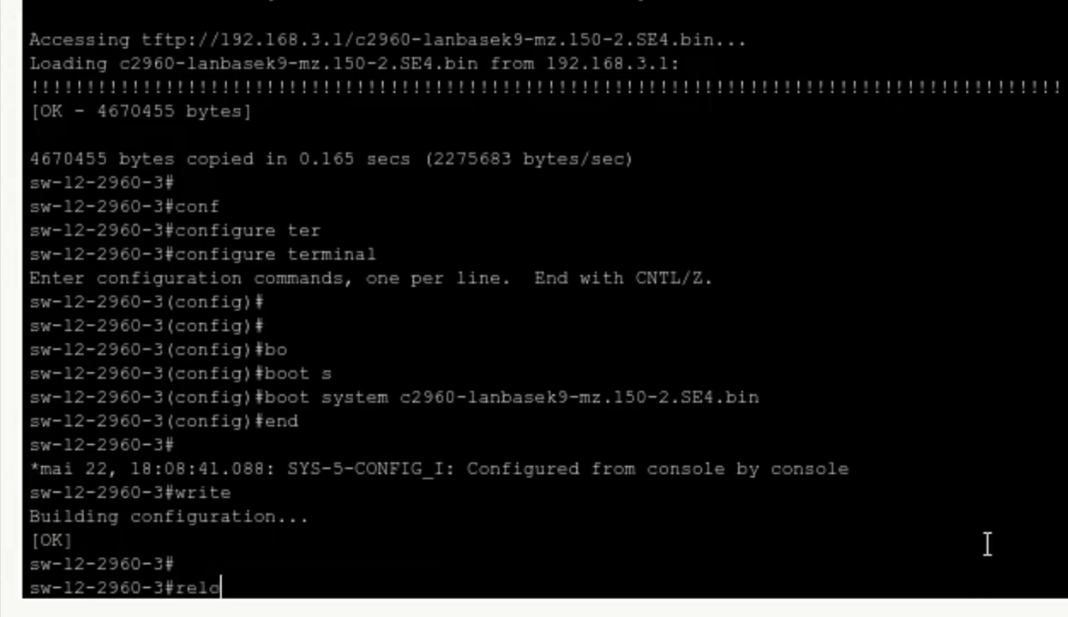
key("Tab")
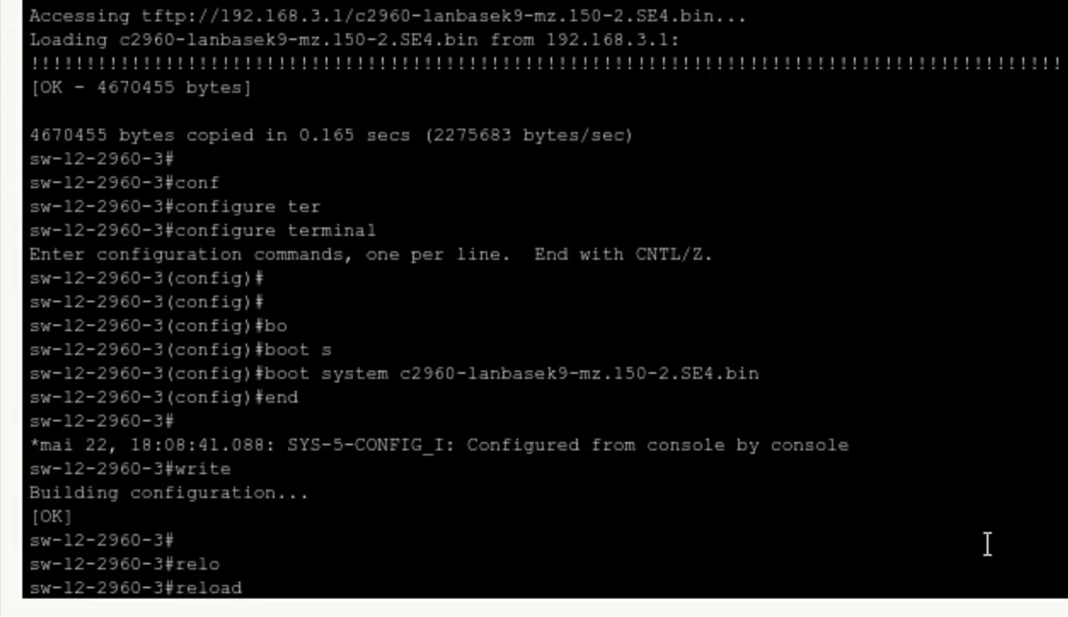
key("Return")
key("Return")
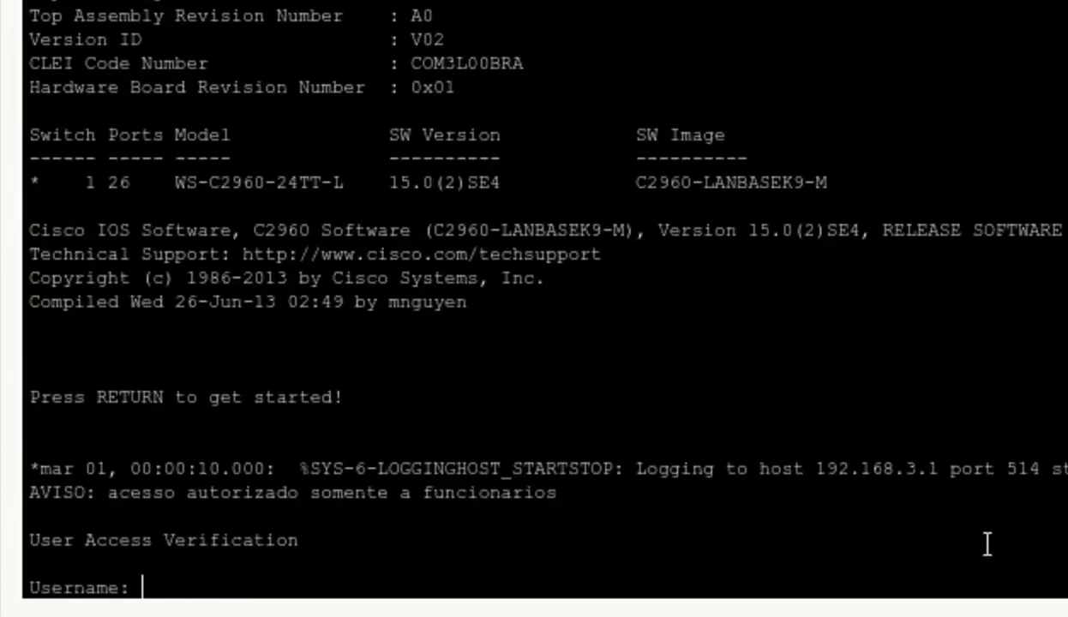
- After the reload, log back in with the local admin account and enter privileged mode
type("admin")
key("Return")
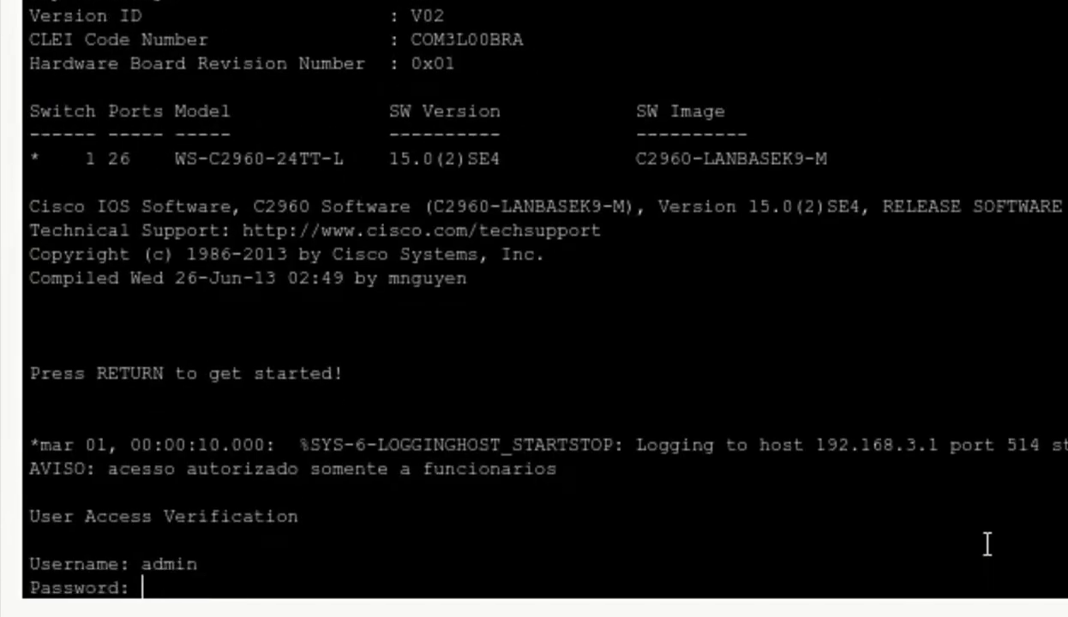
key("Return")
type("en")
key("Tab")
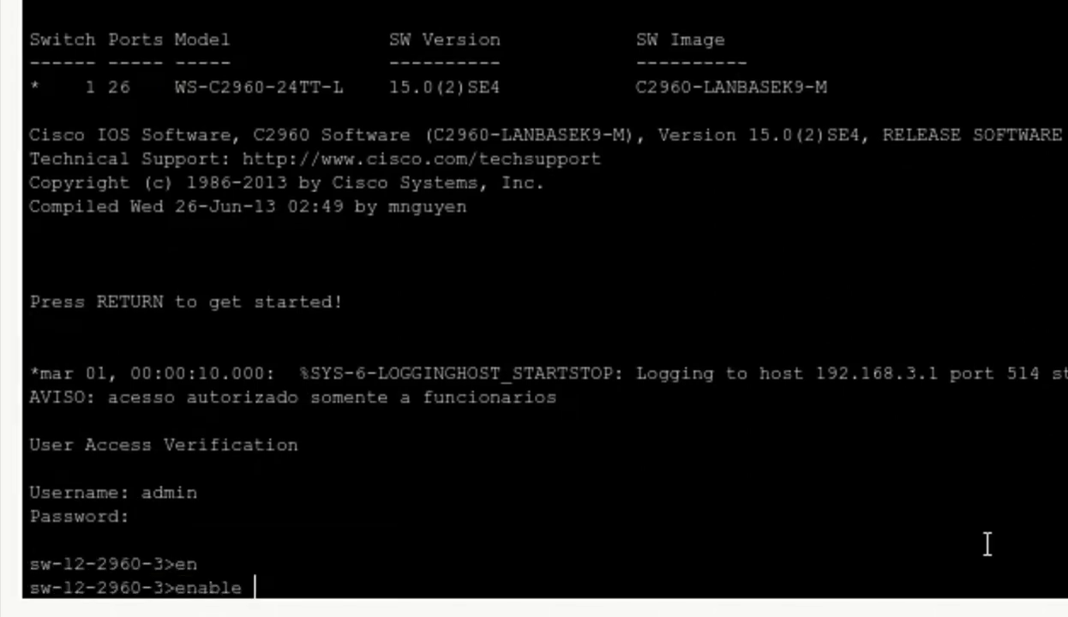
key("Return")
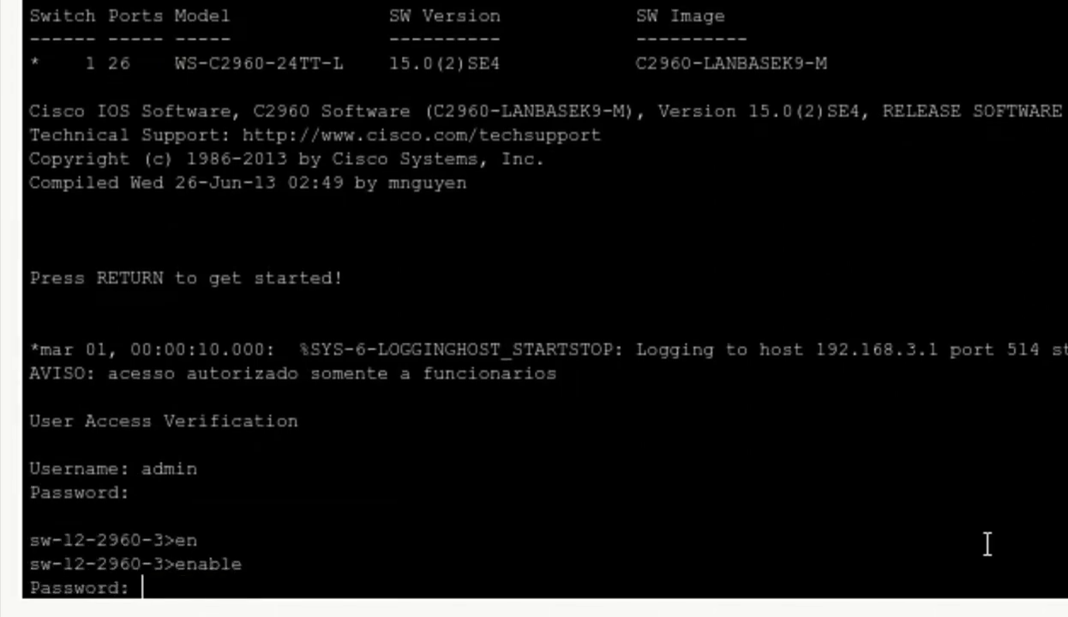
key("Return")
key("Return")
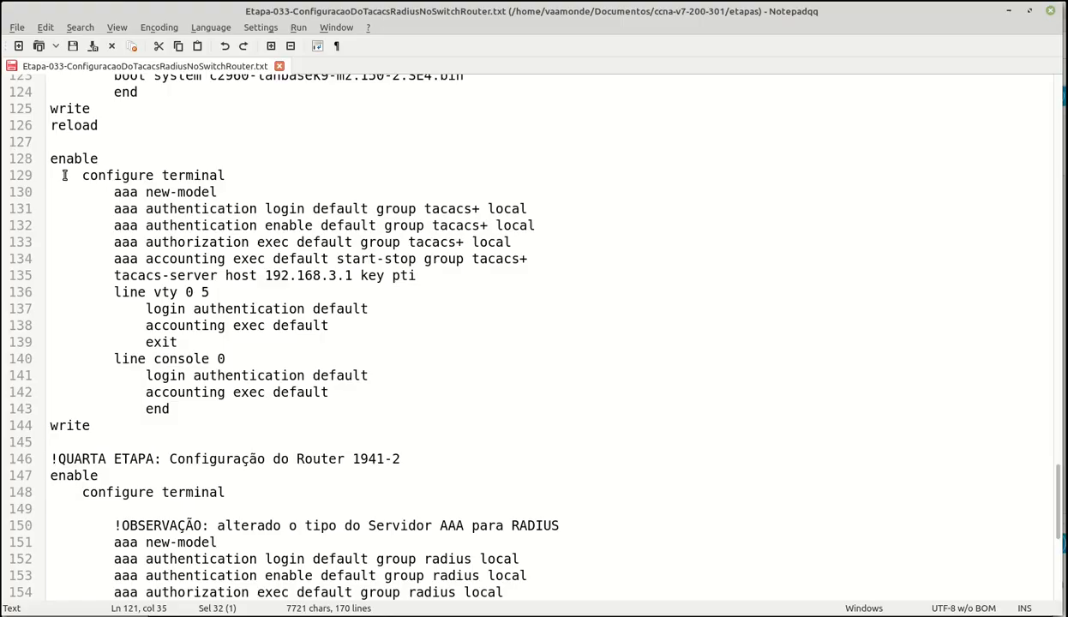
- Paste the copied TACACS+ AAA configuration lines into the sw-l2-2960-3 console and save it
left_click_drag(53, 174, 93, 425)
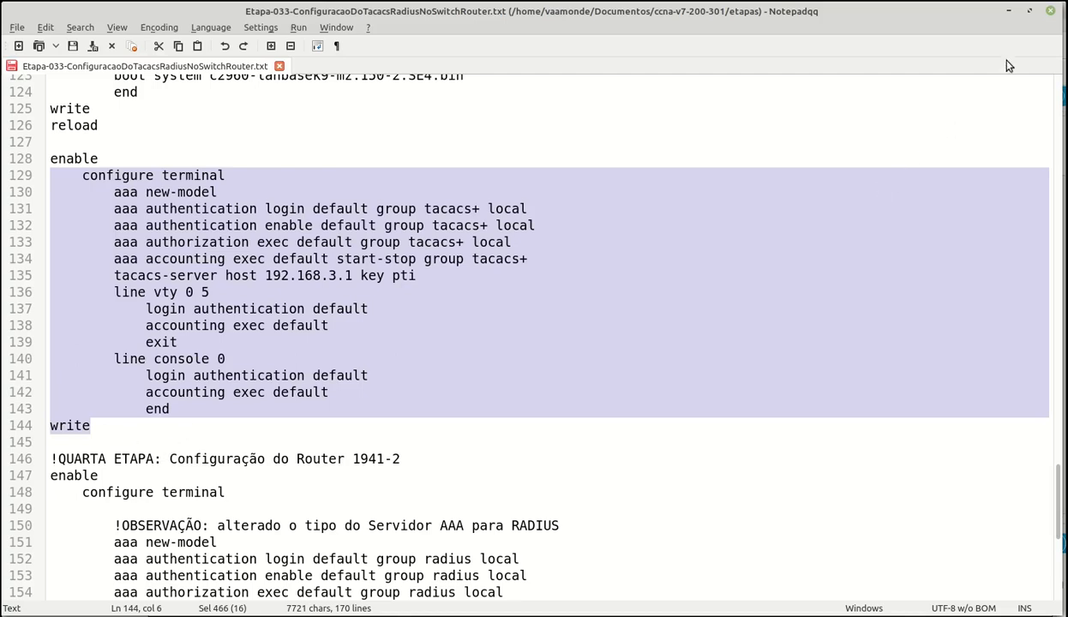
left_click(1011, 12)
right_click(258, 596)
left_click(283, 594)
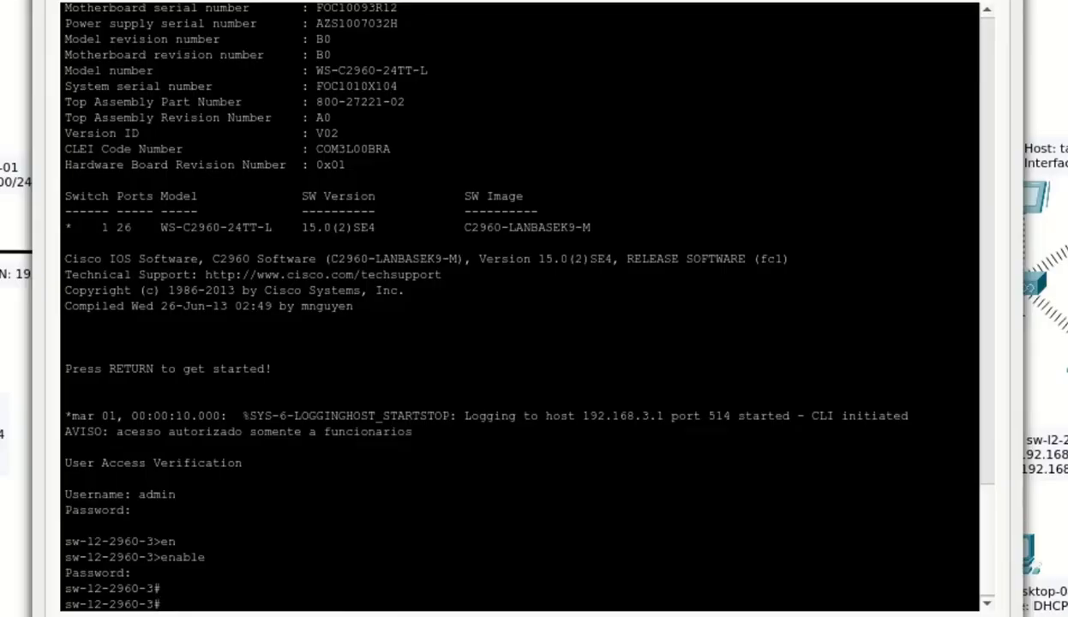
key("Return")
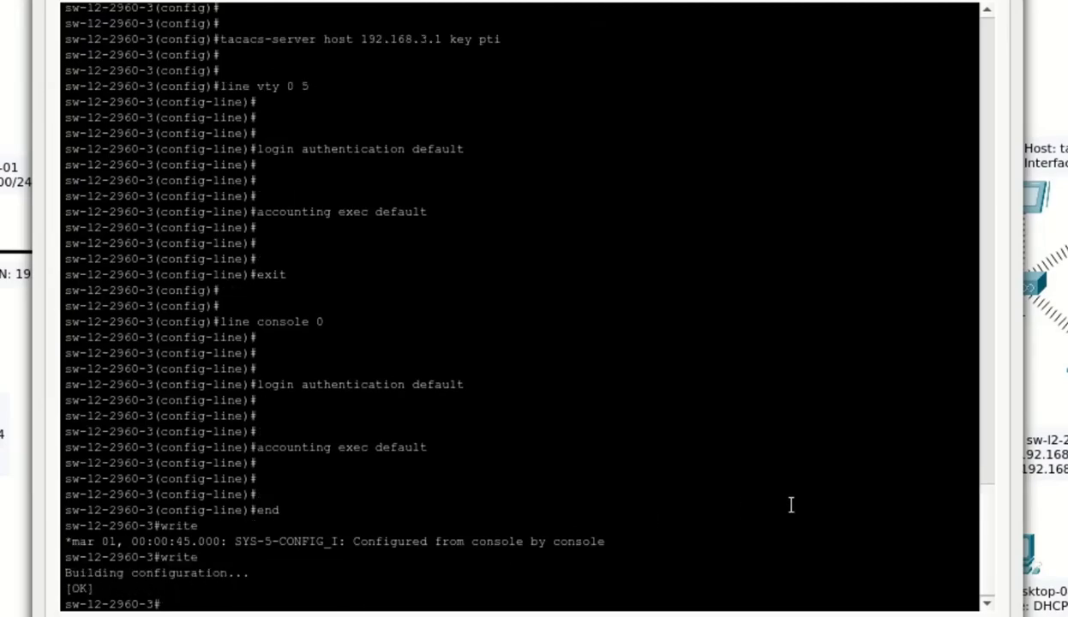
scroll(413, 541, "up", 10)
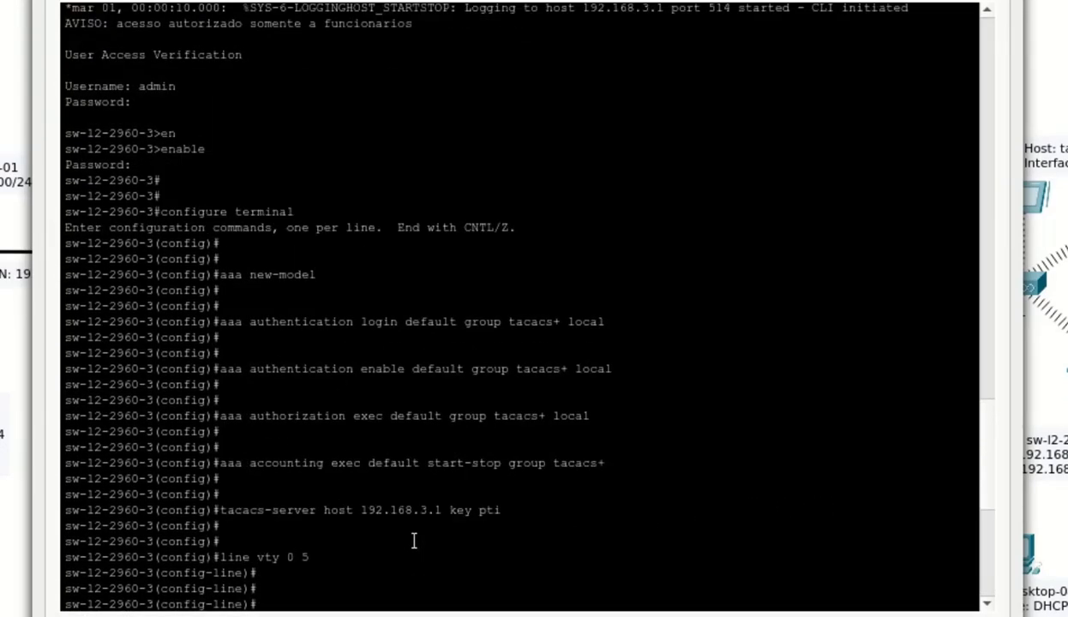
scroll(413, 541, "down", 10)
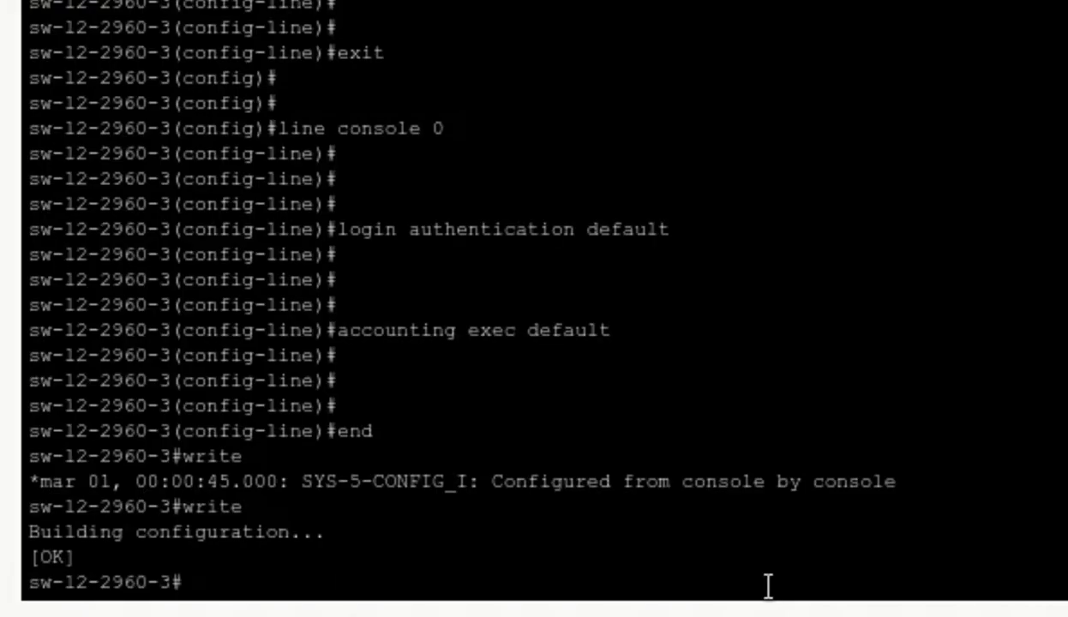
- Log out of sw-l2-2960-3 and log back in at the console with the TACACS+ account
type("exit")
key("Return")
key("Return")
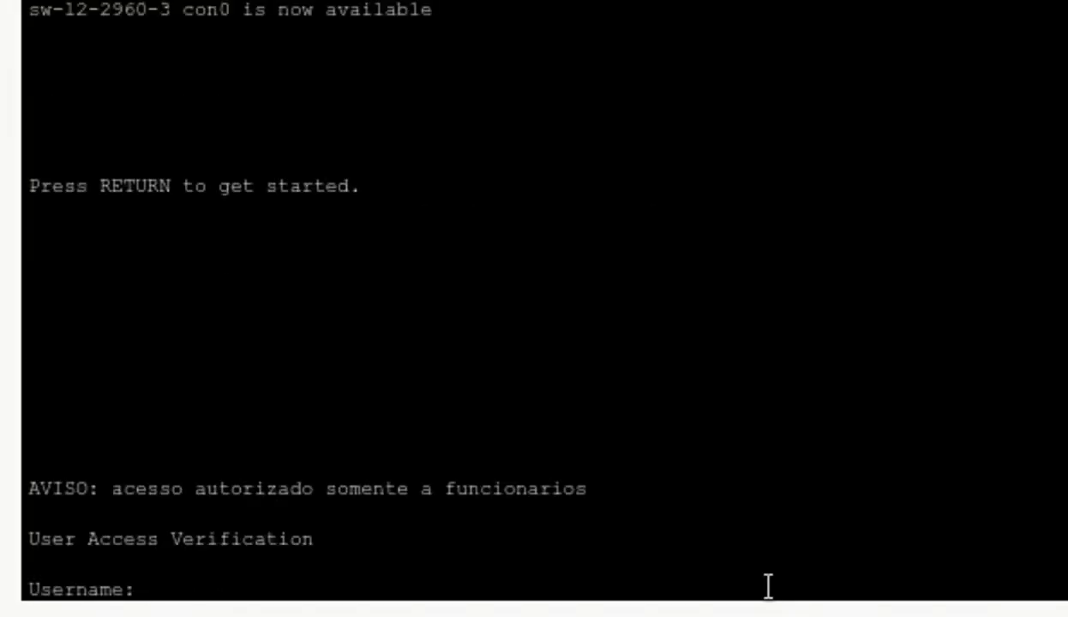
type("pti")
key("Return")
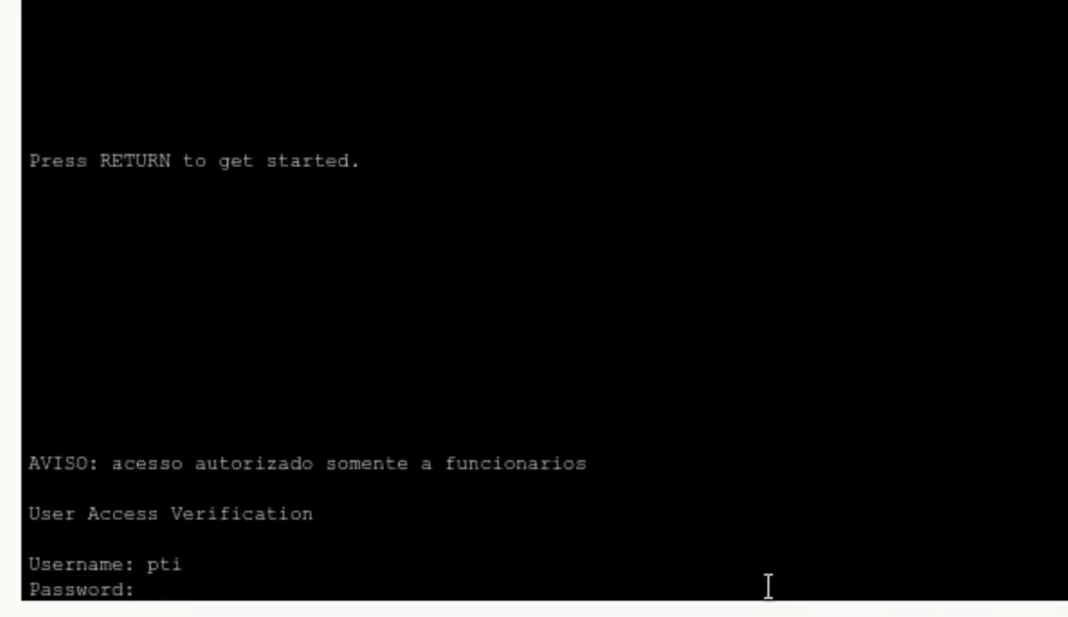
key("Return")
key("Return")
key("Return")
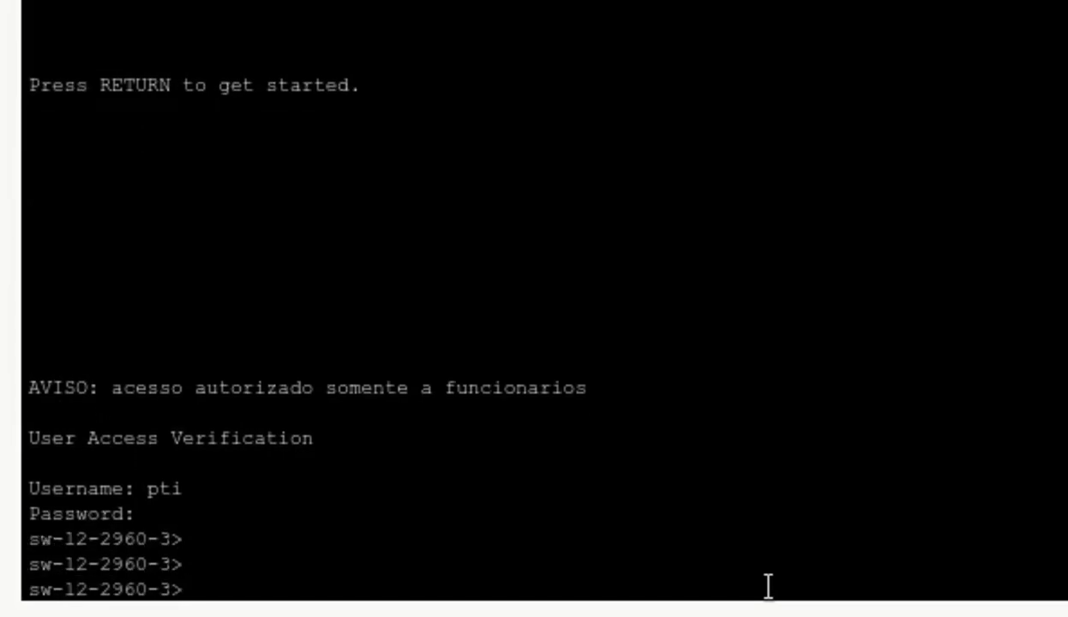
- Run enable, authenticate to reach the # prompt, then exit the sw-l2-2960-3 console
type("en")
key("Return")
type("en")
key("Return")
type("enable")
key("Return")
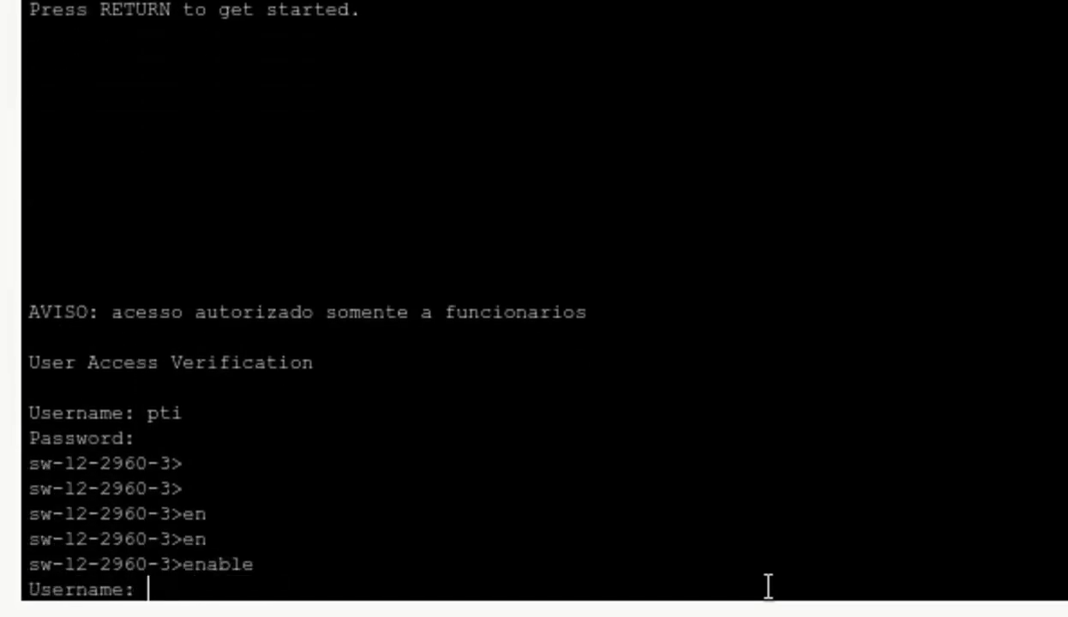
key("Return")
key("Return")
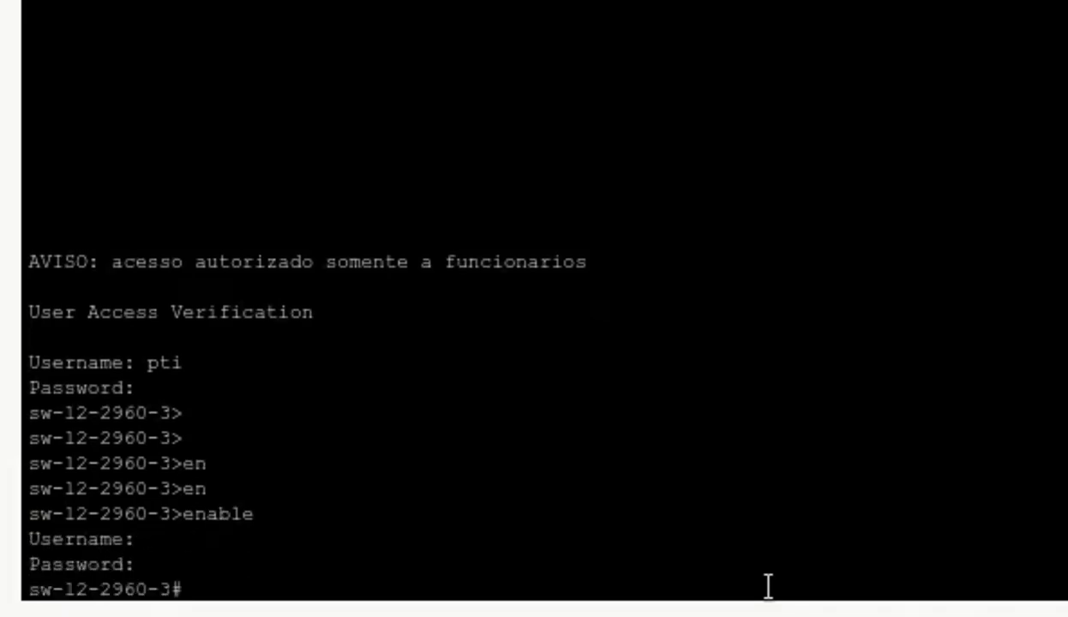
key("Return")
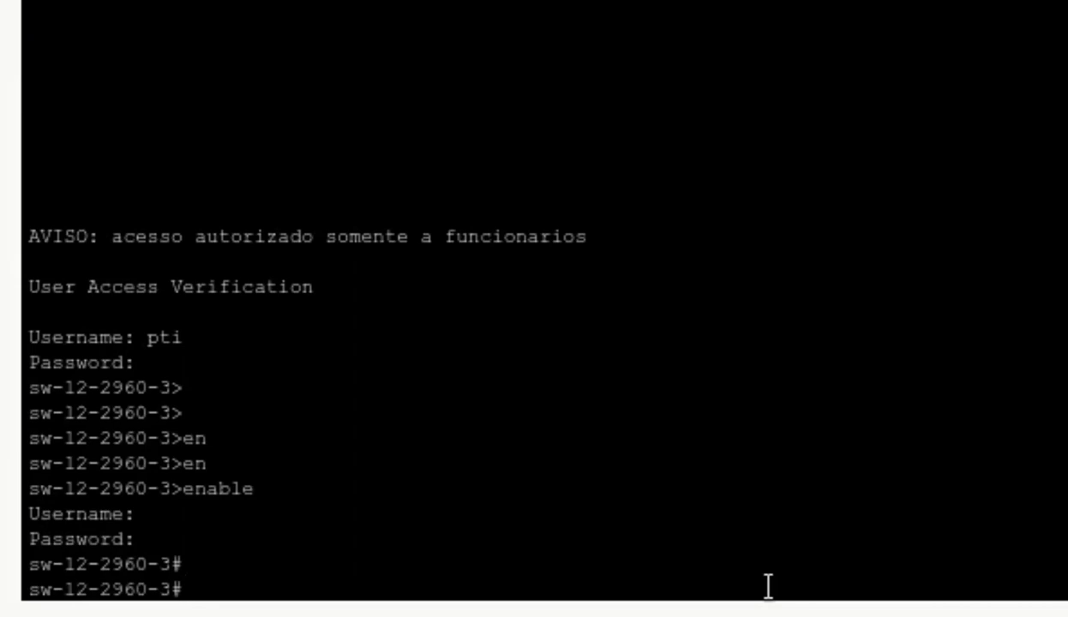
type("exit")
key("Return")
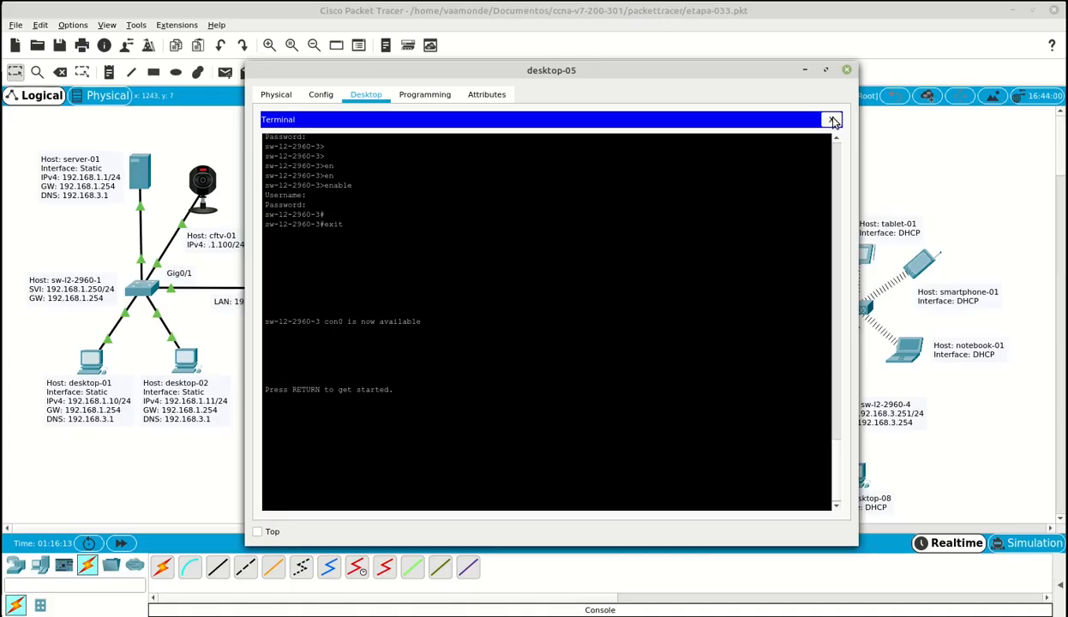
- Confirm show users lists the TACACS+ account on con 0 of sw-l2-2960-4, then log out and close Terminal
left_click(832, 120)
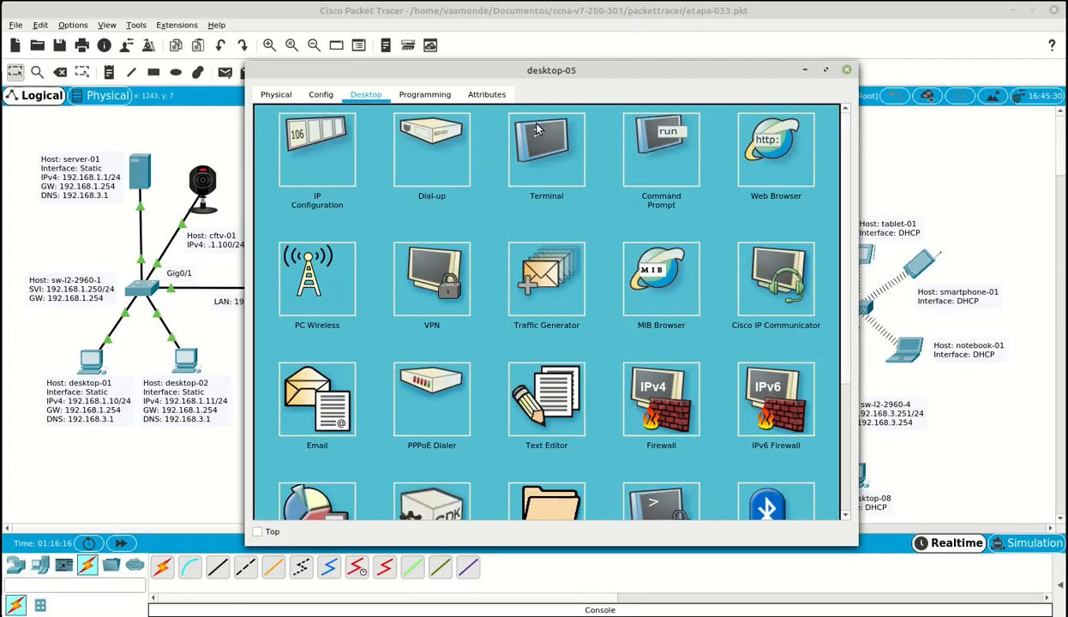
left_click(846, 69)
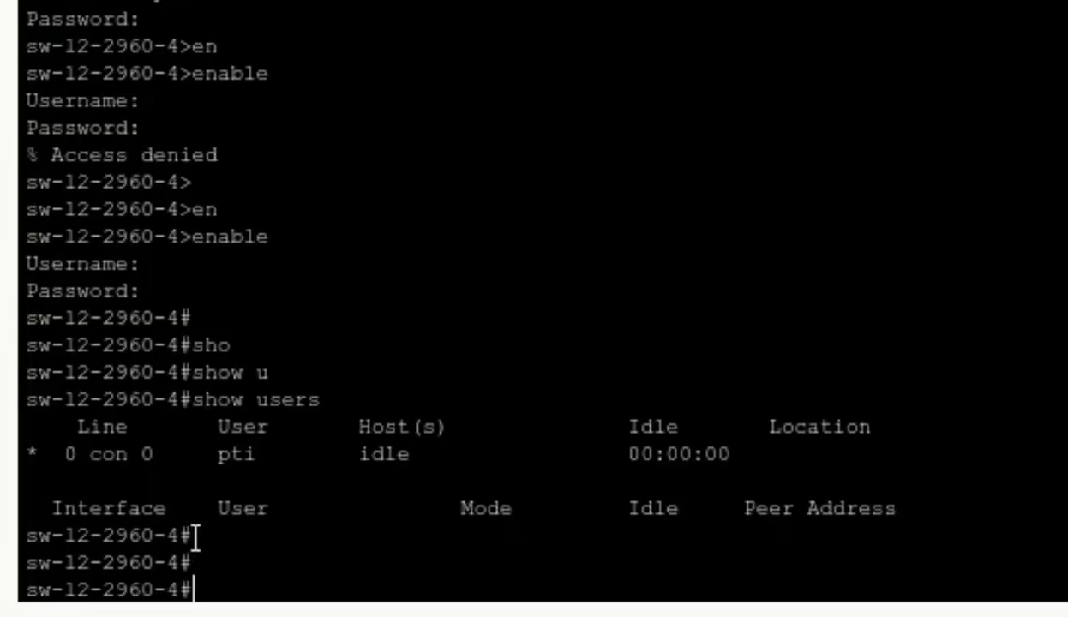
left_click_drag(192, 535, 16, 540)
left_click(240, 574)
left_click_drag(227, 461, 269, 462)
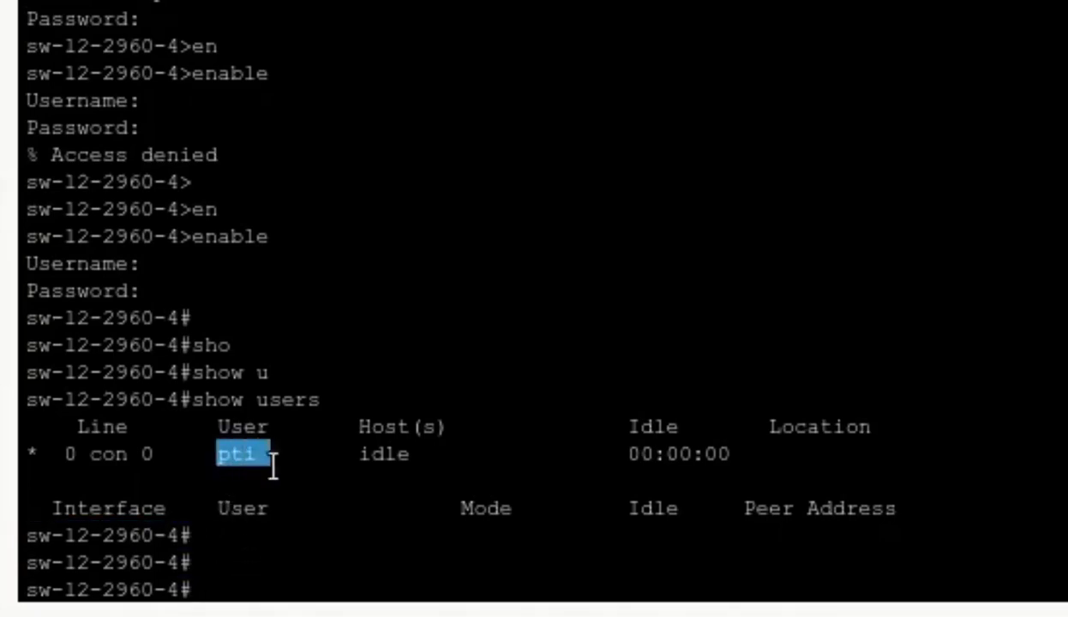
left_click(281, 581)
type("exit")
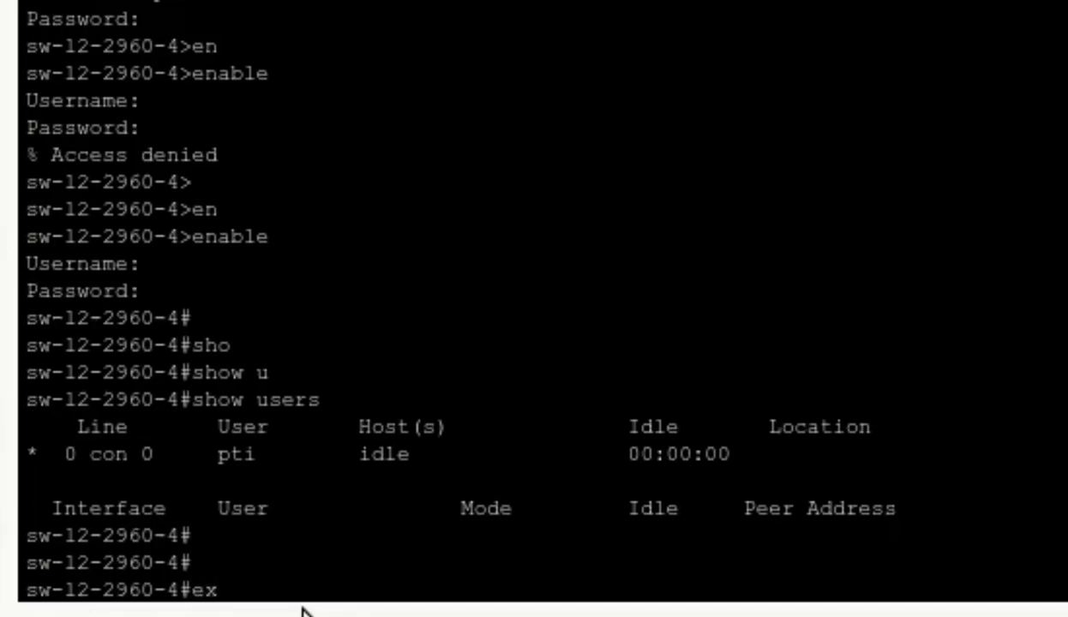
key("Return")
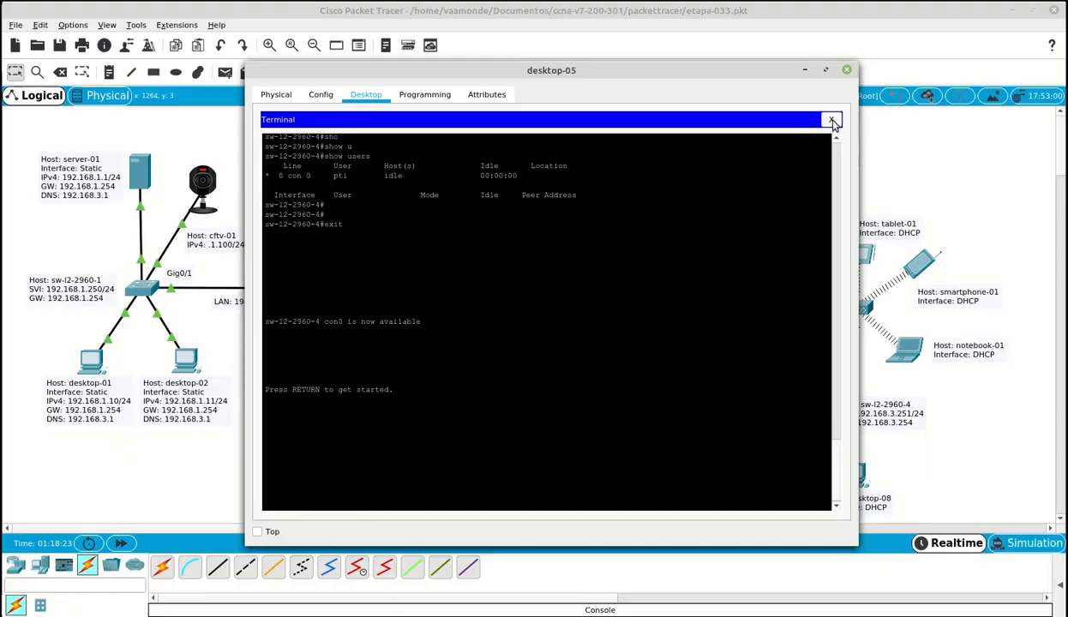
left_click(828, 117)
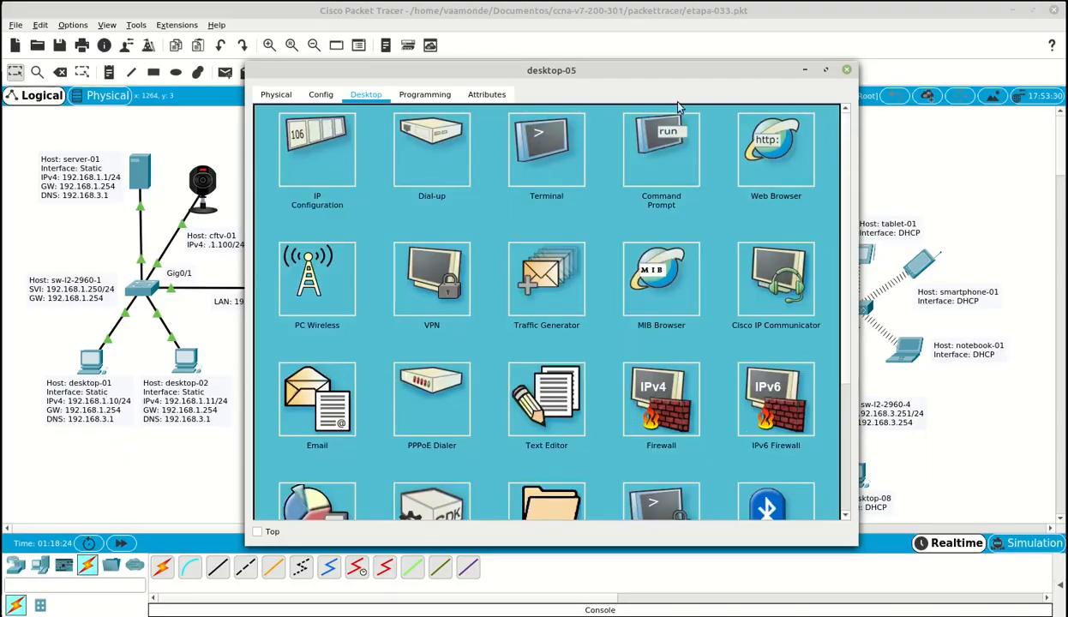
- Connect a console cable from desktop-05 to rt-1941-2's Console port
left_click(704, 12)
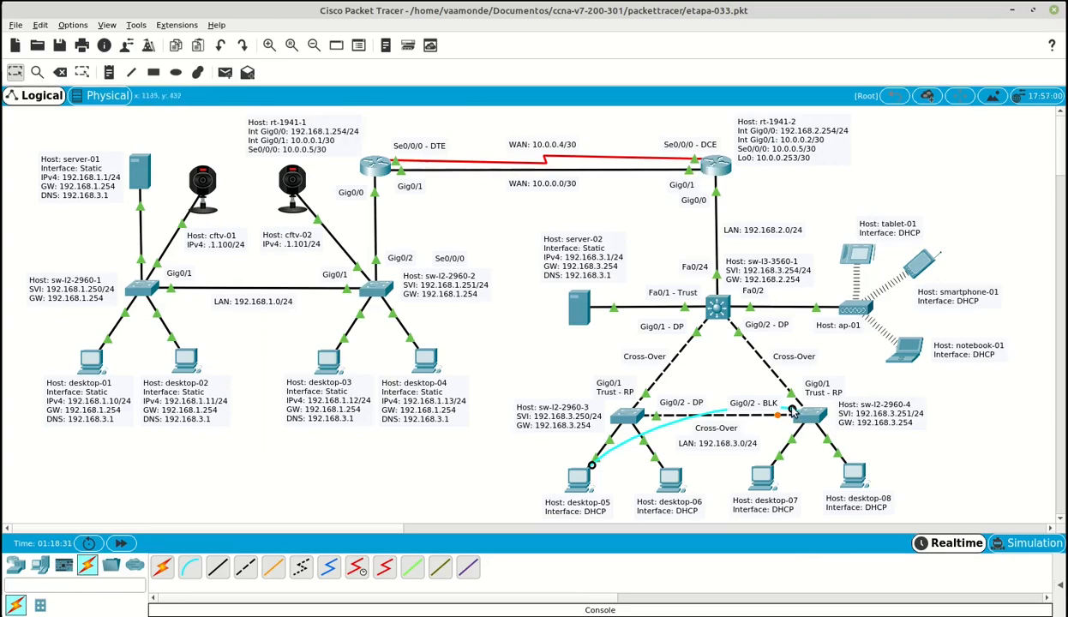
left_click(717, 168)
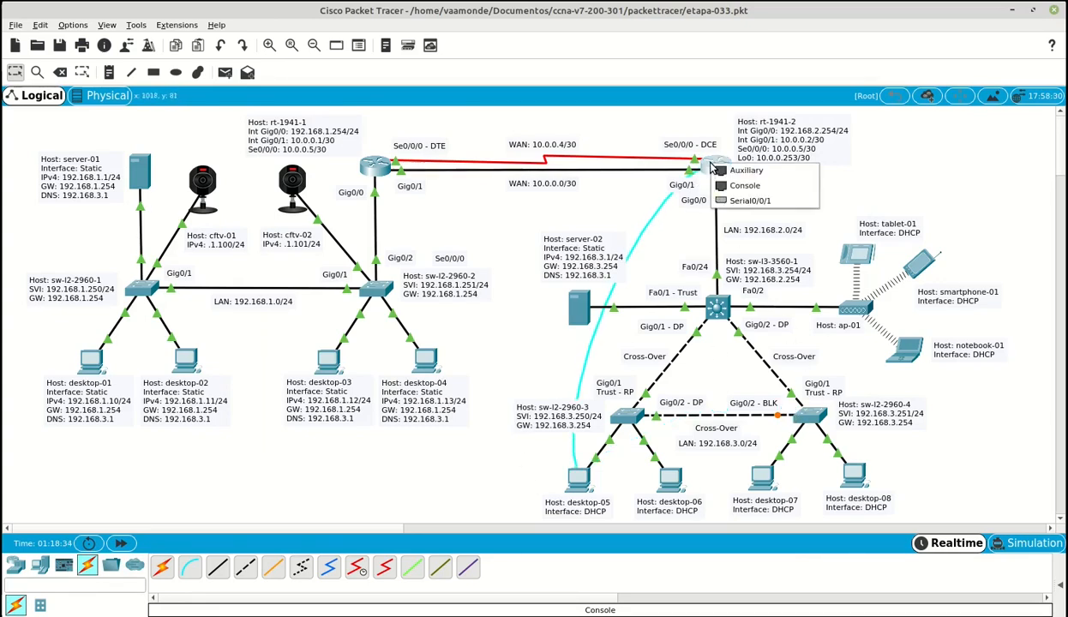
left_click(746, 187)
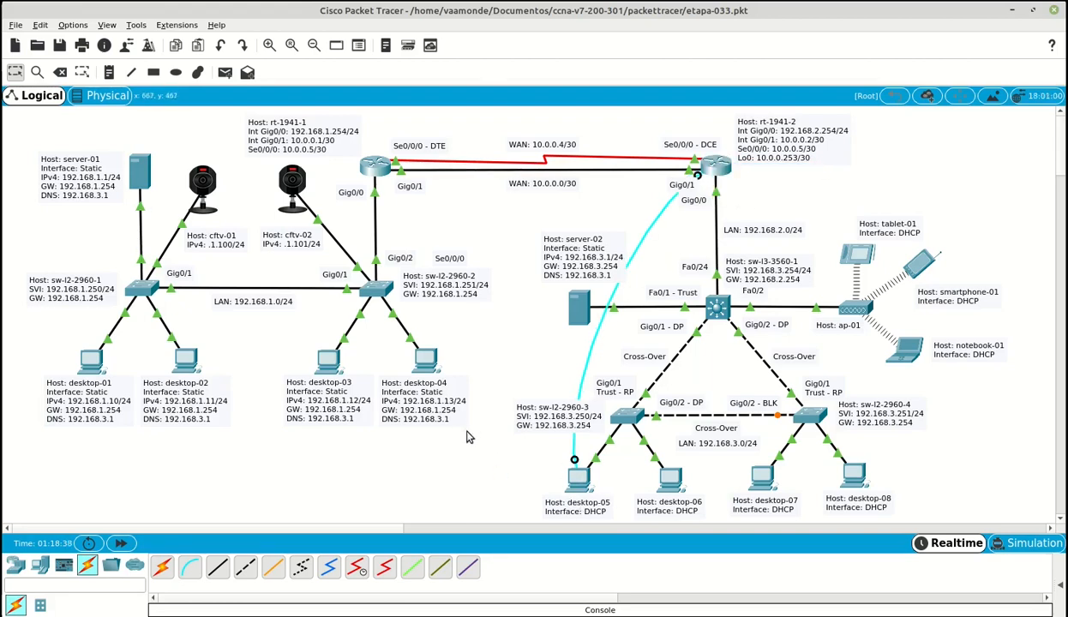
- Log into rt-1941-2 through desktop-05's Terminal as administrator and select the Router 1941-2 RADIUS lines 148–165
left_click(525, 111)
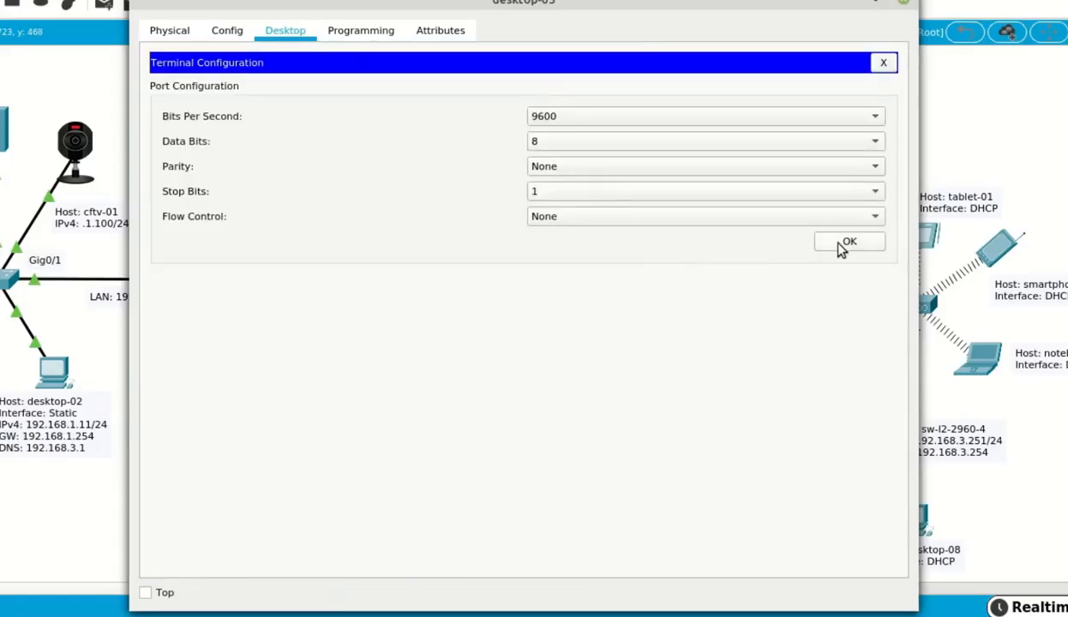
left_click(845, 243)
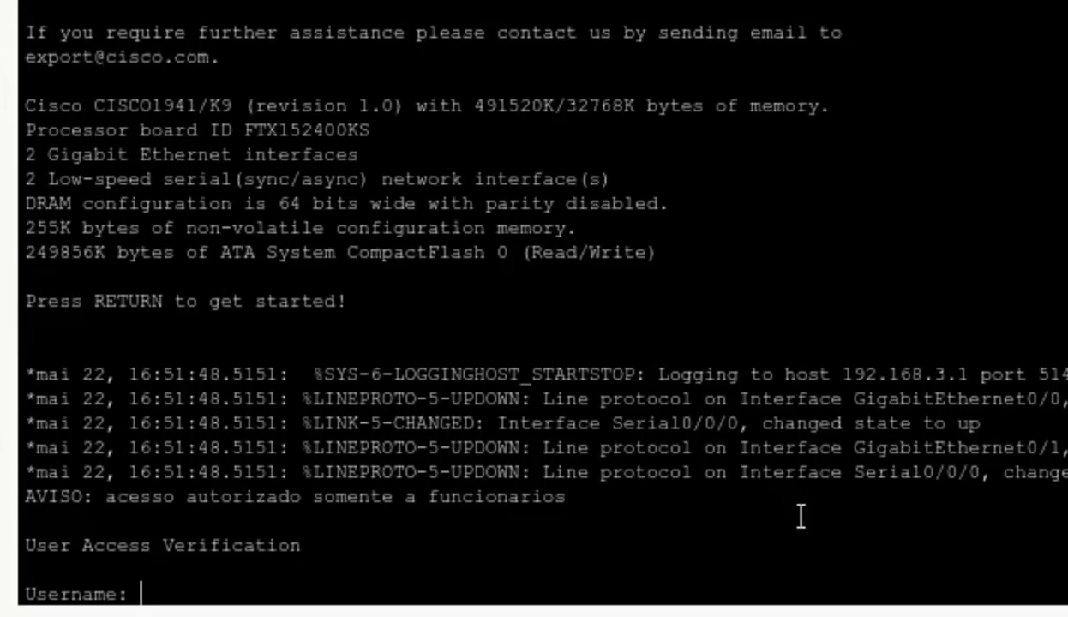
type("admin")
key("Return")
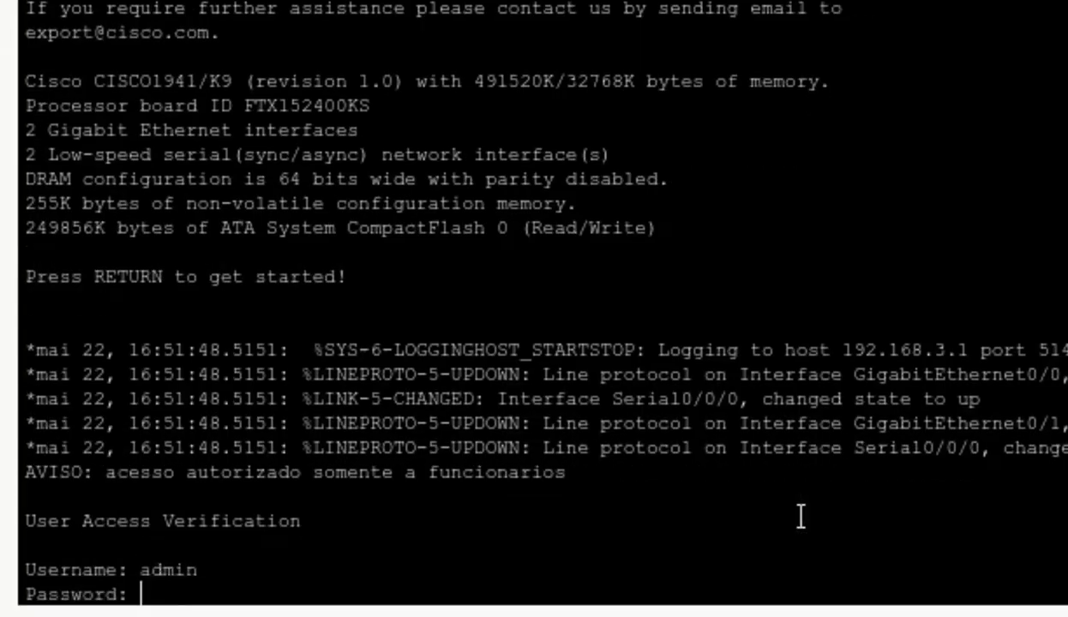
key("Return")
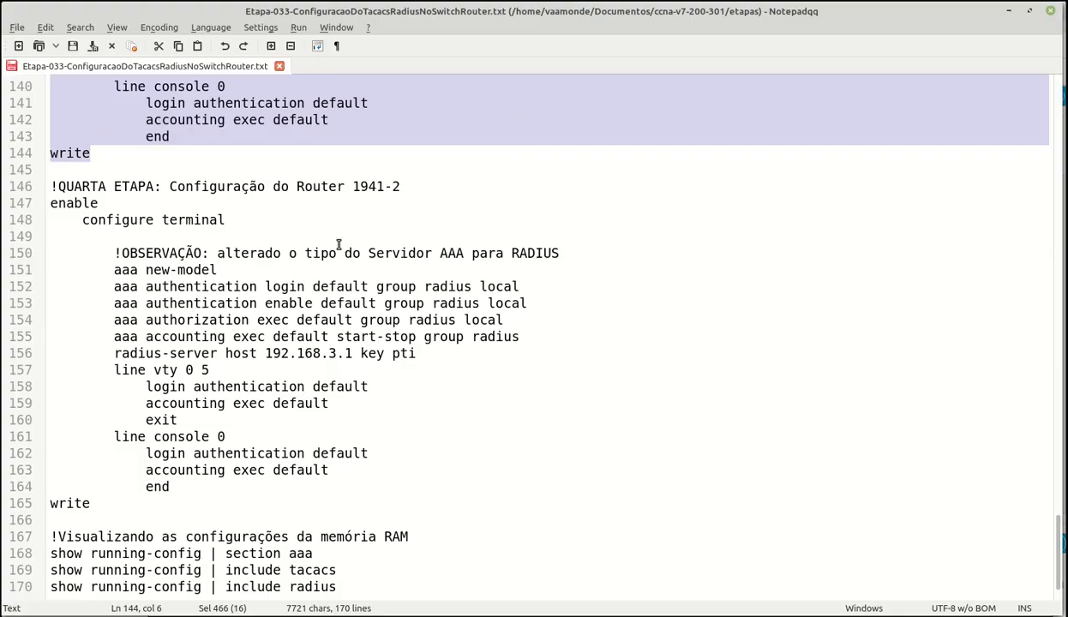
left_click_drag(49, 216, 105, 496)
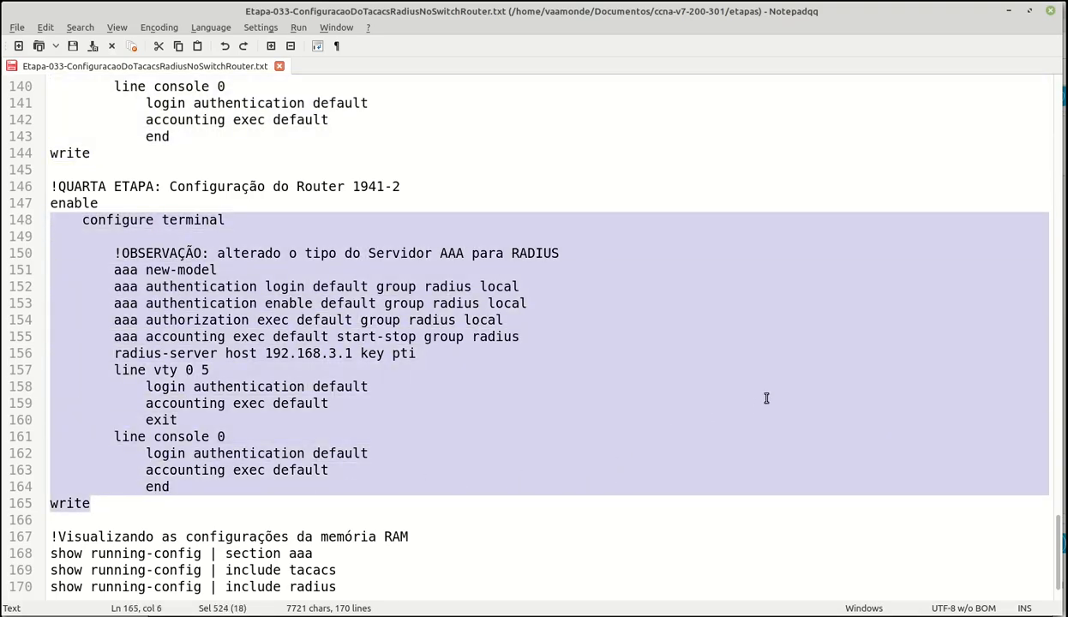
- Paste the RADIUS AAA block for server 192.168.3.1 into rt-1941-2's console and save it with write
left_click(1008, 10)
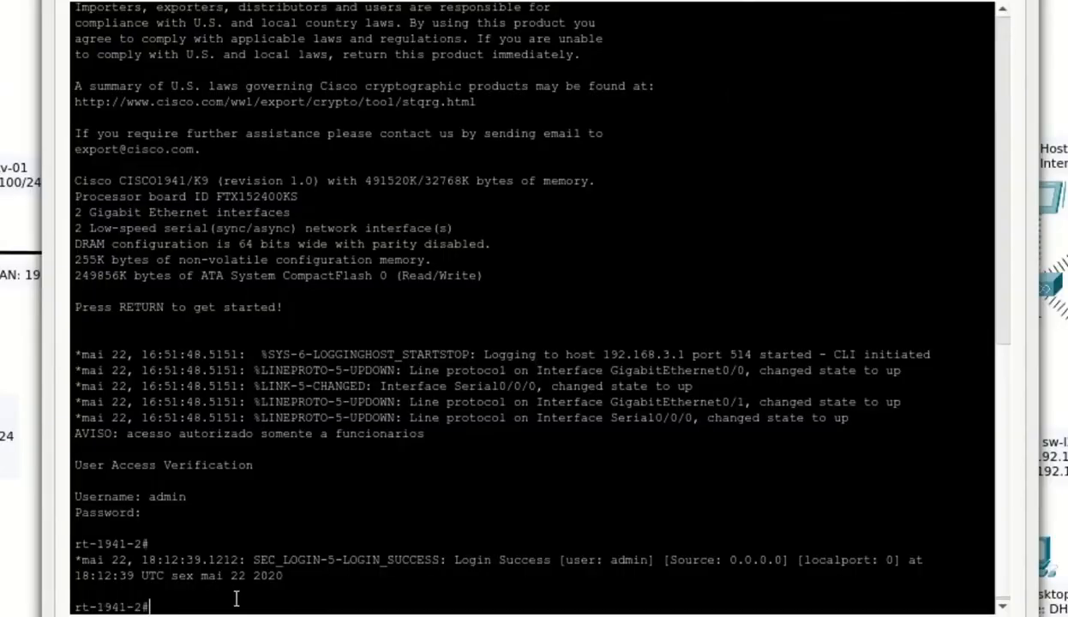
left_click(279, 616)
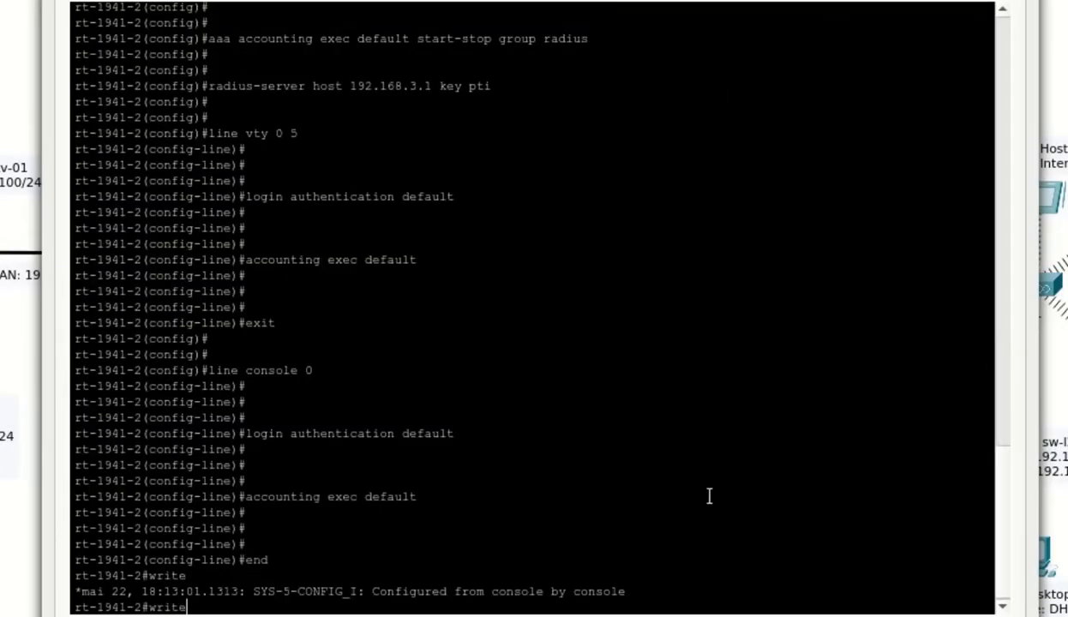
key("Return")
scroll(360, 570, "up", 11)
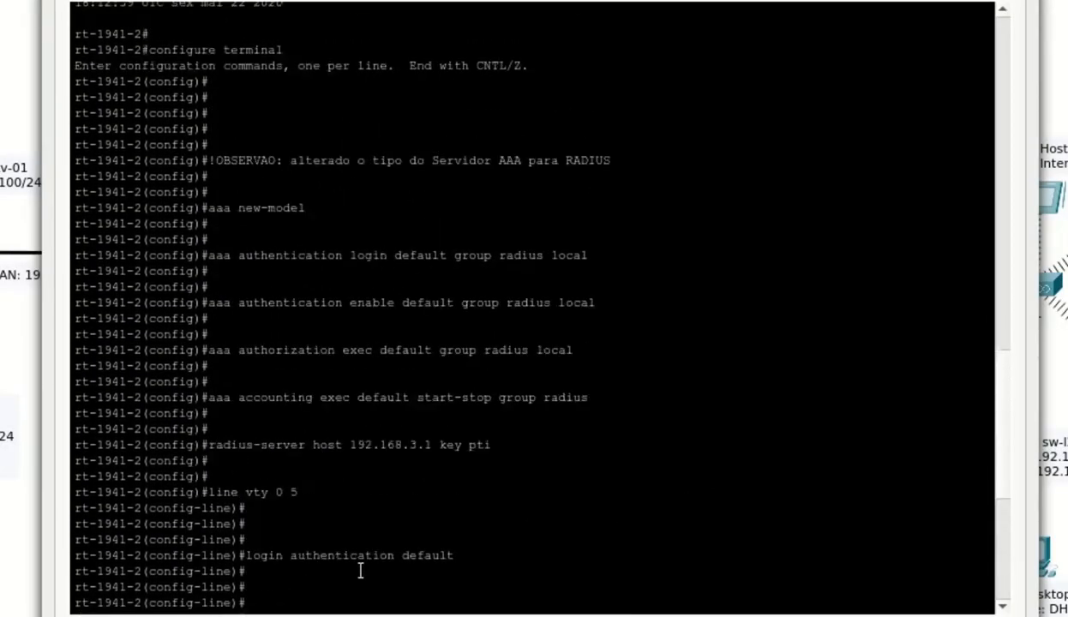
scroll(360, 570, "down", 10)
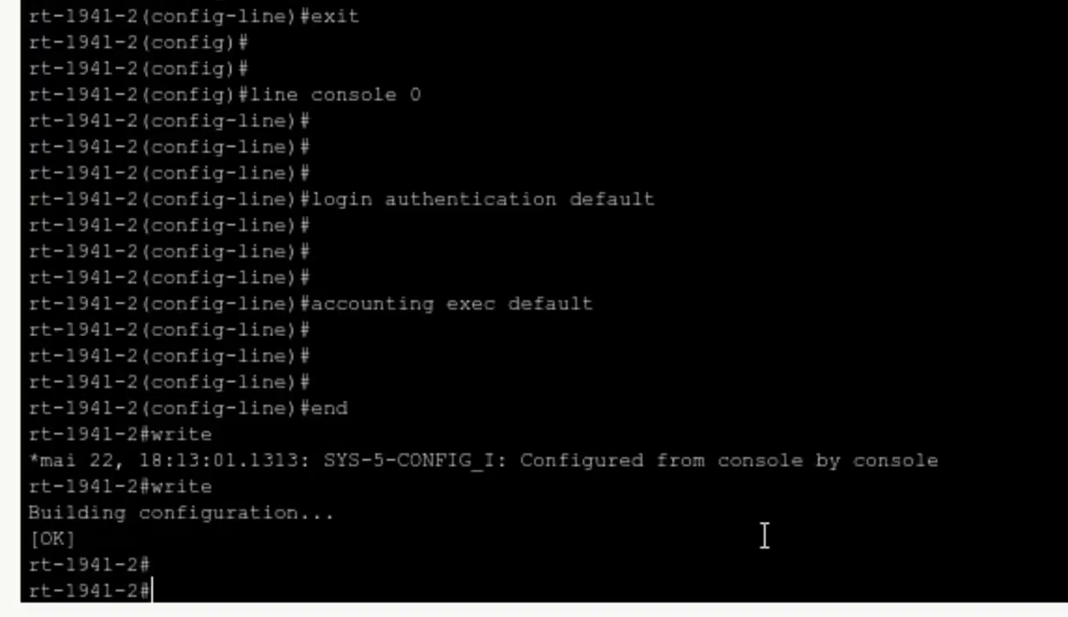
- Run show running-config | section aaa on rt-1941-2 and check the five aaa lines
type("sho")
key("Tab")
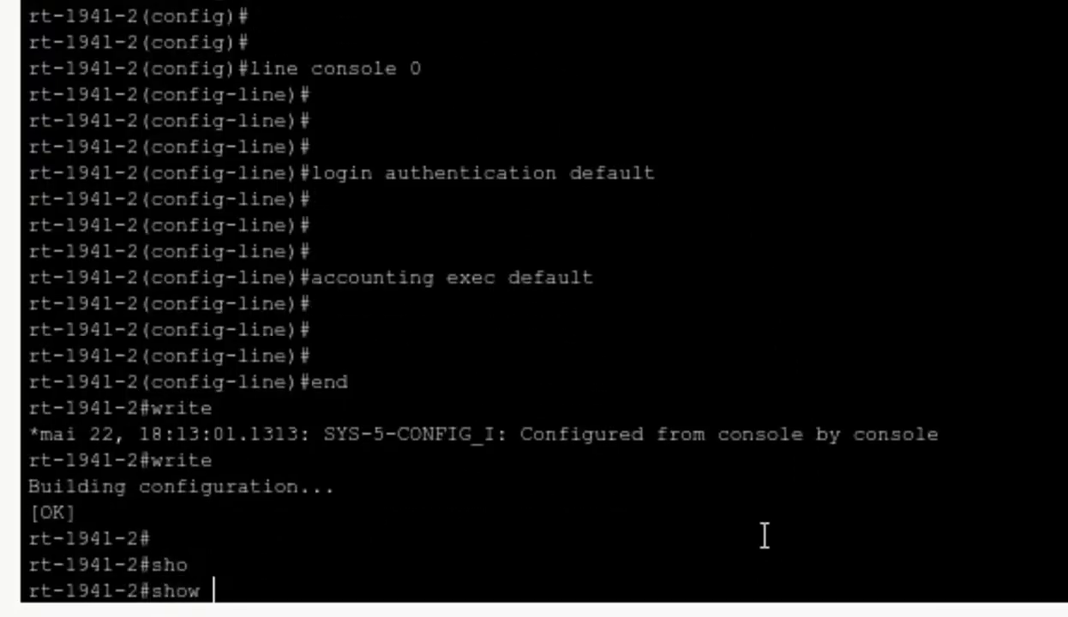
type("run")
key("Tab")
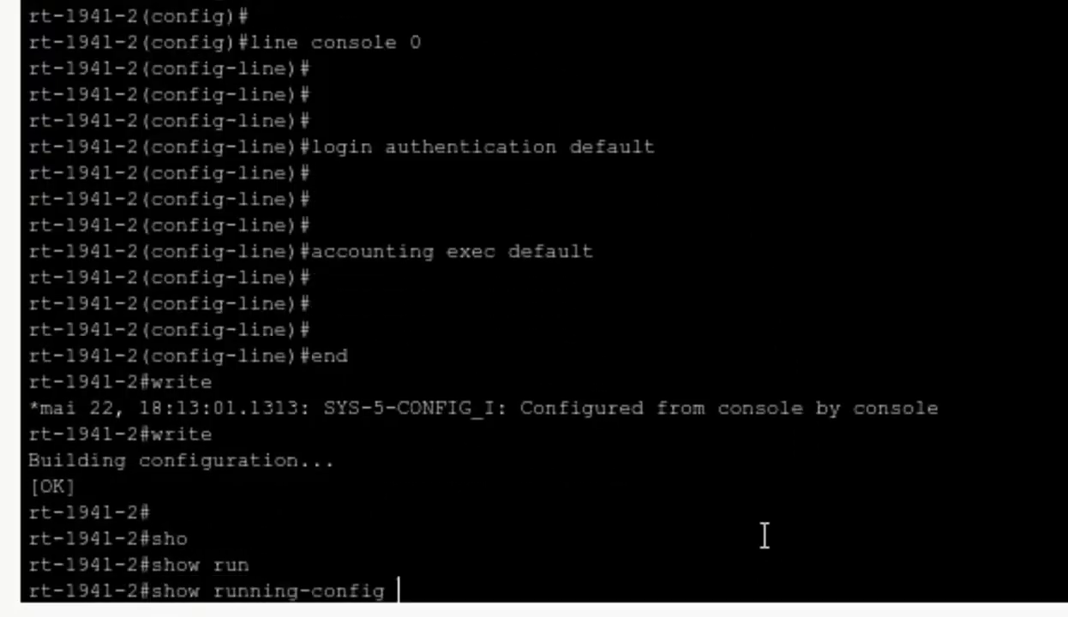
type("| sec")
key("Tab")
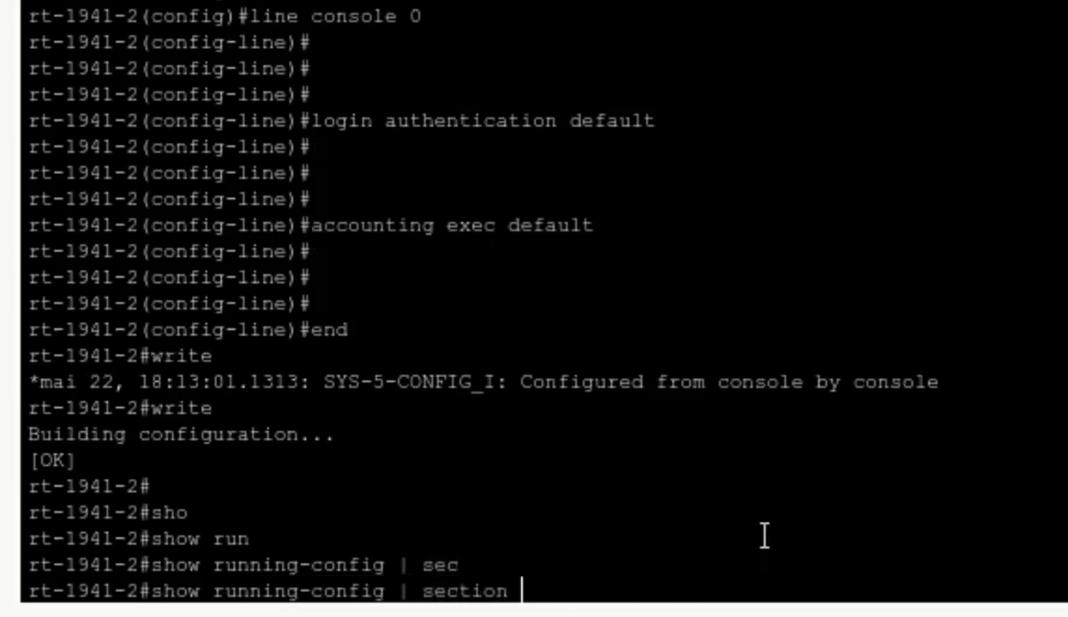
type("aaa")
key("Return")
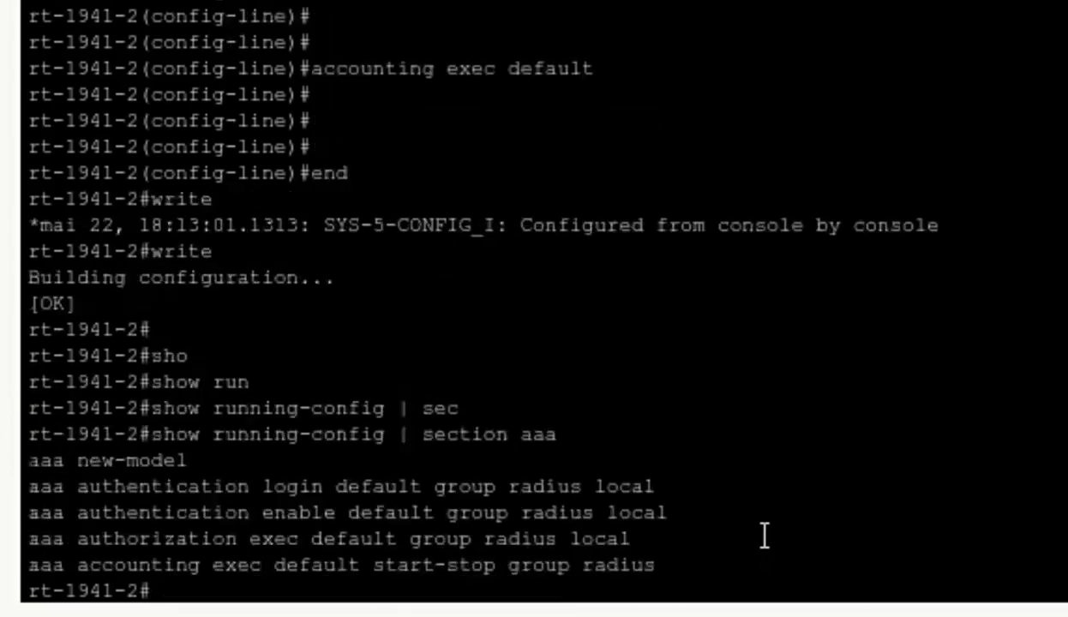
left_click_drag(31, 471, 713, 568)
left_click(589, 593)
- Run show running-config | section radius to confirm radius-server host 192.168.3.1 auth-port 1645
key("Up")
key("BackSpace")
key("BackSpace")
key("BackSpace")
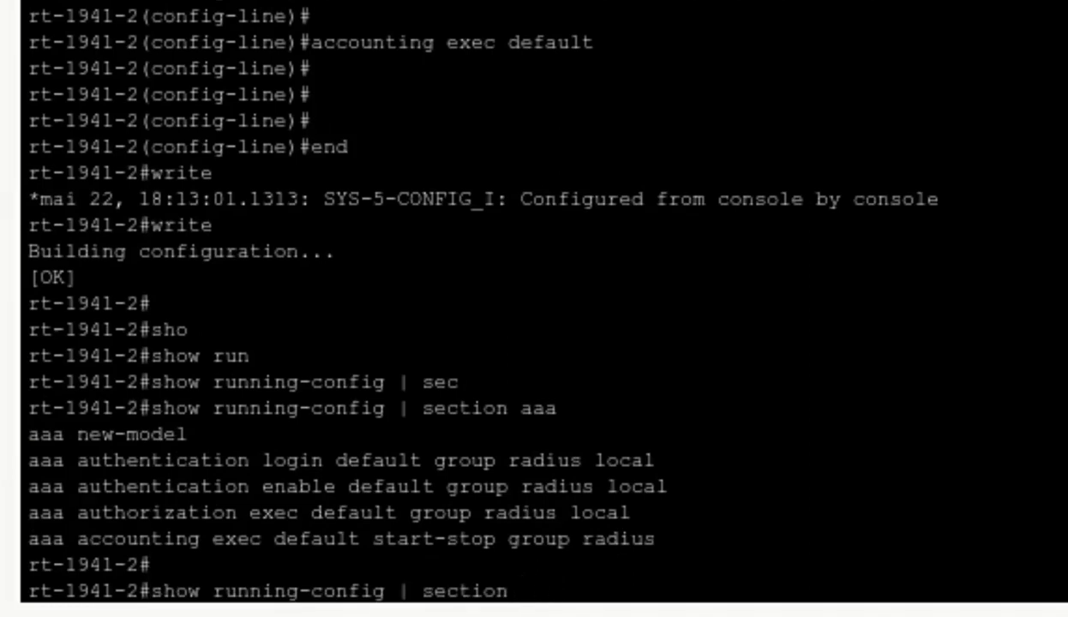
type("r")
type("adius")
key("Return")
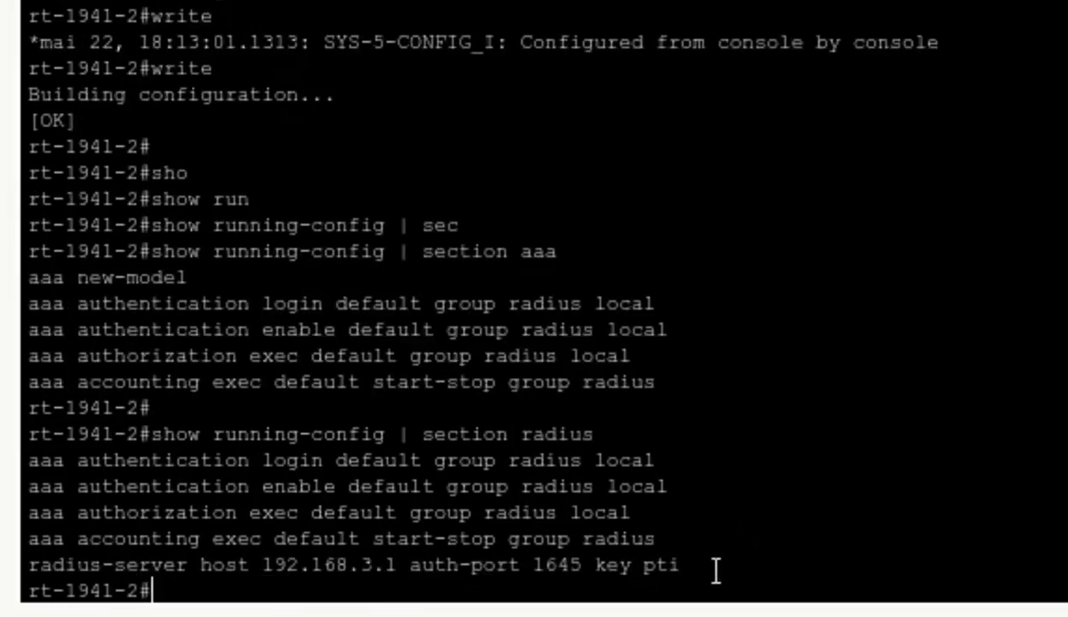
left_click_drag(676, 558, 7, 562)
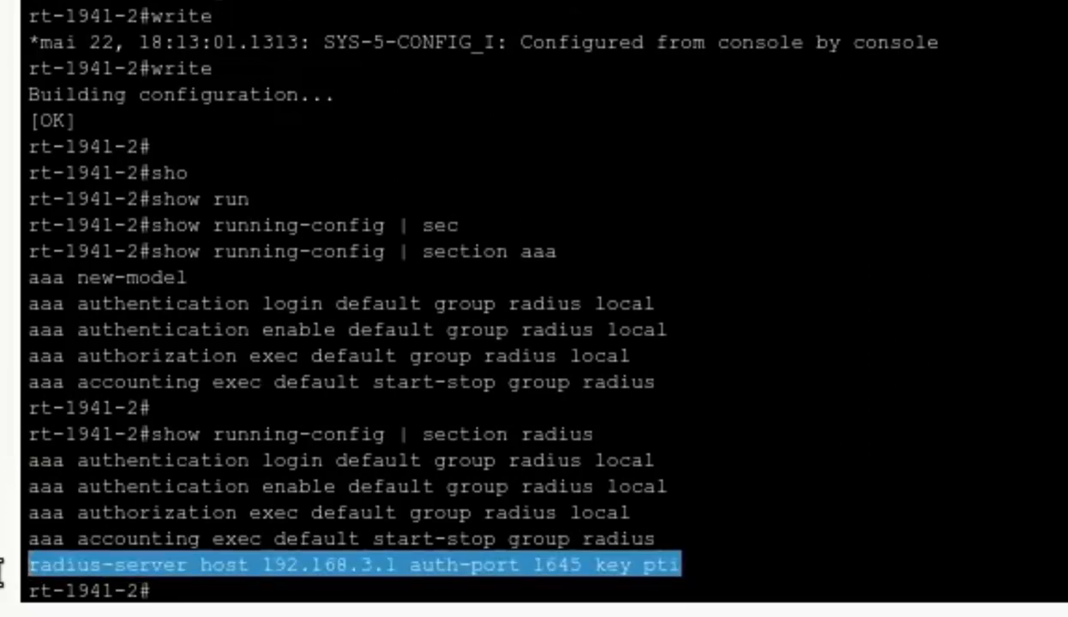
left_click(202, 589)
key("Return")
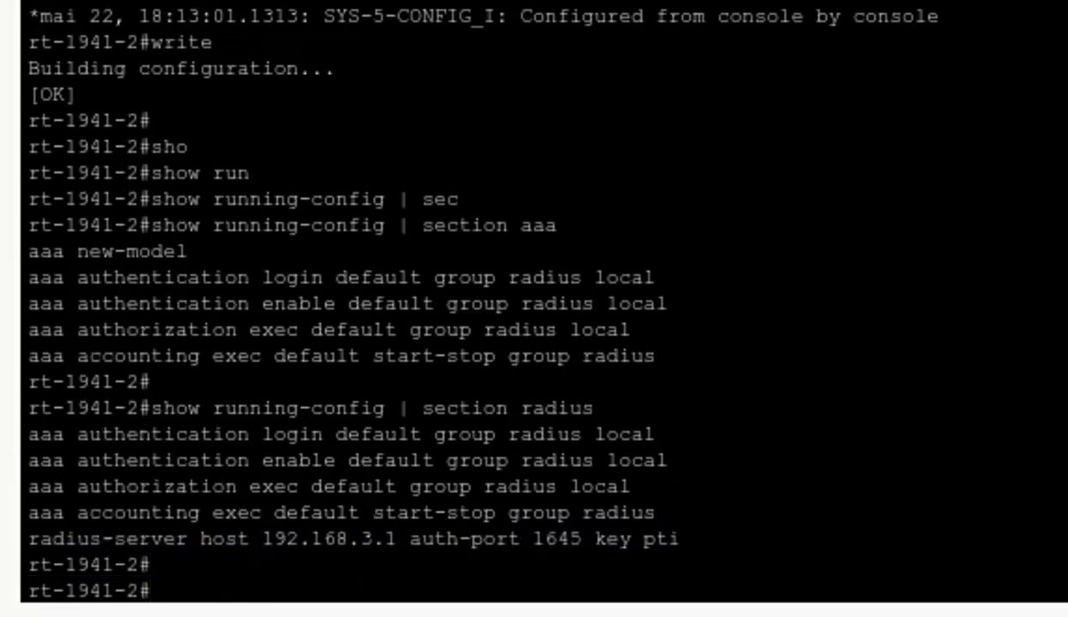
- Log out of rt-1941-2 and log back in at the console with the RADIUS account
type("exit")
key("Return")
key("Return")
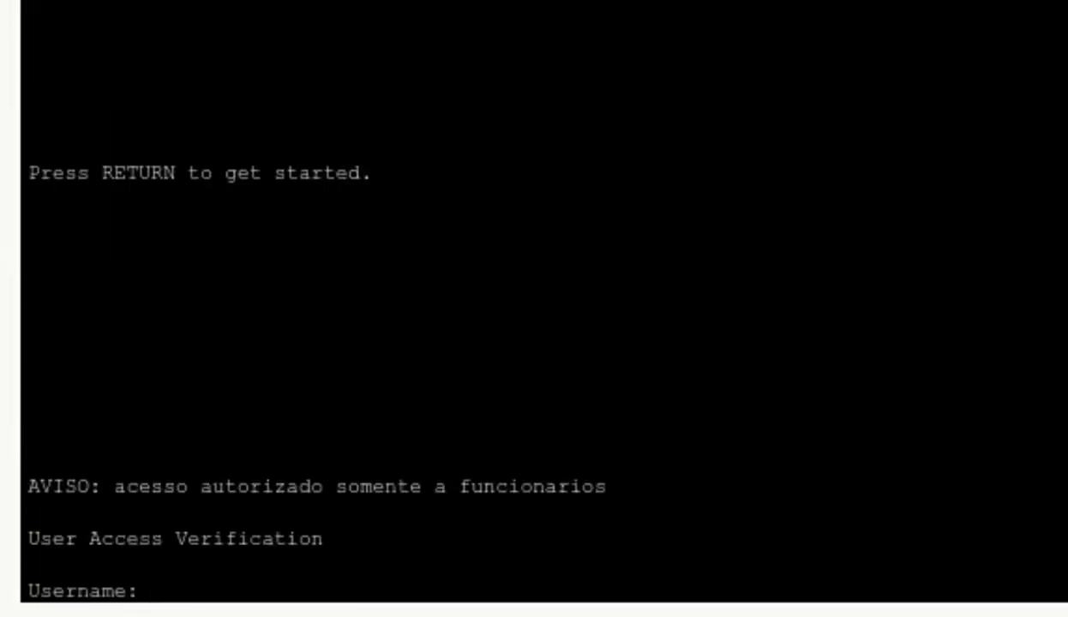
type("pti")
key("Return")
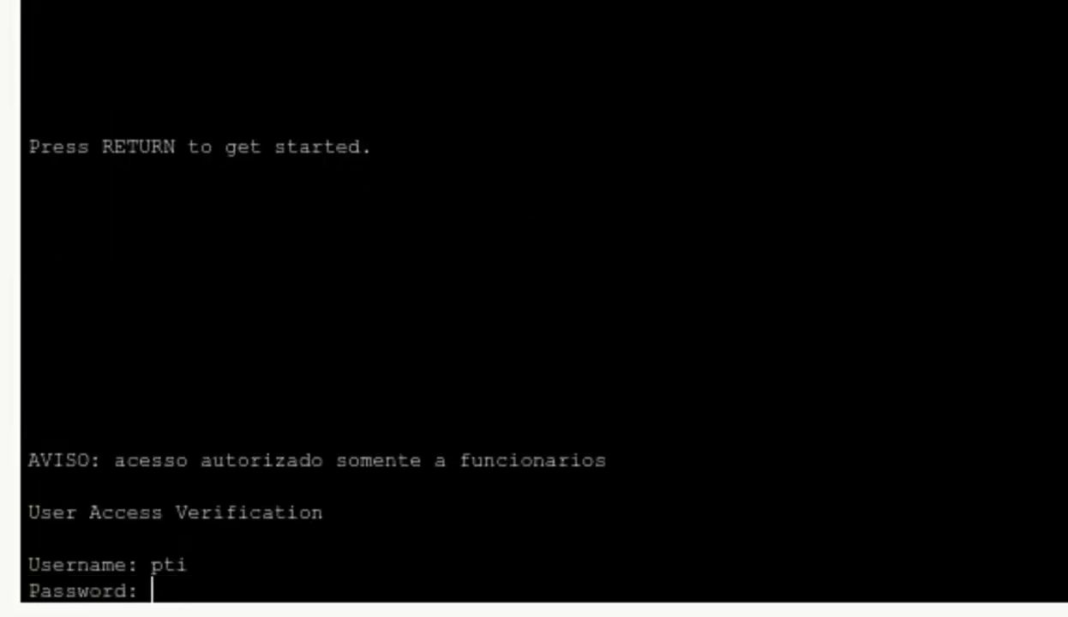
key("Return")
key("Return")
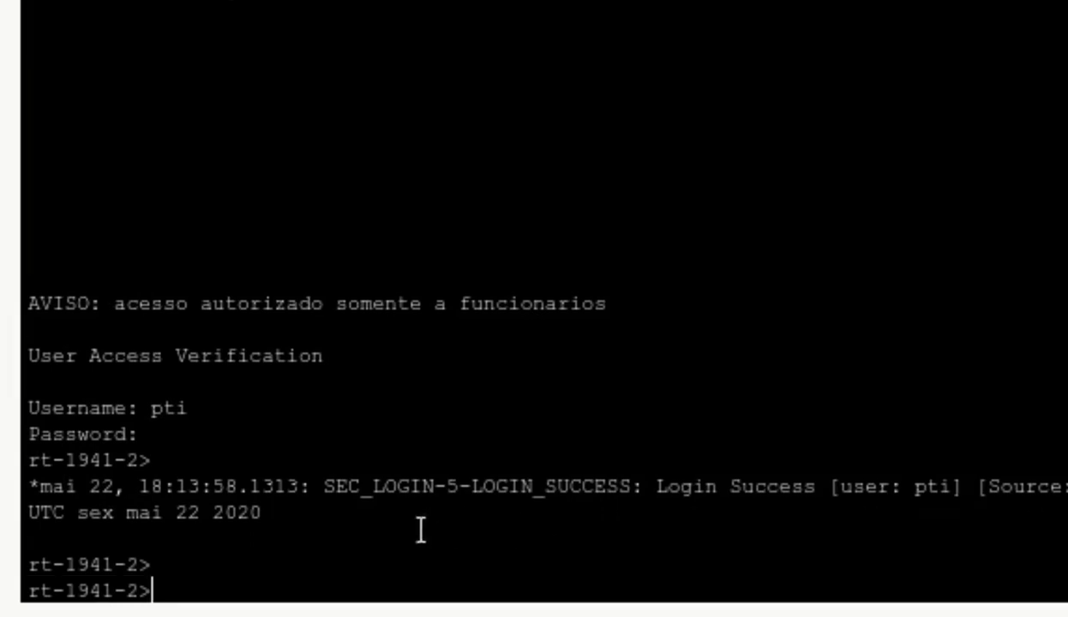
left_click_drag(261, 513, 18, 486)
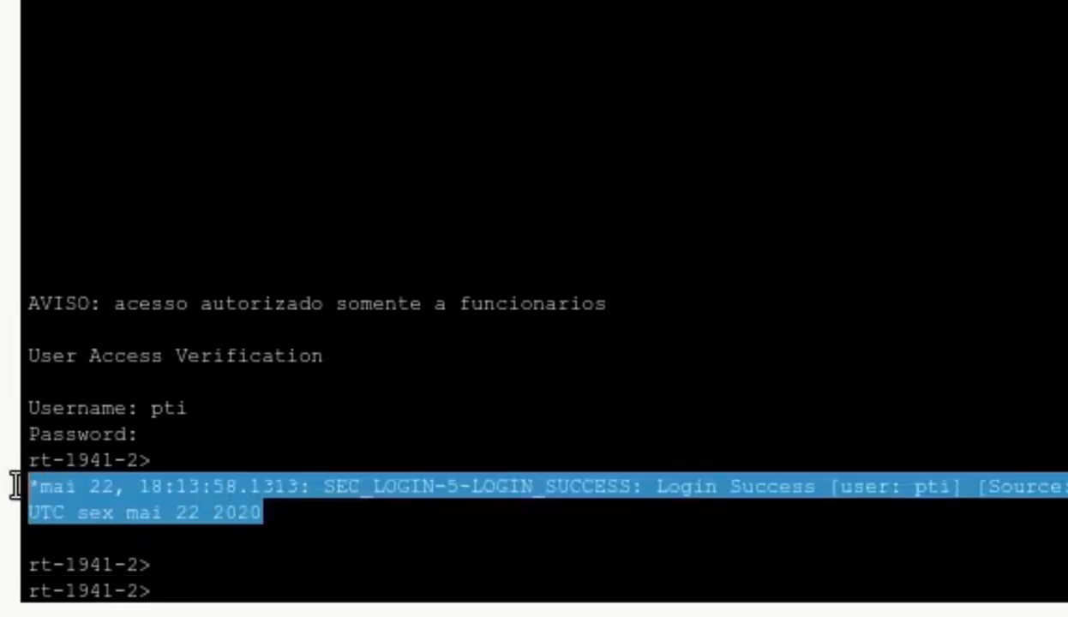
left_click(214, 588)
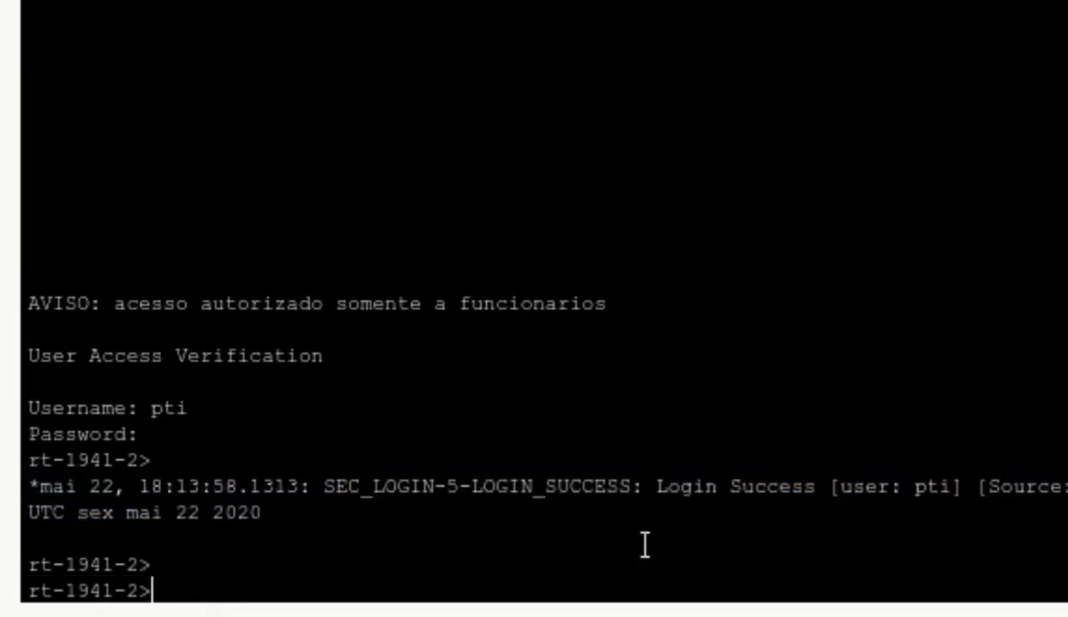
- Run enable and authenticate to enter privileged mode on rt-1941-2
type("en")
key("Tab")
key("Return")
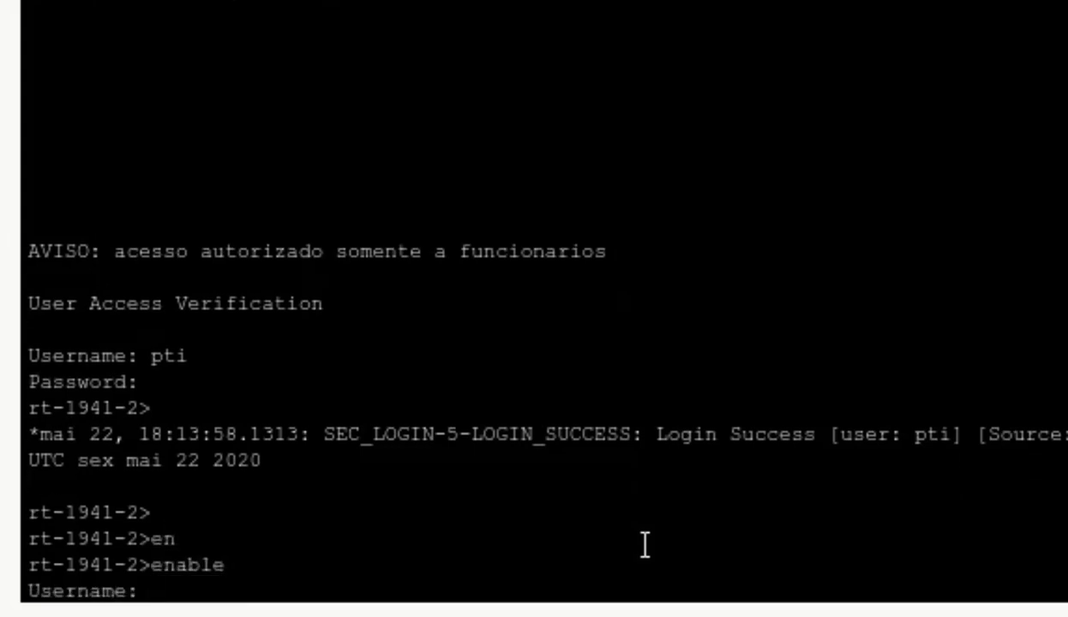
key("Return")
key("Return")
key("Return")
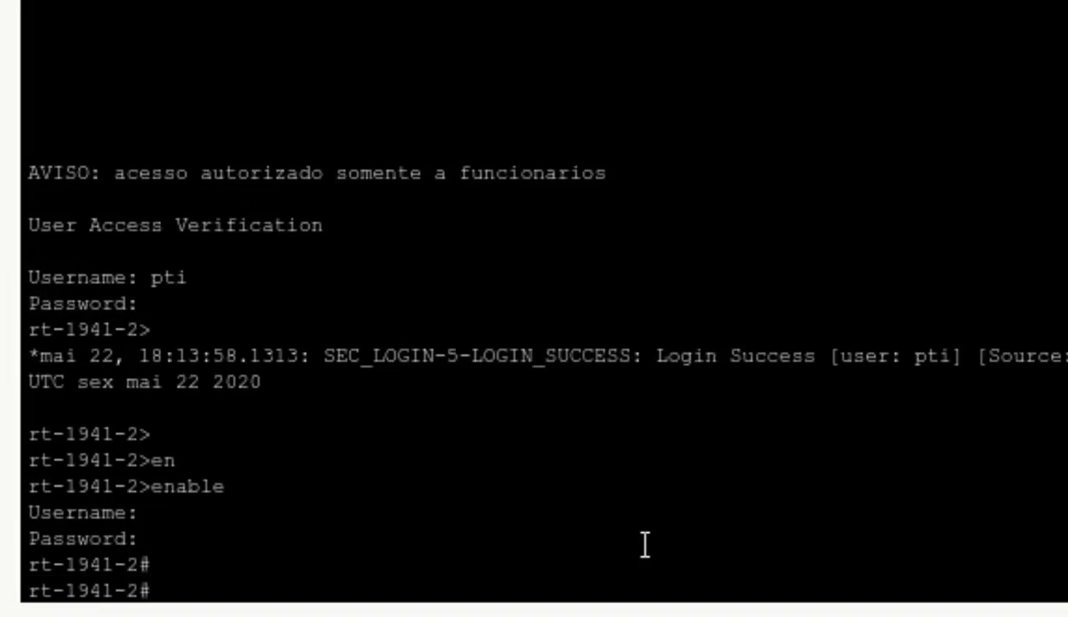
- Run show users to confirm the RADIUS account on con 0, then exit the router console
type("sho")
key("Tab")
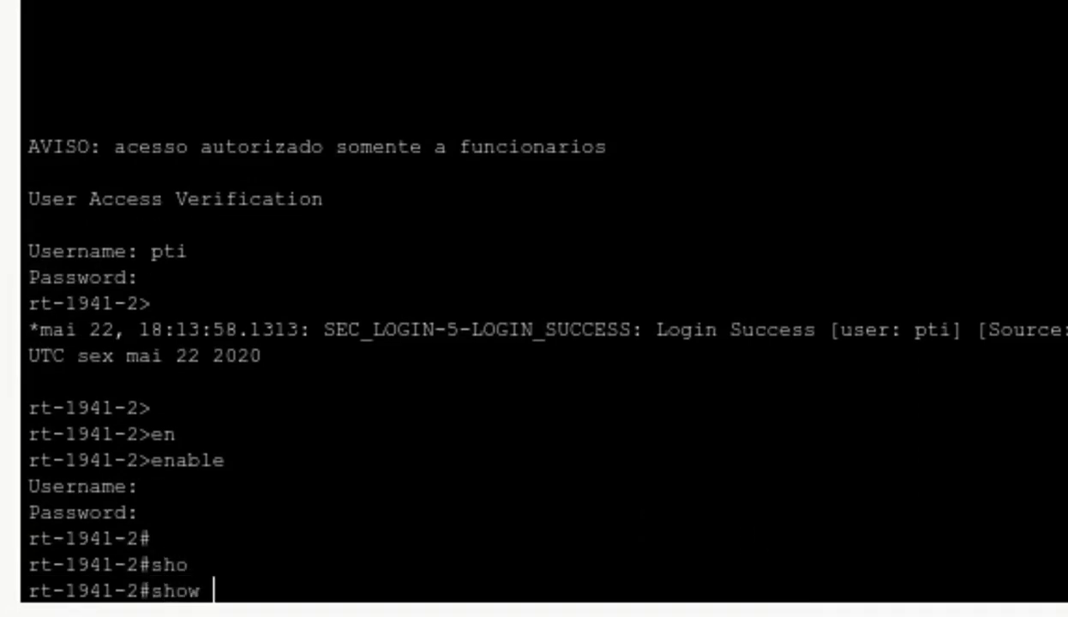
type("u")
key("Tab")
key("Return")
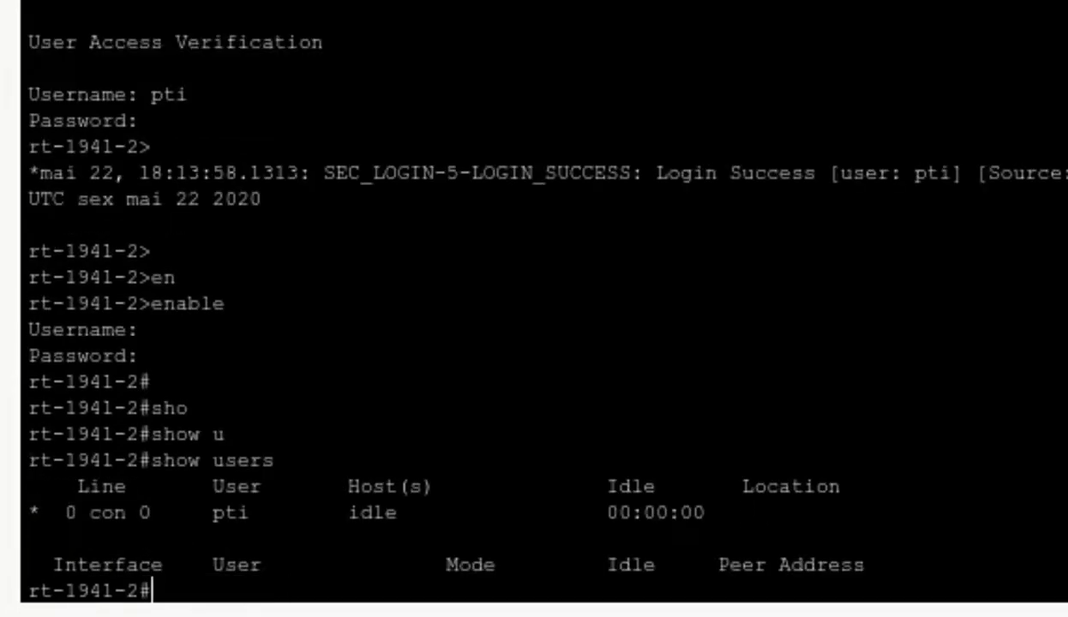
key("Return")
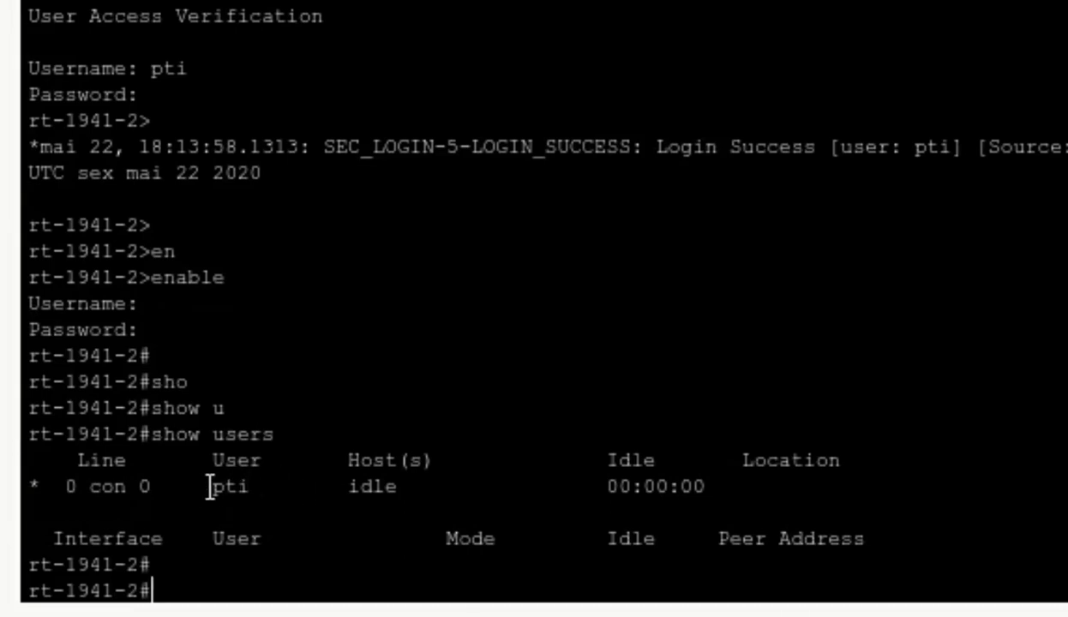
left_click_drag(211, 486, 265, 486)
left_click(234, 567)
type("exit")
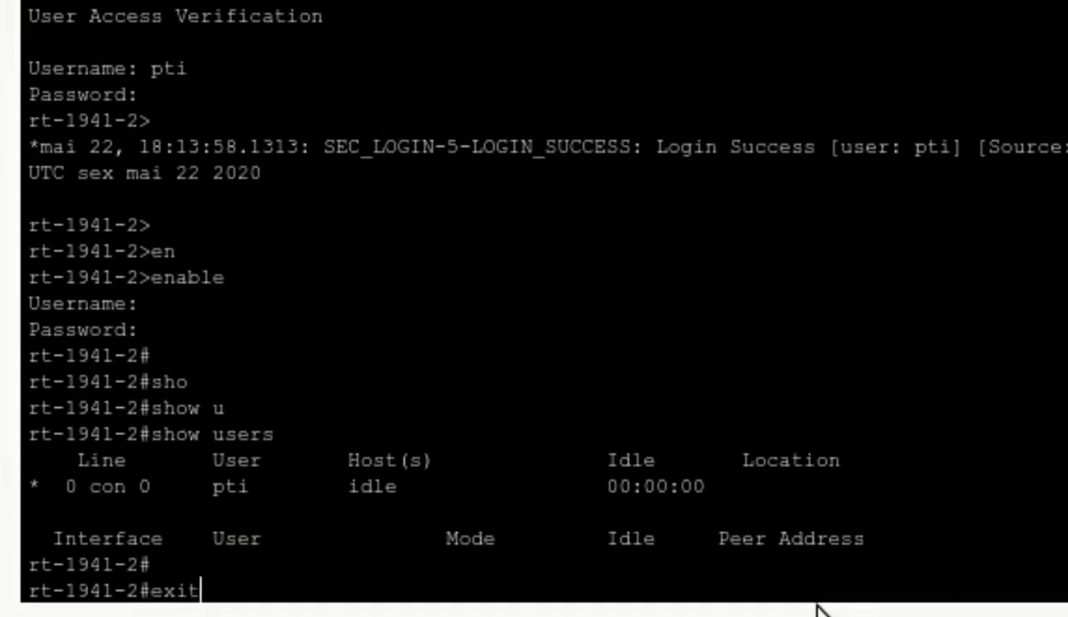
key("Return")
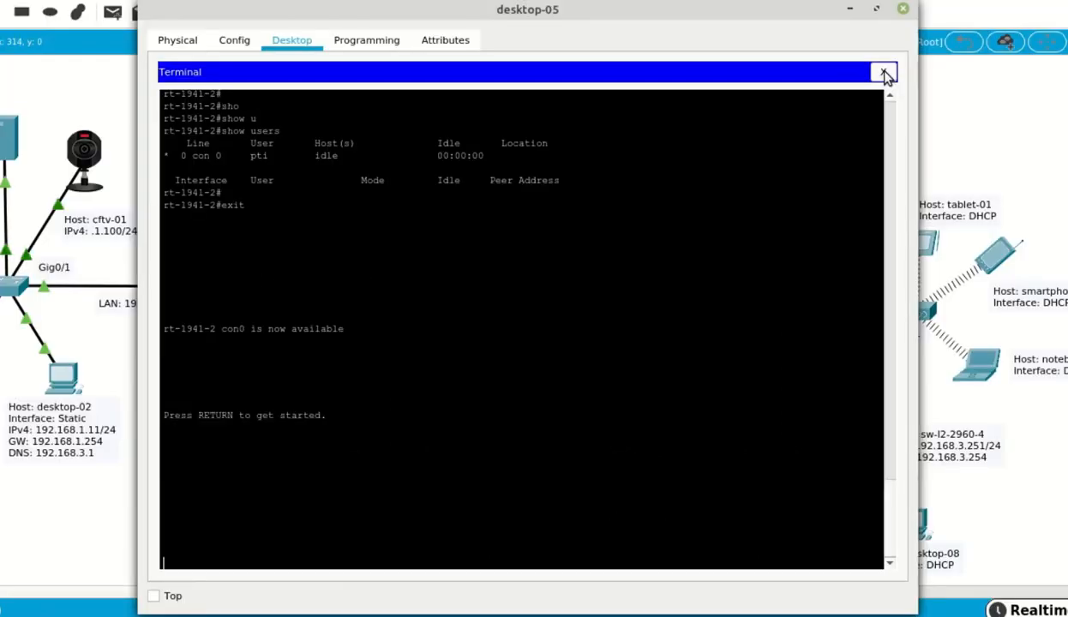
- From desktop-05's Command Prompt, SSH into rt-1941-2 with ssh -l and log in
left_click(886, 74)
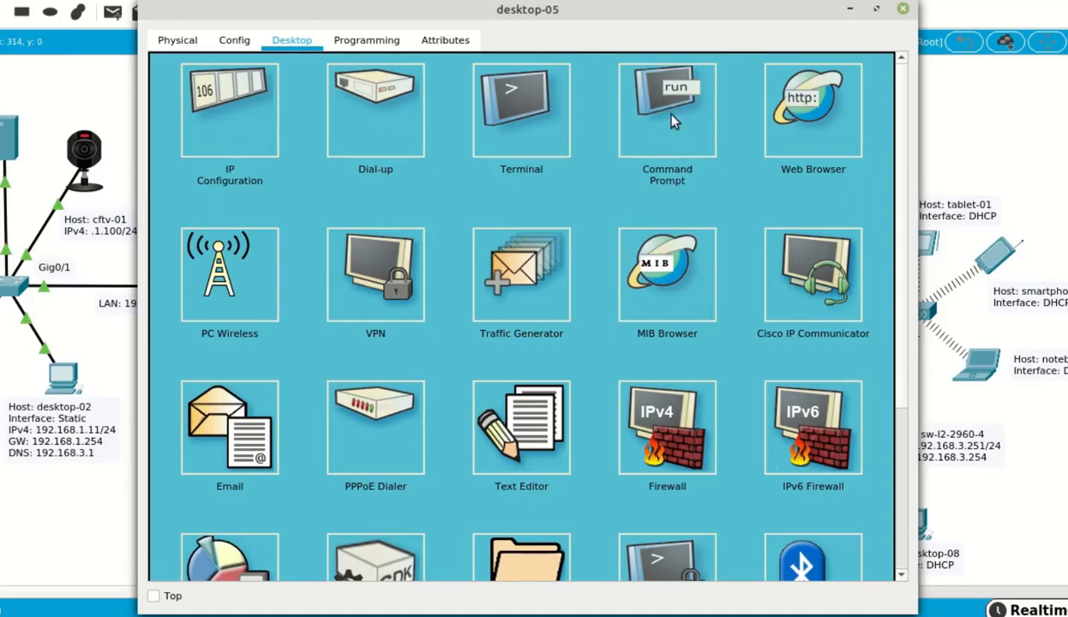
left_click(671, 115)
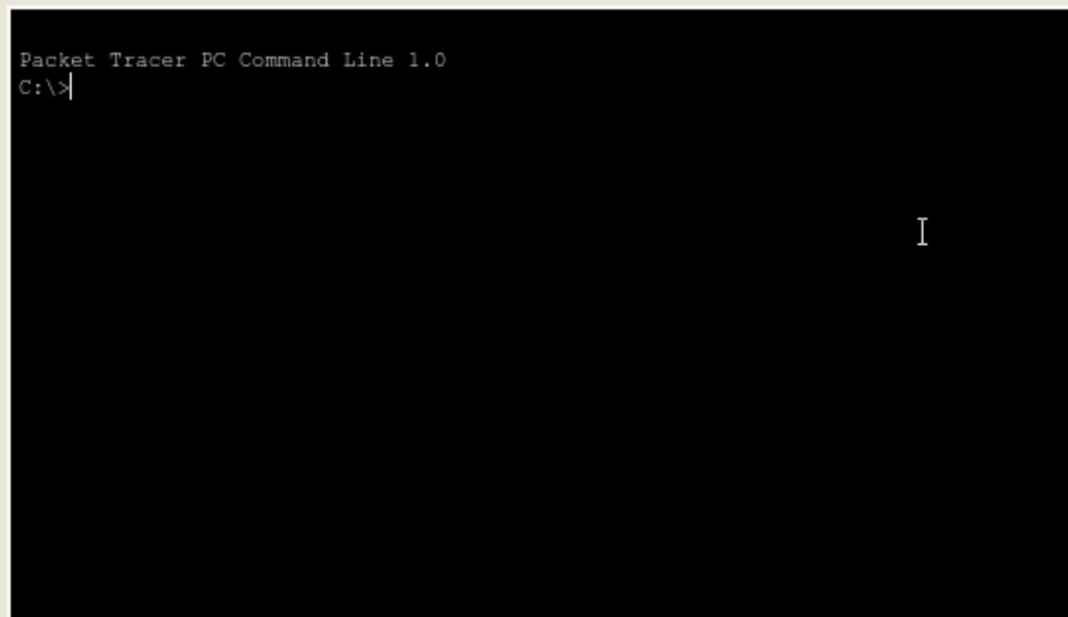
type("ssh ")
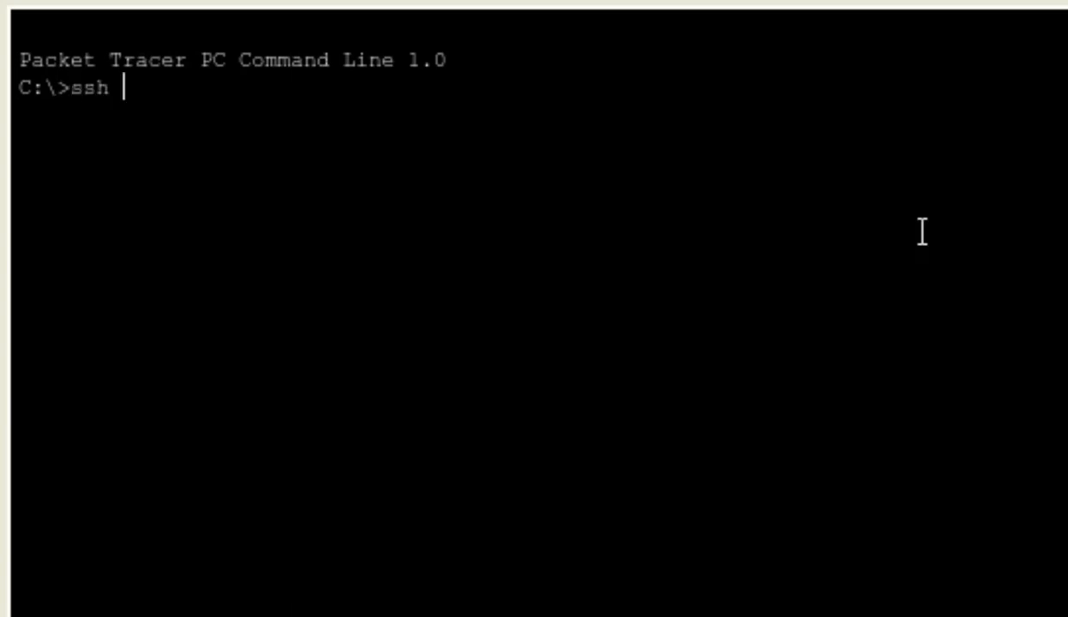
type("-l pti ")
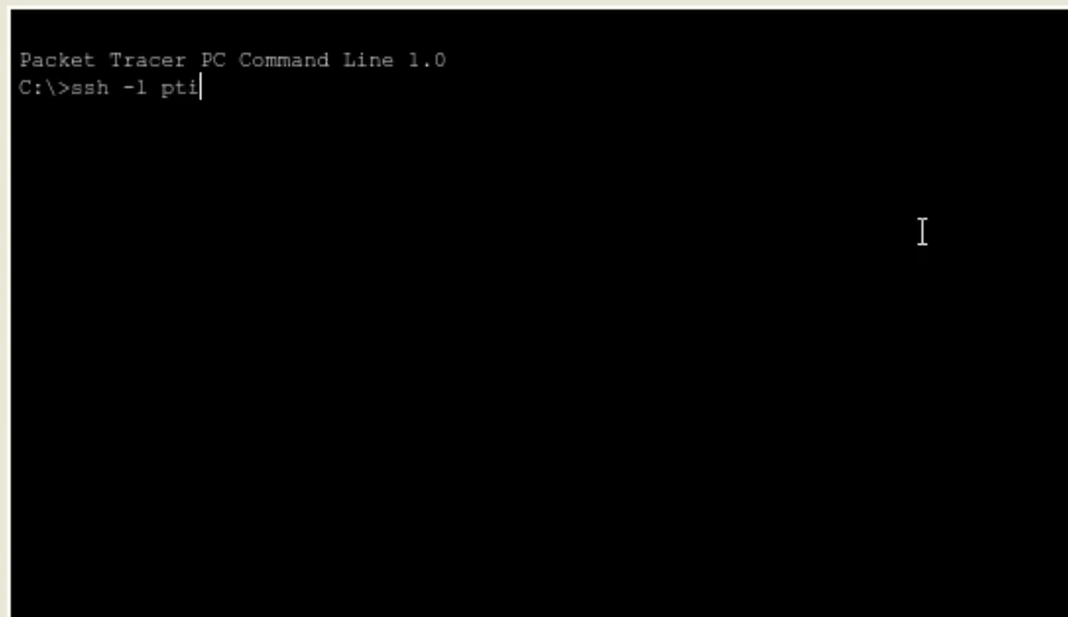
type("rt-1941")
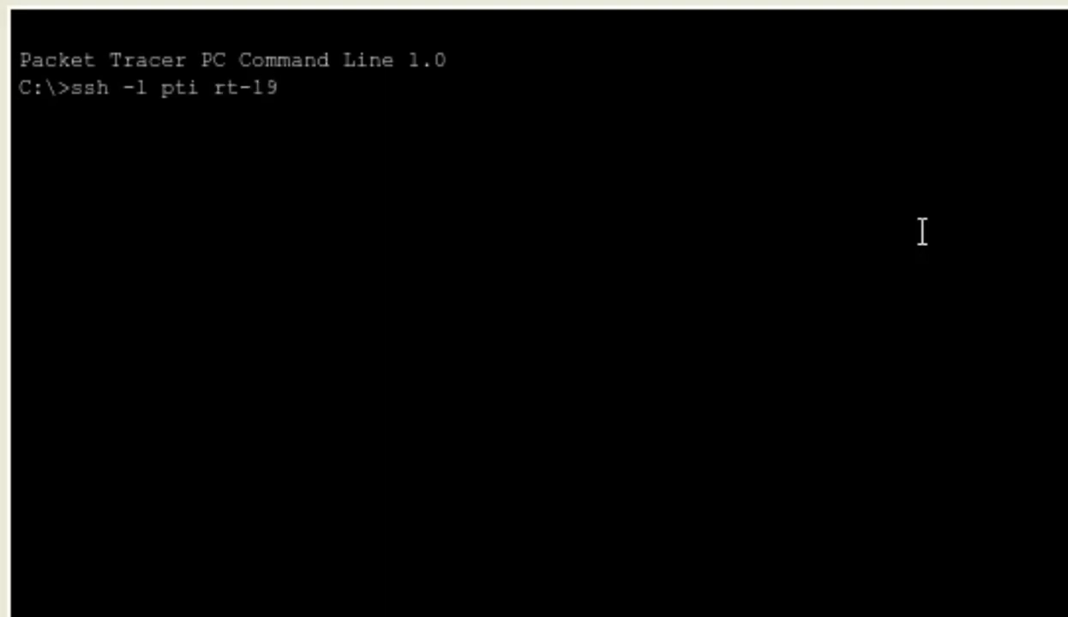
type("-2")
key("Return")
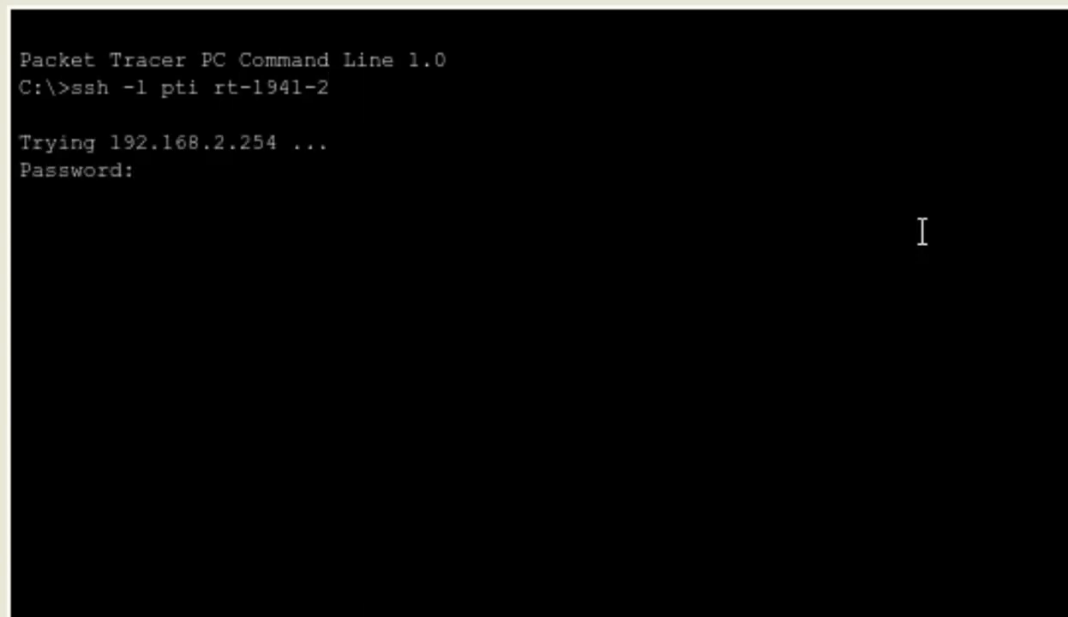
key("Return")
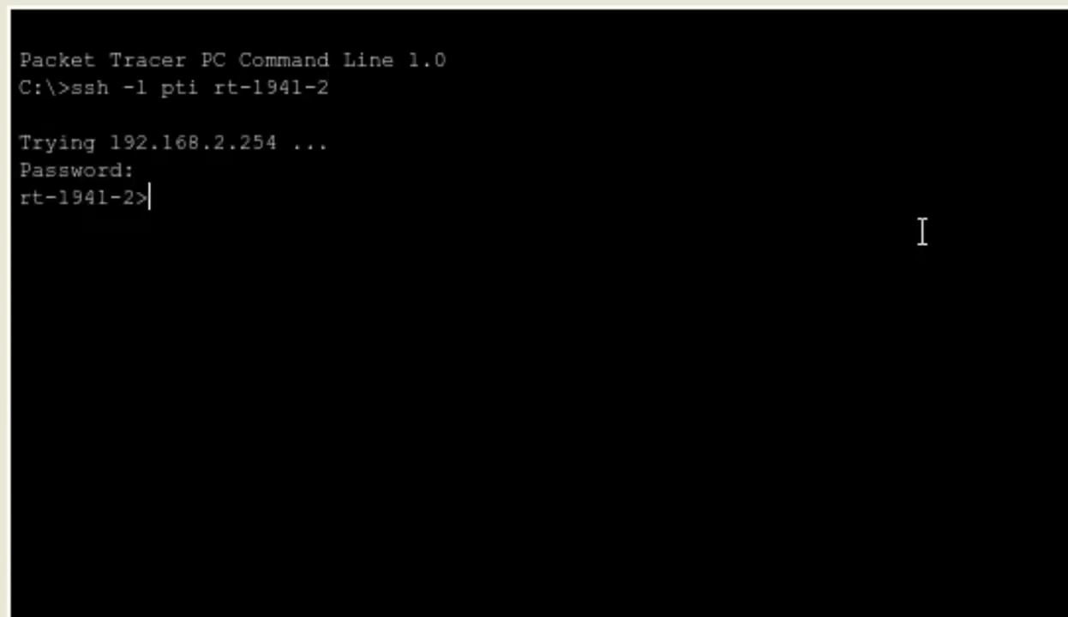
key("Return")
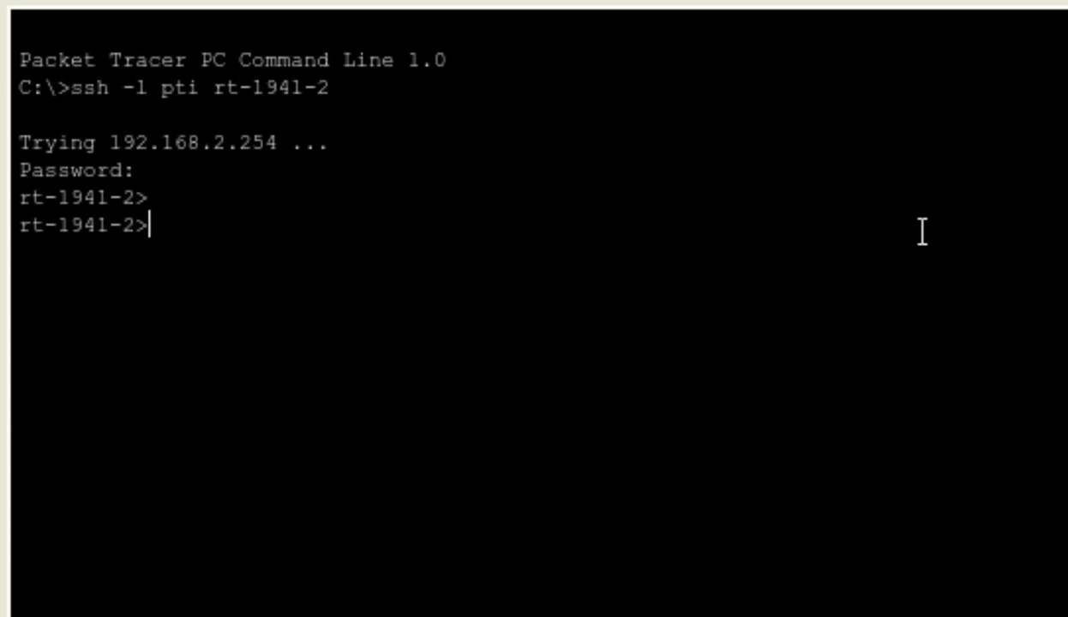
- Enter privileged mode over SSH, confirm the user on vty 0 with show users, then exit
type("en")
key("Tab")
key("Return")
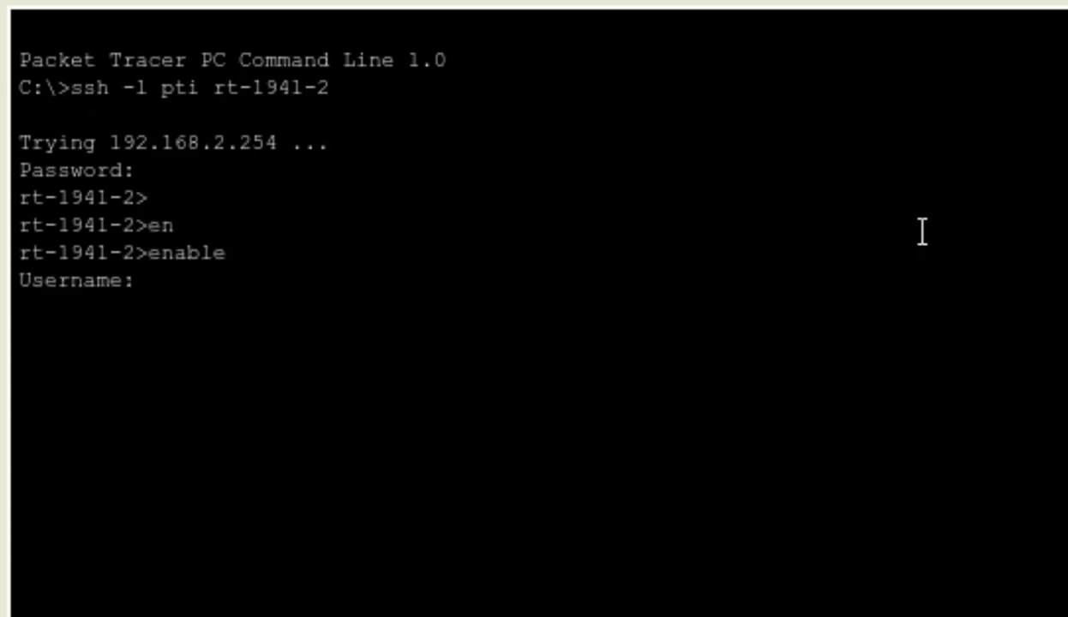
key("Return")
key("Return")
key("Return")
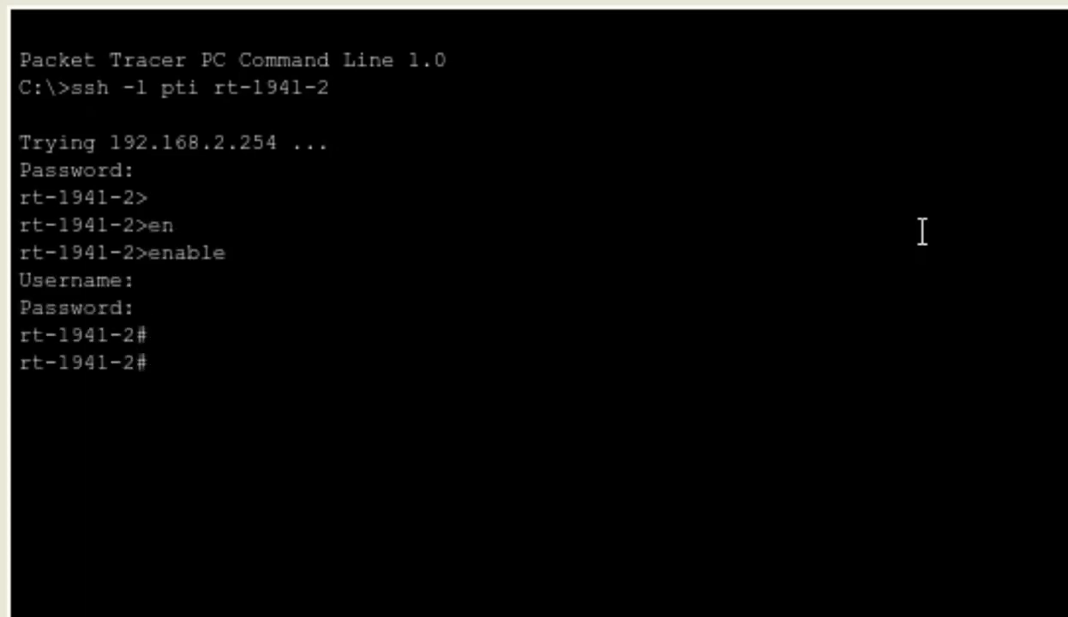
type("sho")
key("Tab")
type("u")
key("Tab")
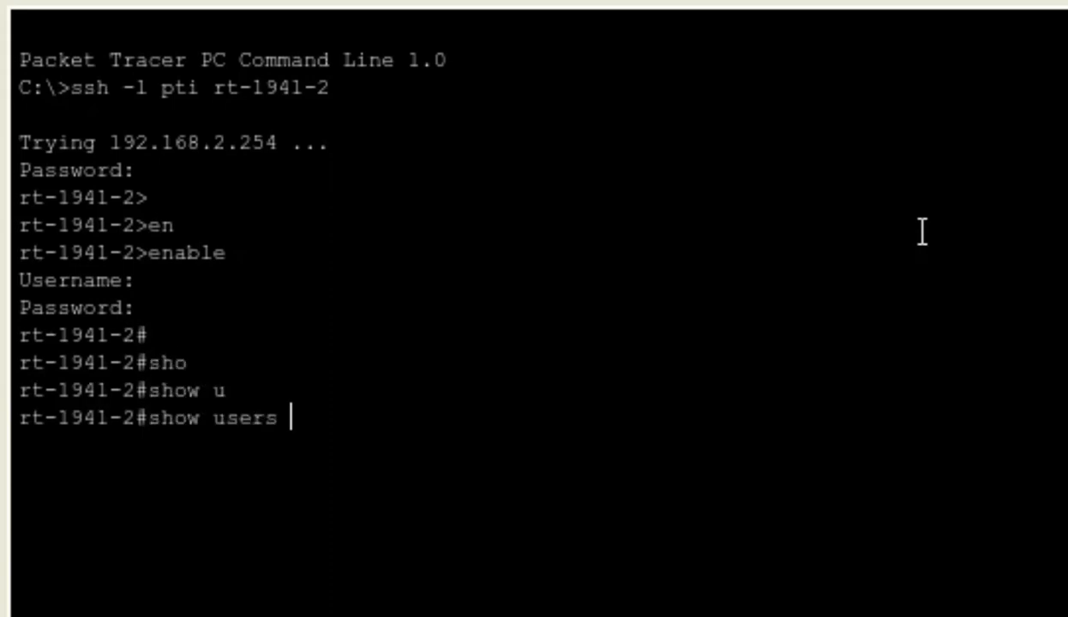
key("Return")
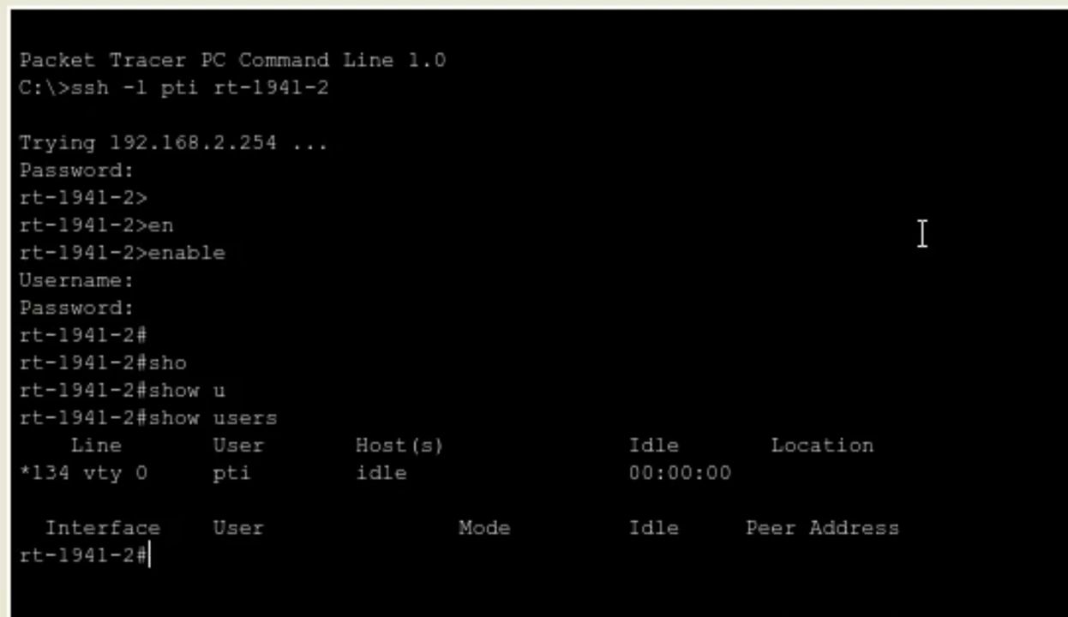
type("exit")
key("Return")
- Close desktop-05's windows and delete the console cable between rt-1941-2 and desktop-05
left_click(837, 115)
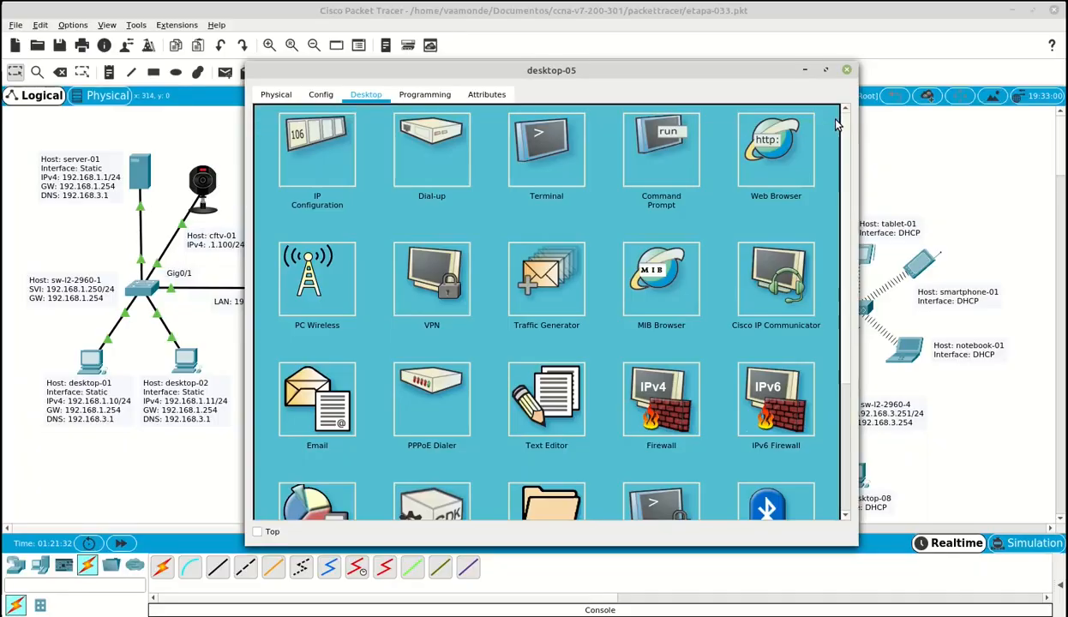
left_click(849, 71)
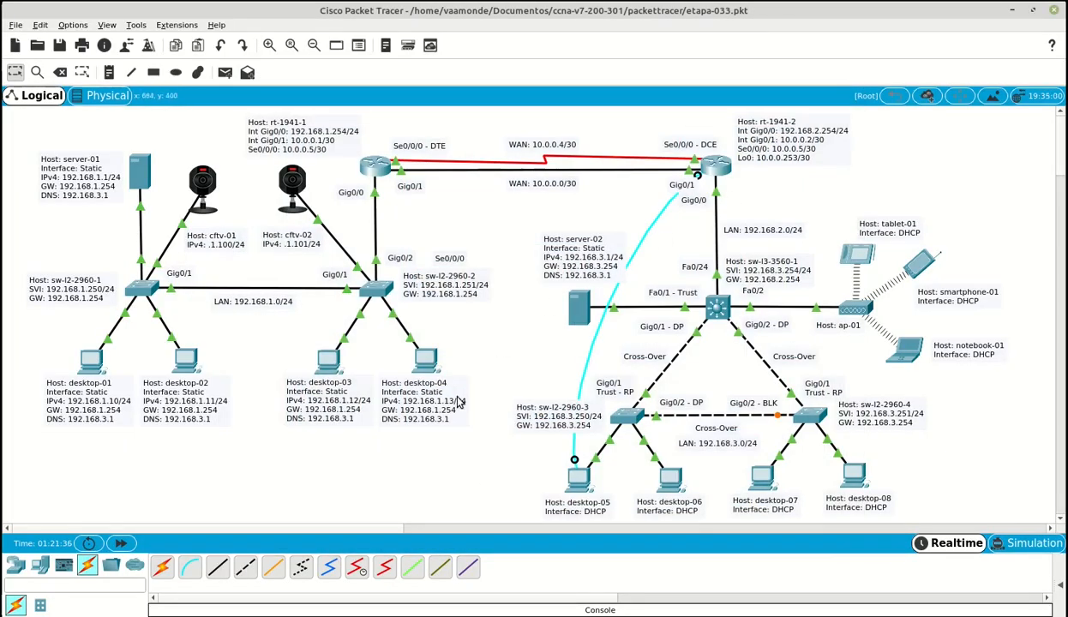
left_click(60, 73)
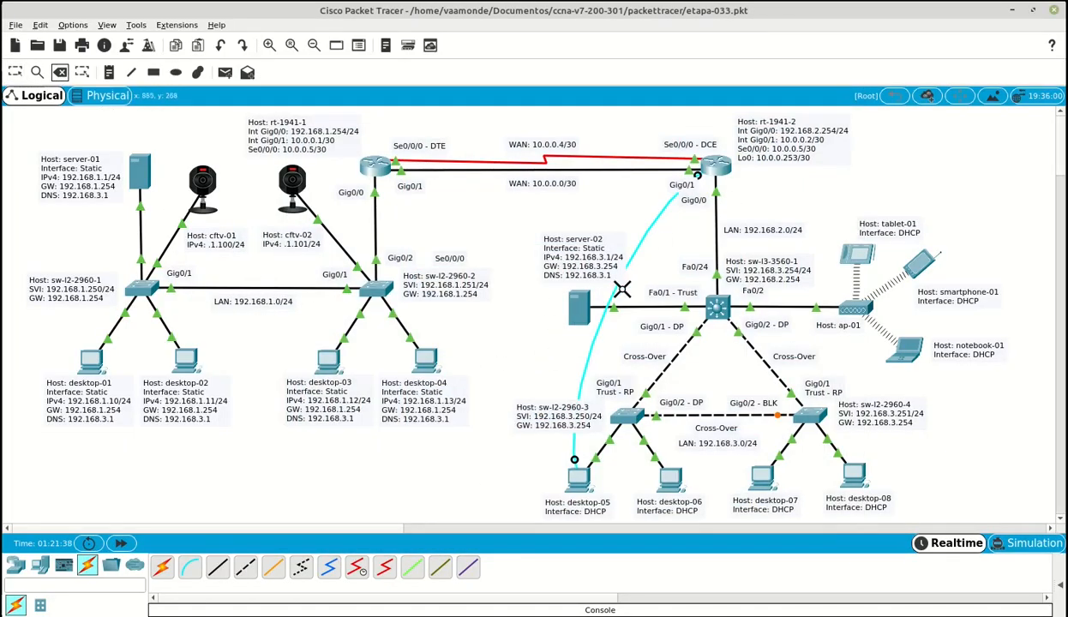
left_click(654, 223)
key("Escape")
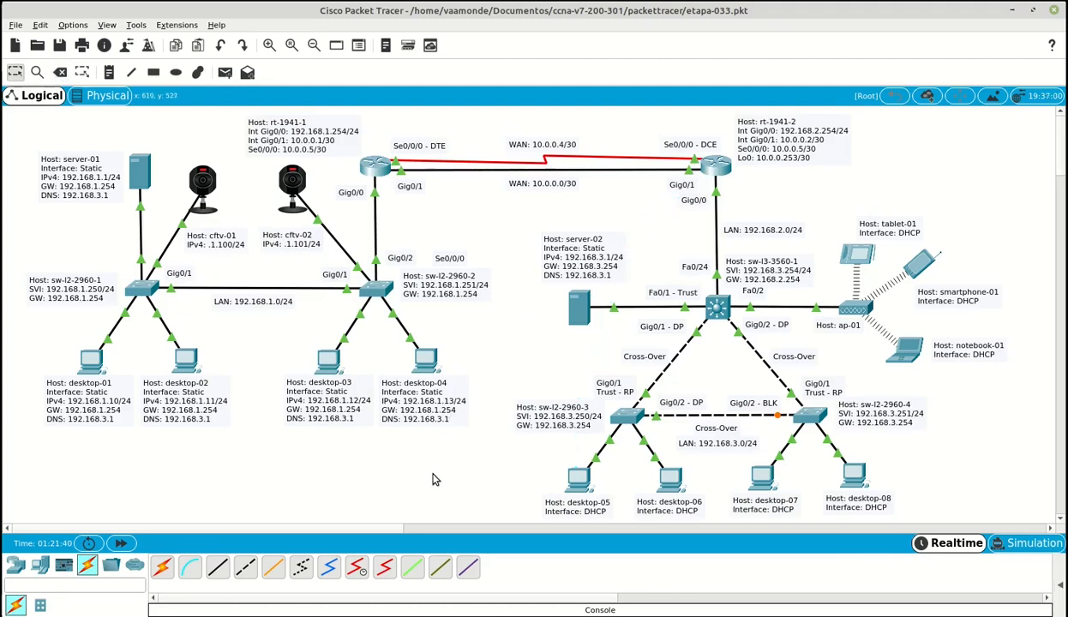